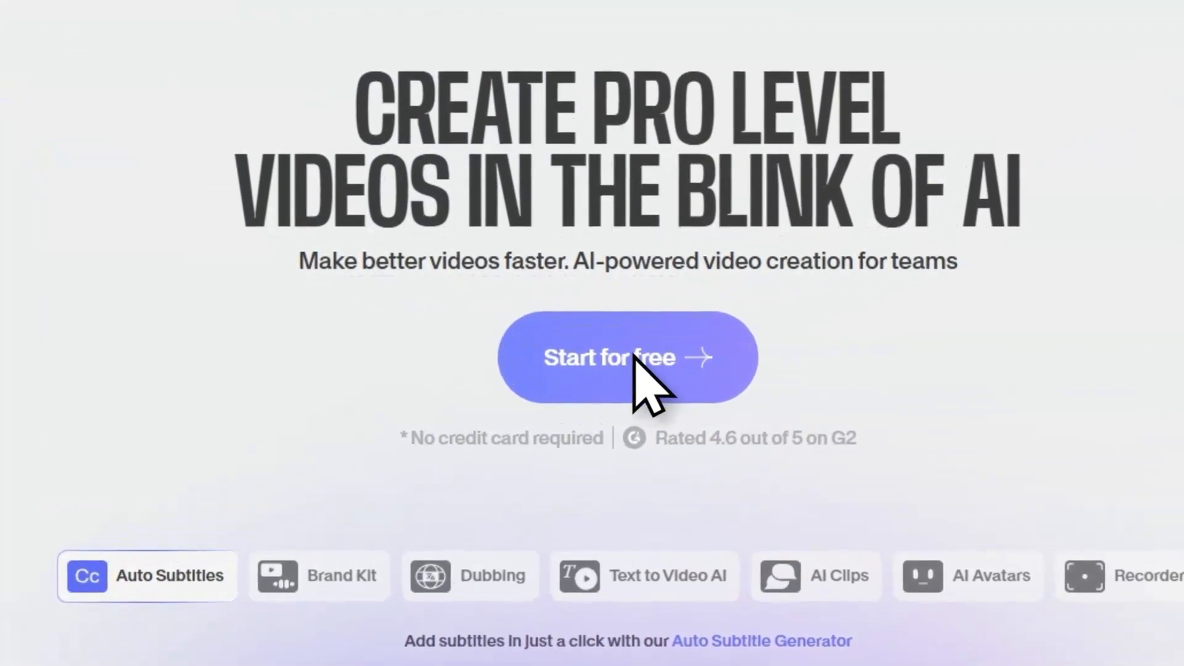
Start the free sign-up and confirm the account holder's name in the welcome form.
click(635, 357)
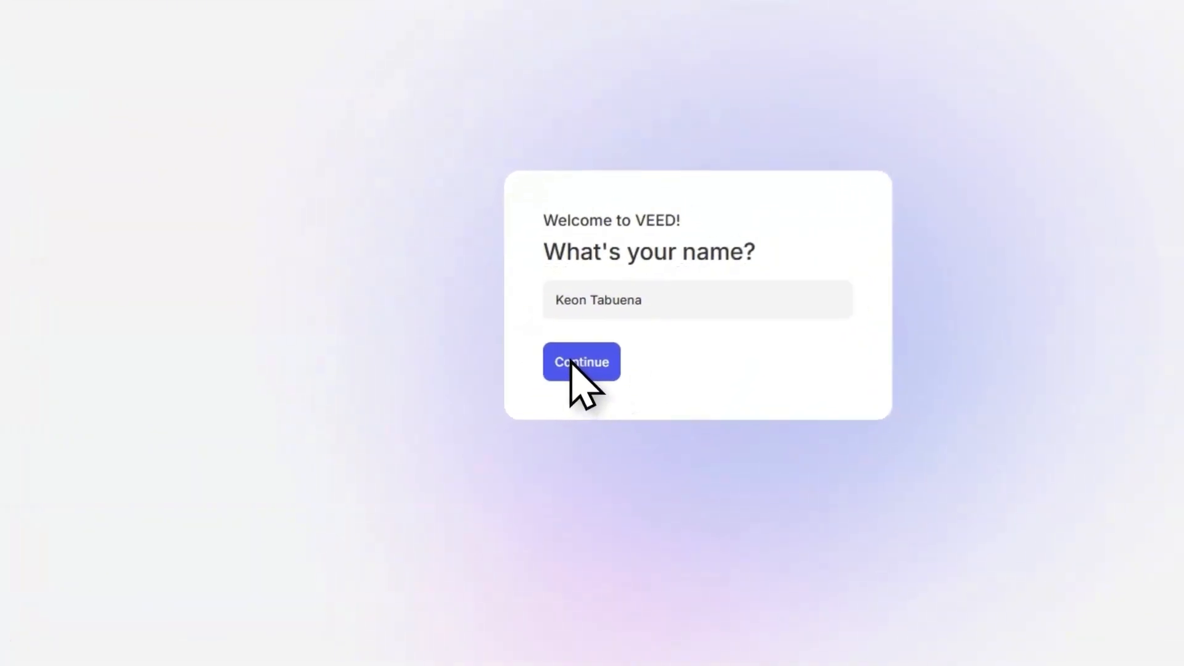
click(518, 411)
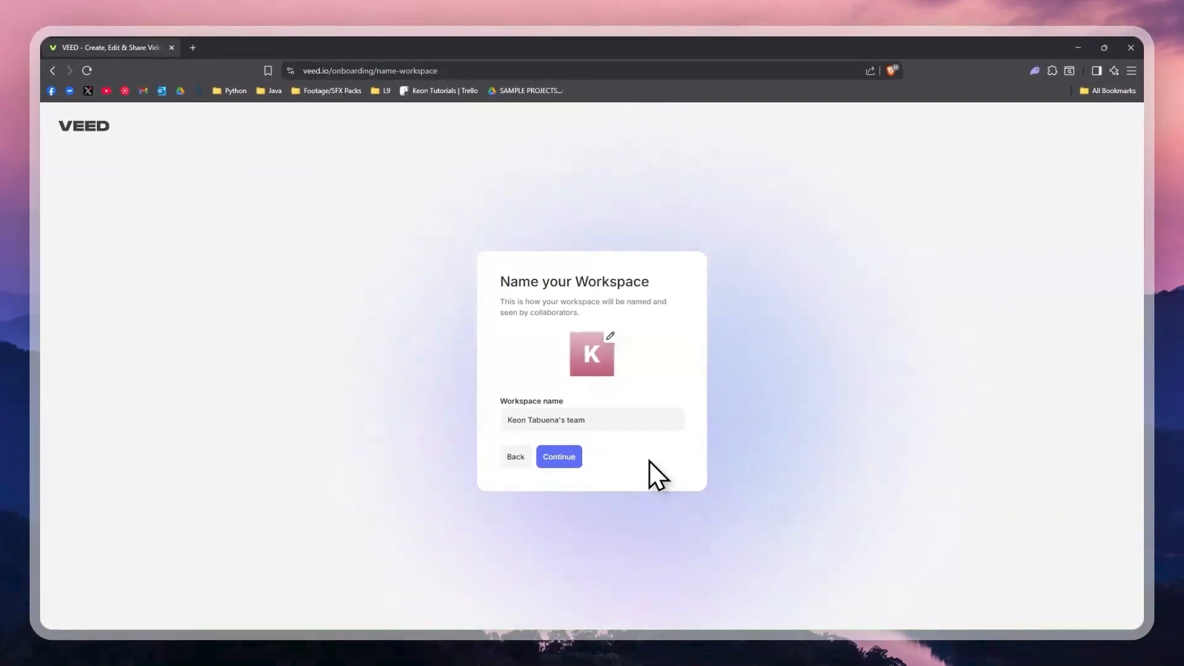
Name the workspace Test and skip inviting editors.
click(550, 425)
key(ctrl+a)
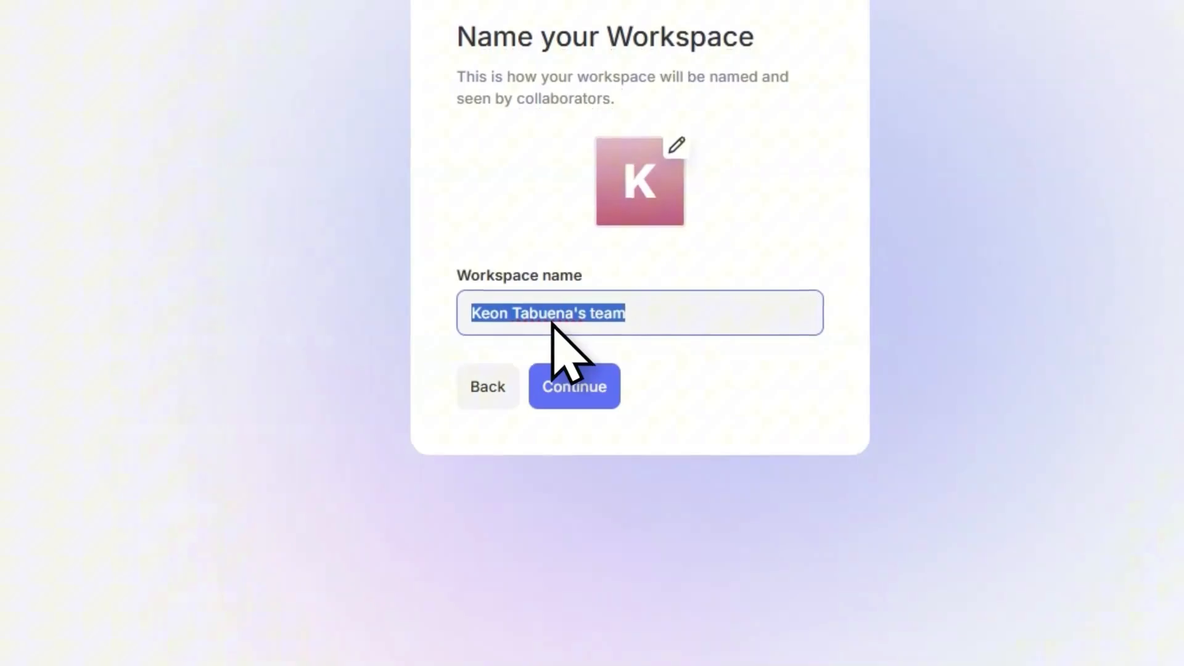
text(Test)
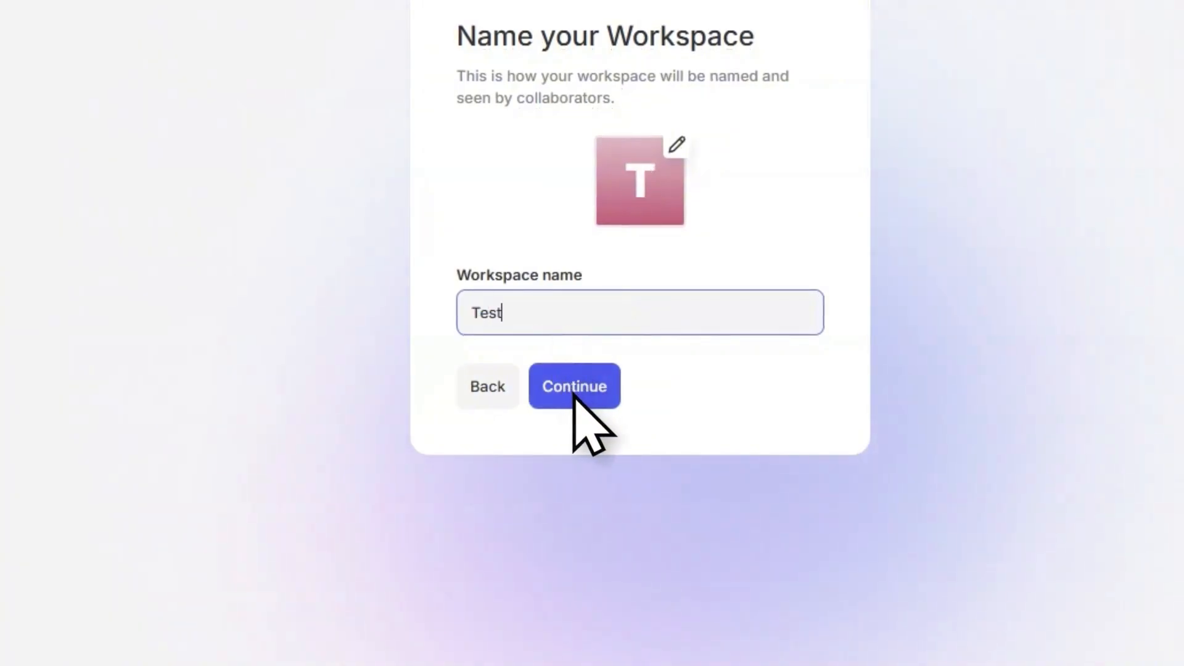
click(576, 393)
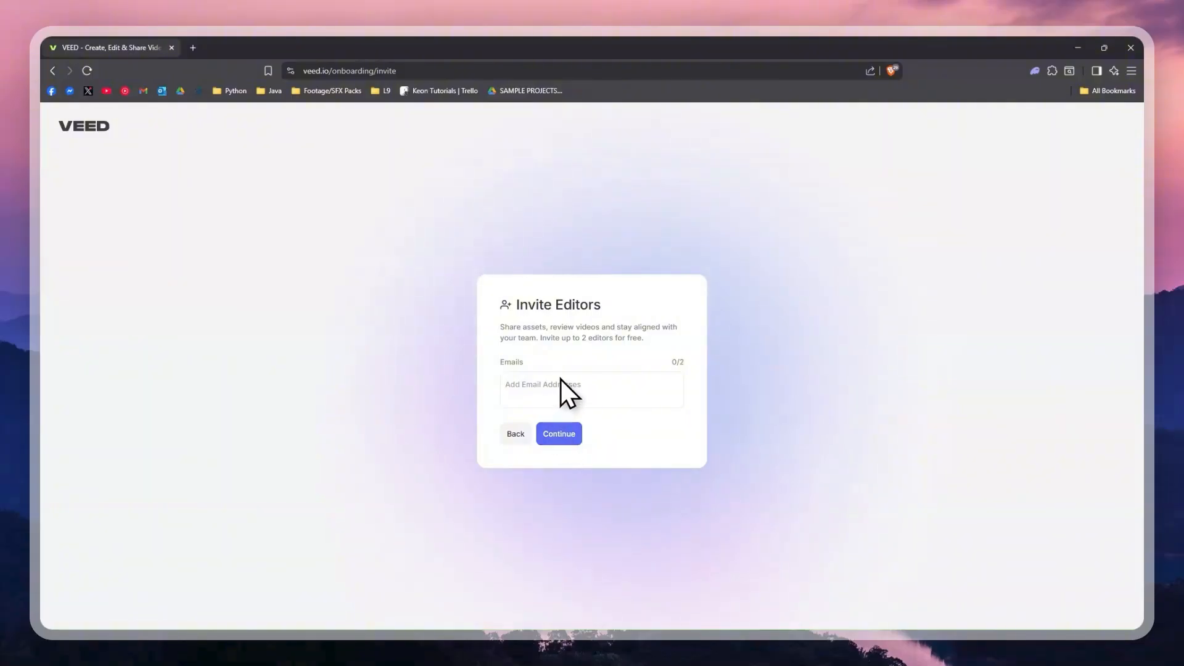
click(562, 434)
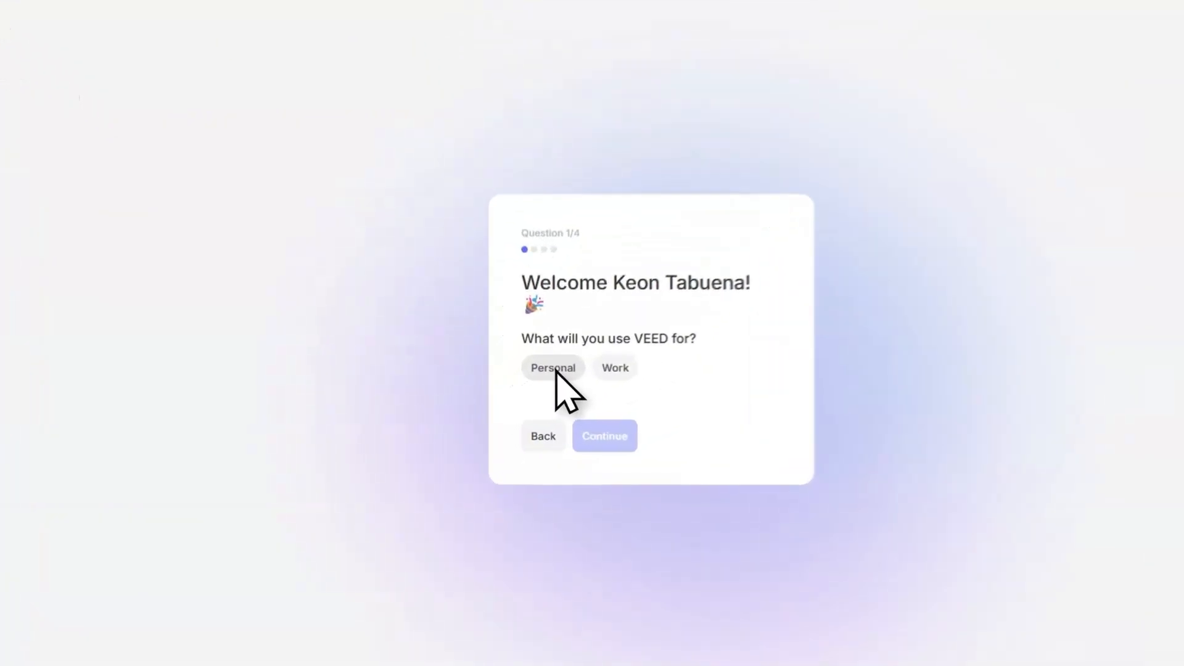
Answer the onboarding survey with Personal use, the goal Grow your social media audience, and video creation Once a week.
click(522, 392)
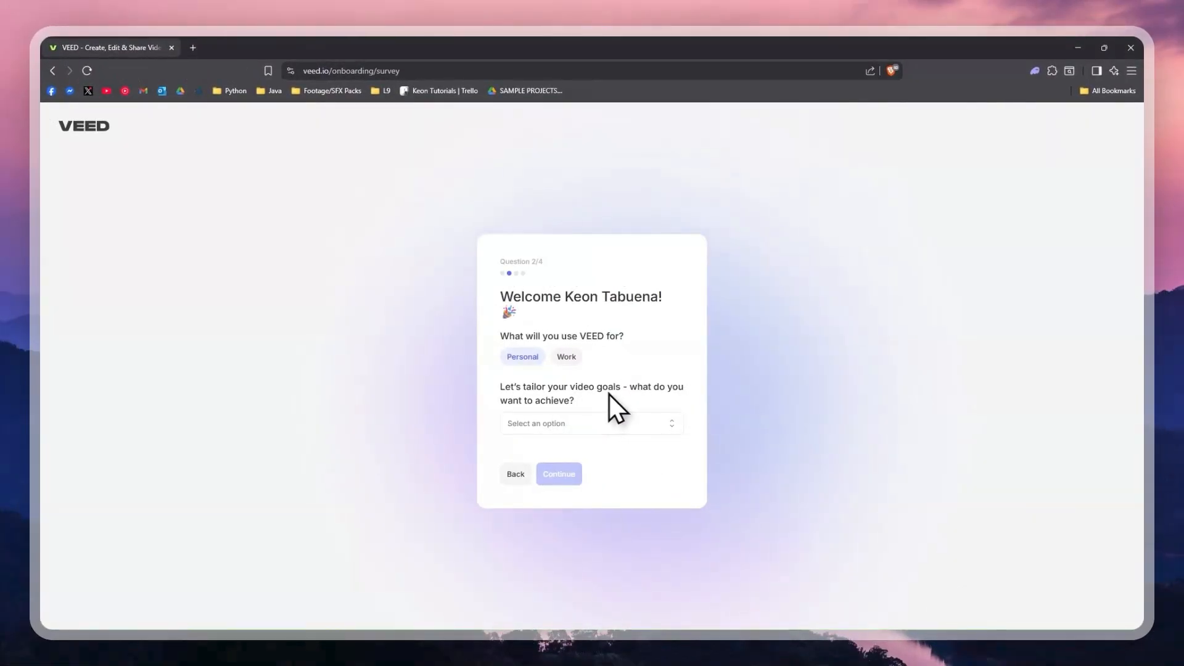
click(616, 423)
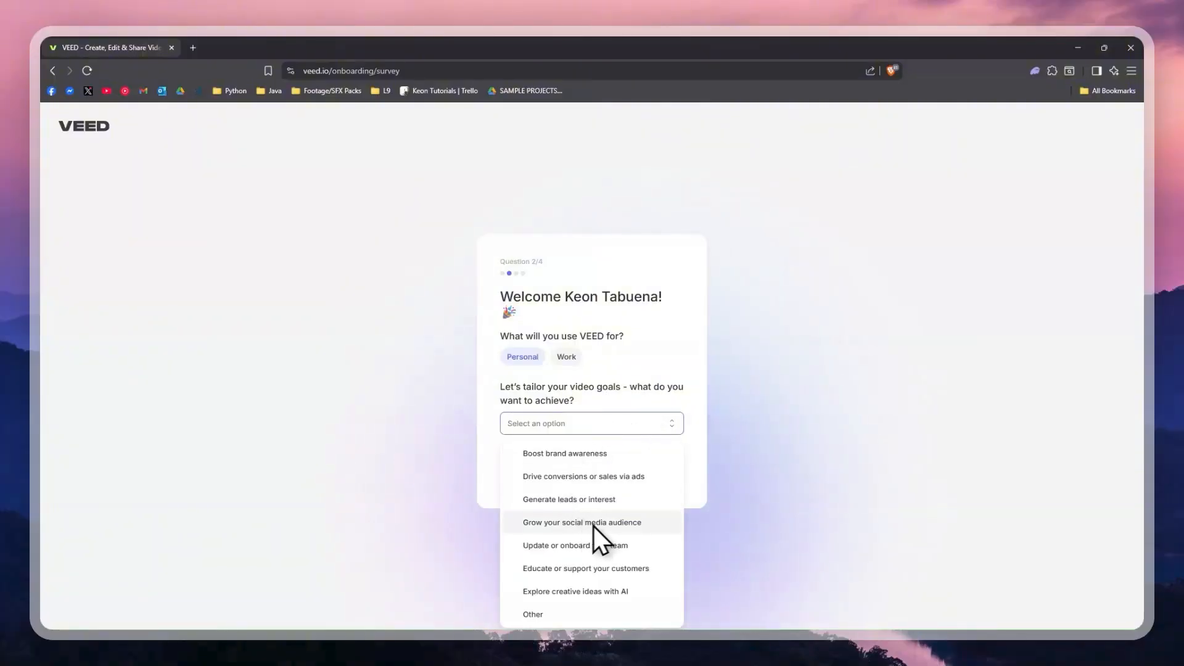
click(626, 527)
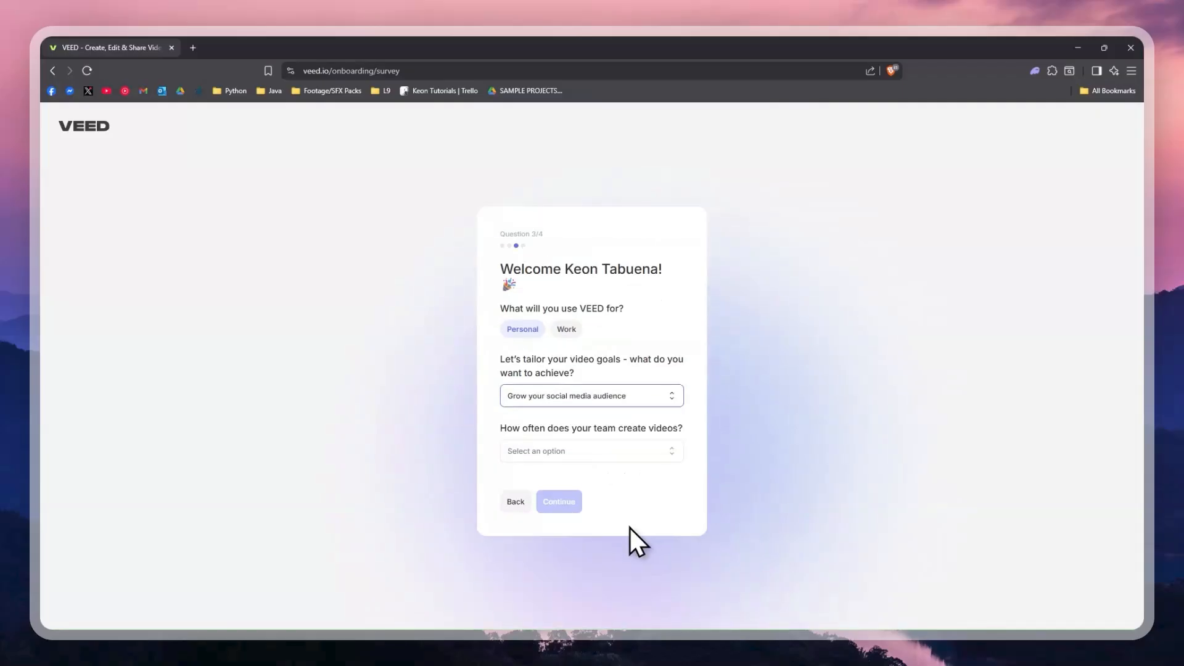
click(612, 450)
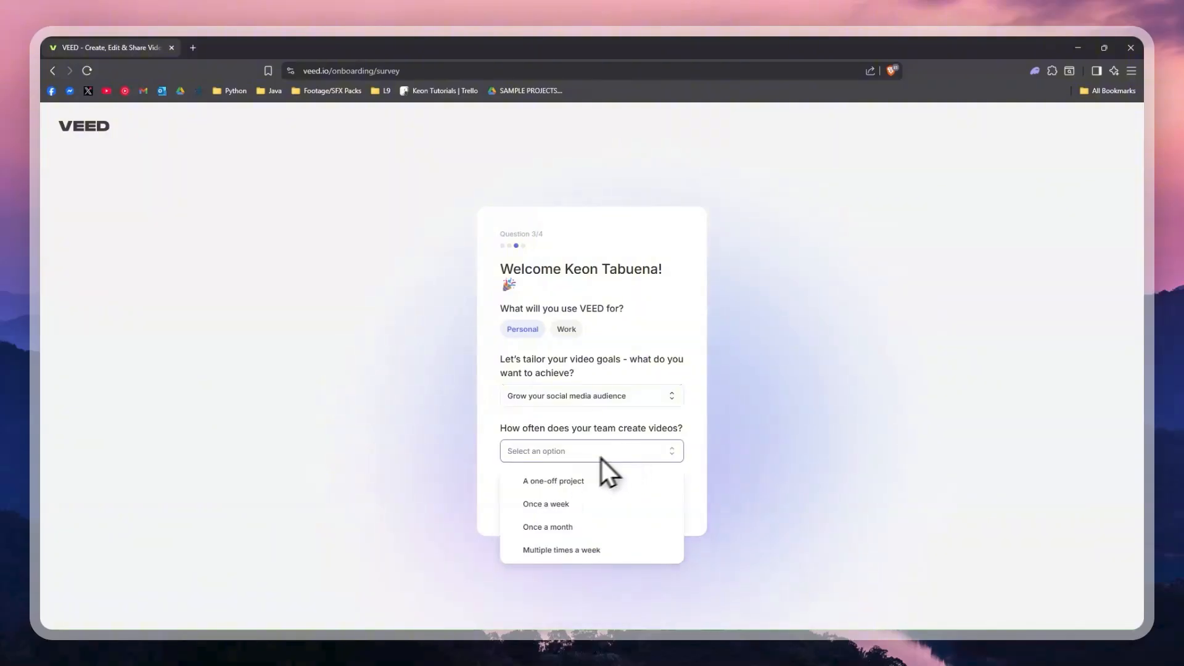
click(570, 505)
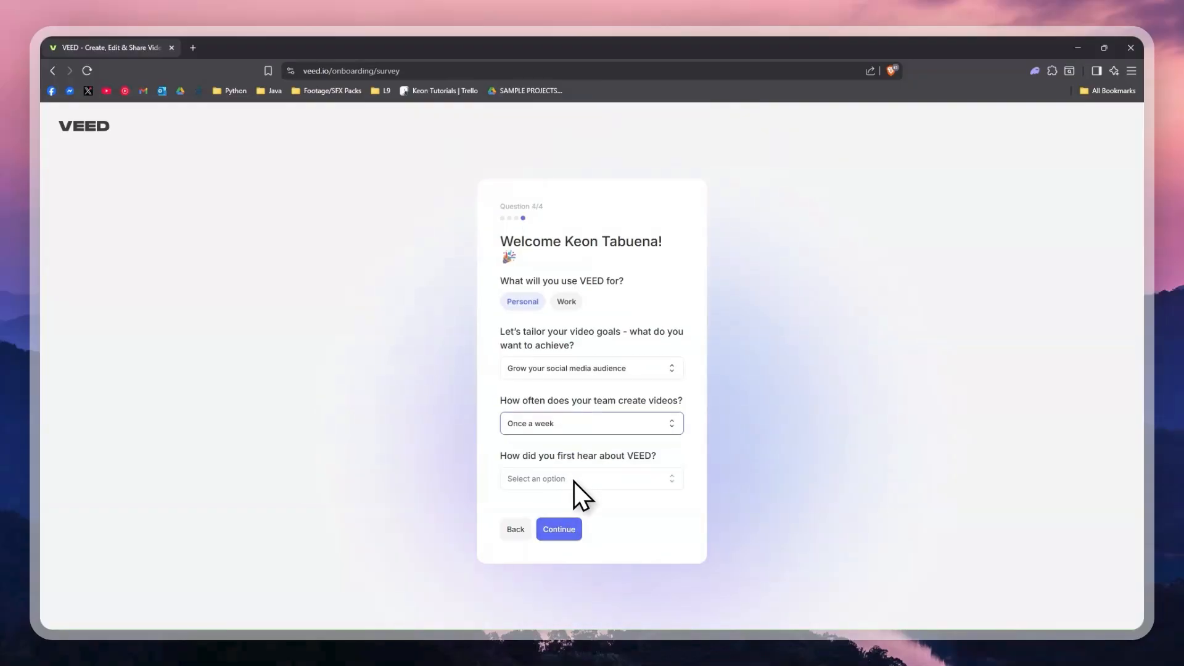
Give Online Content and Third-party blog as the referral source, submit the survey, and opt in to marketing emails.
click(613, 486)
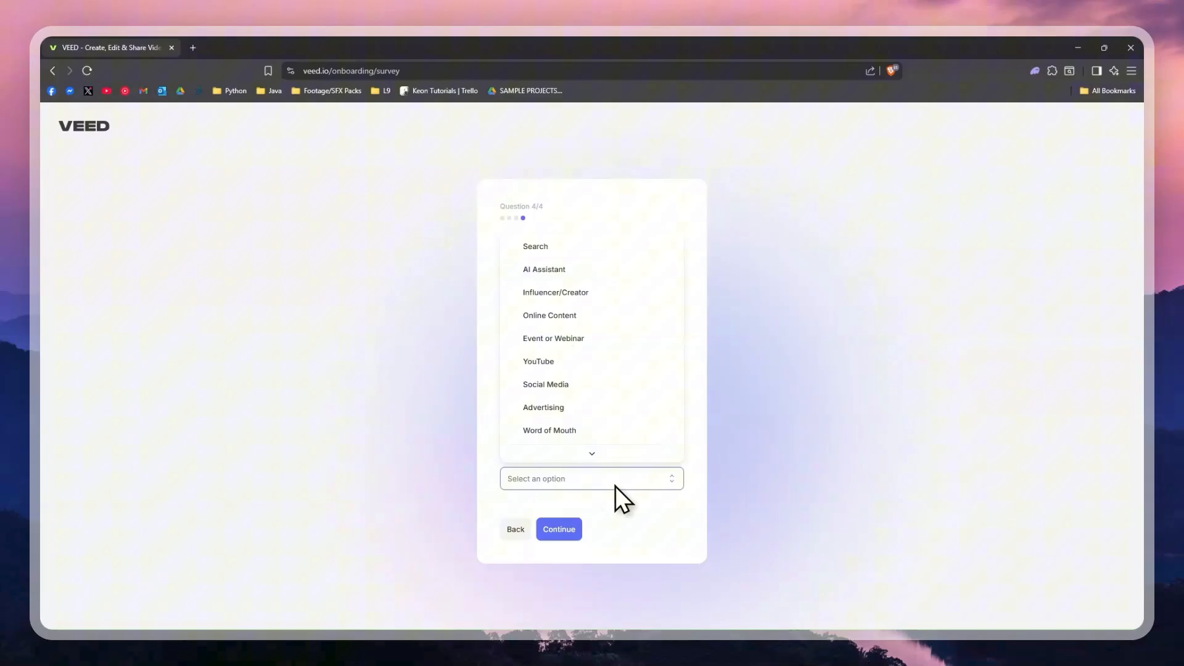
click(601, 319)
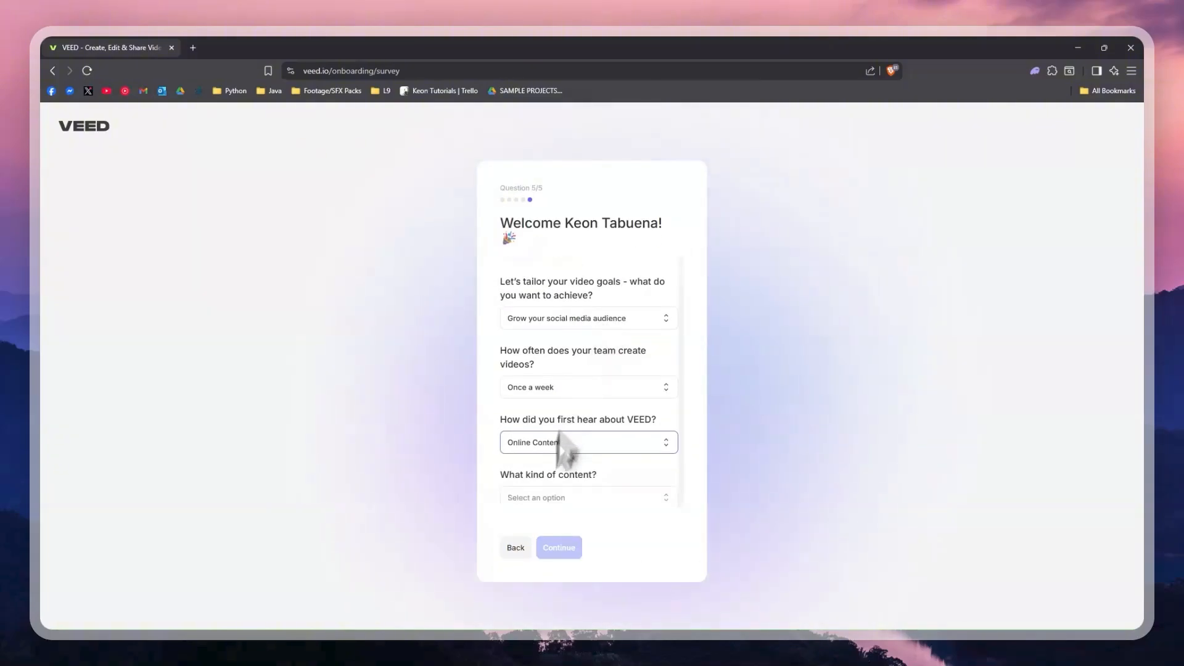
click(606, 497)
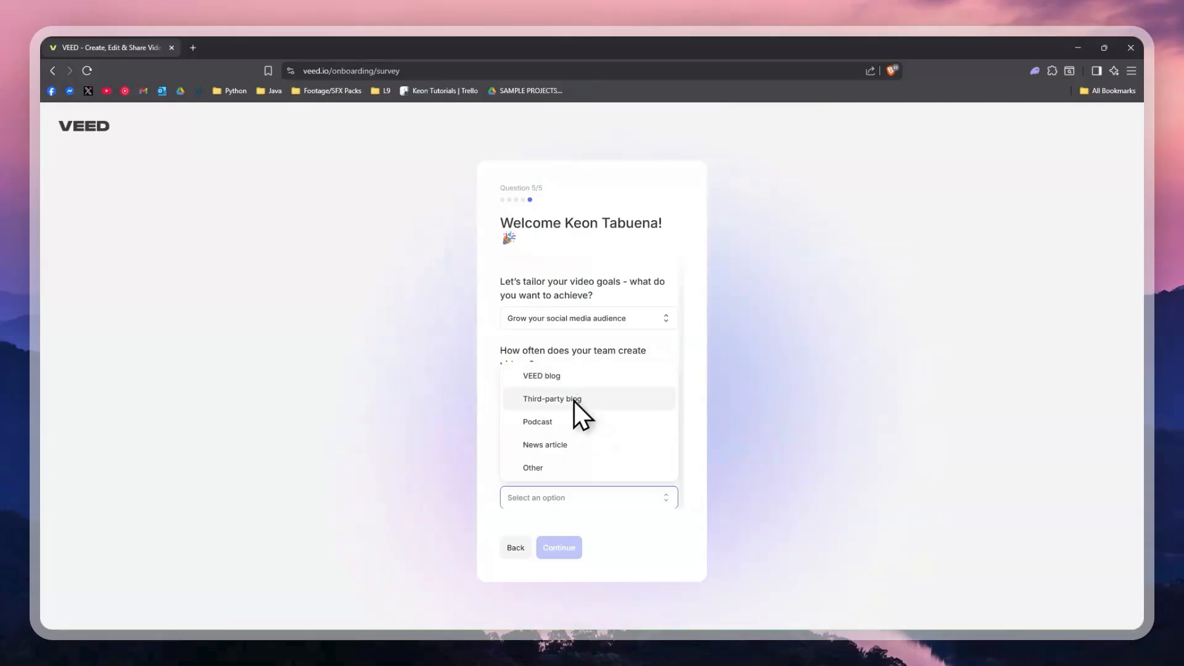
click(572, 406)
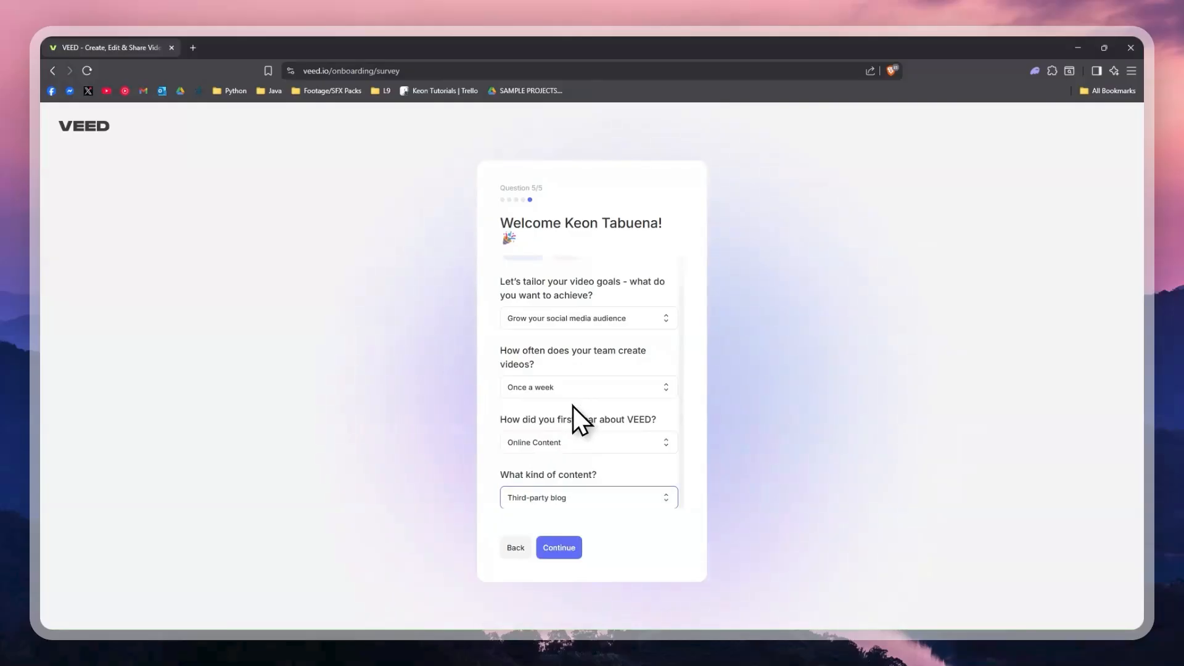
click(572, 552)
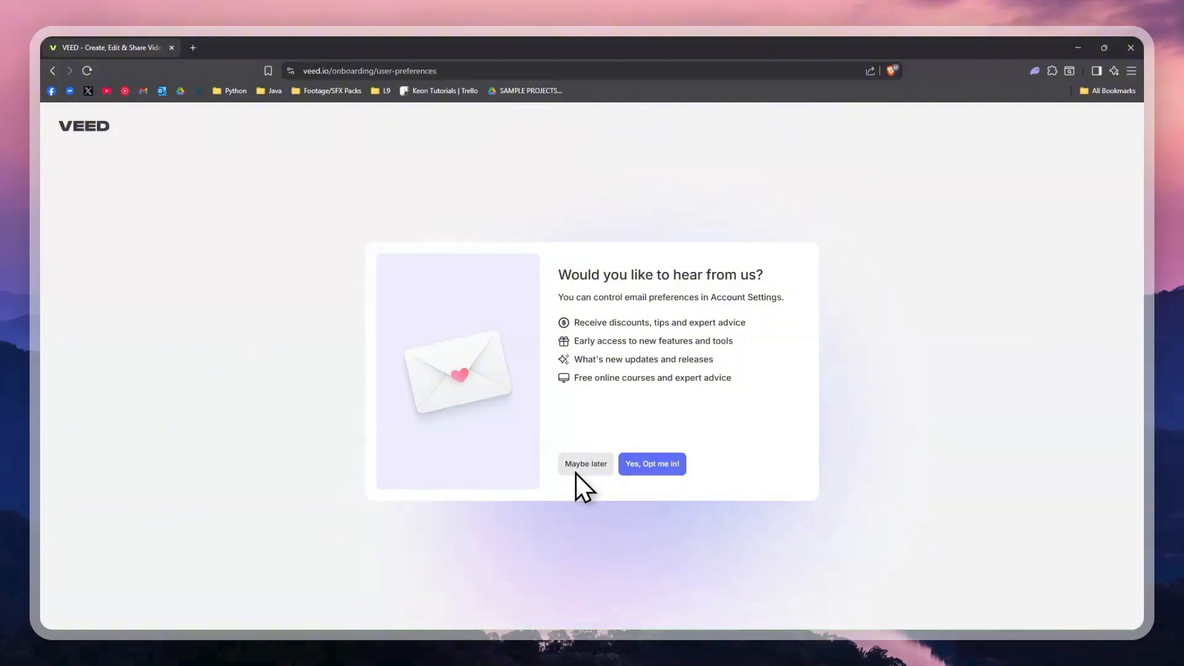
click(662, 465)
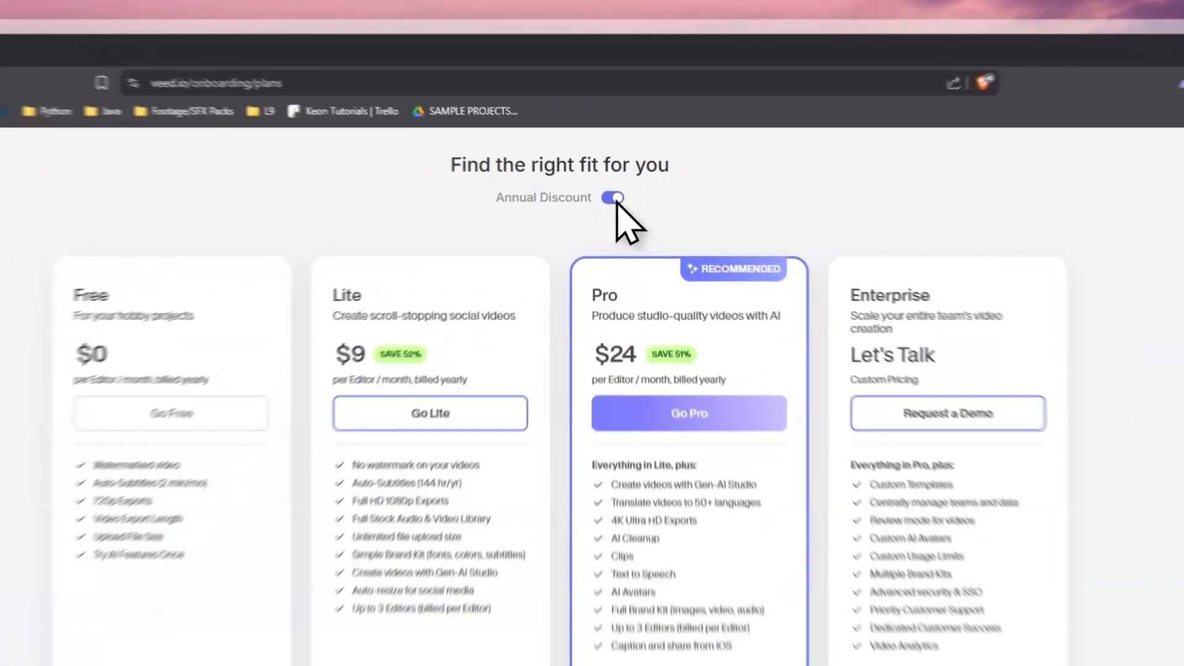
Compare monthly and annual plan prices by switching the annual discount off and back on.
click(630, 153)
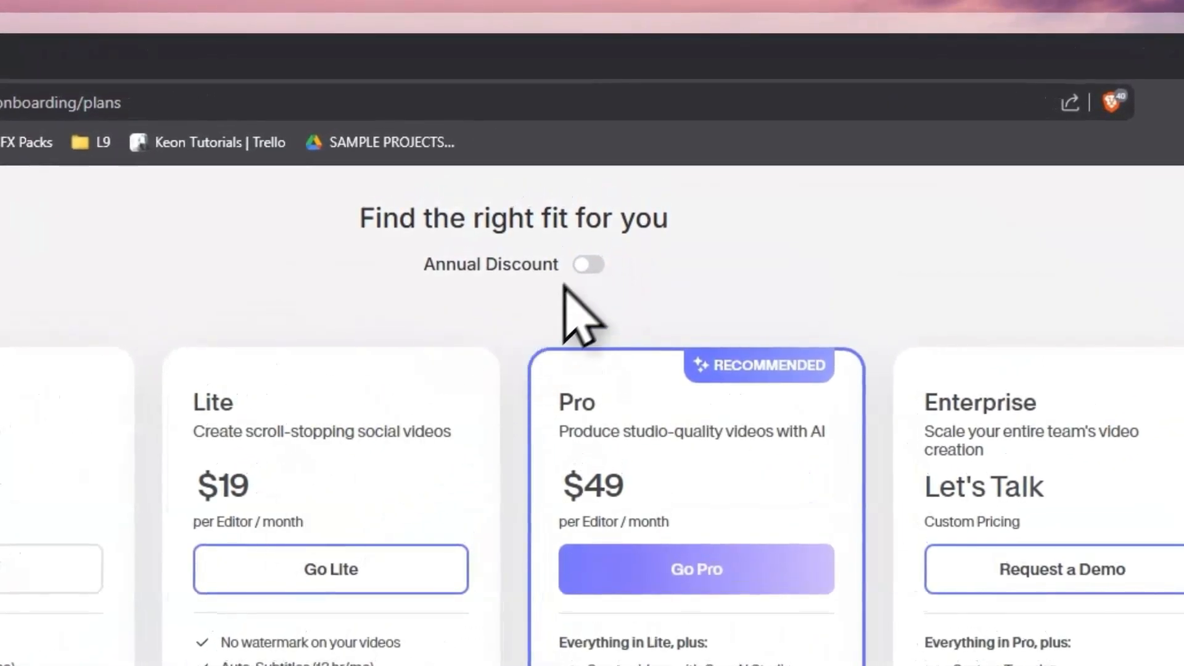
click(593, 264)
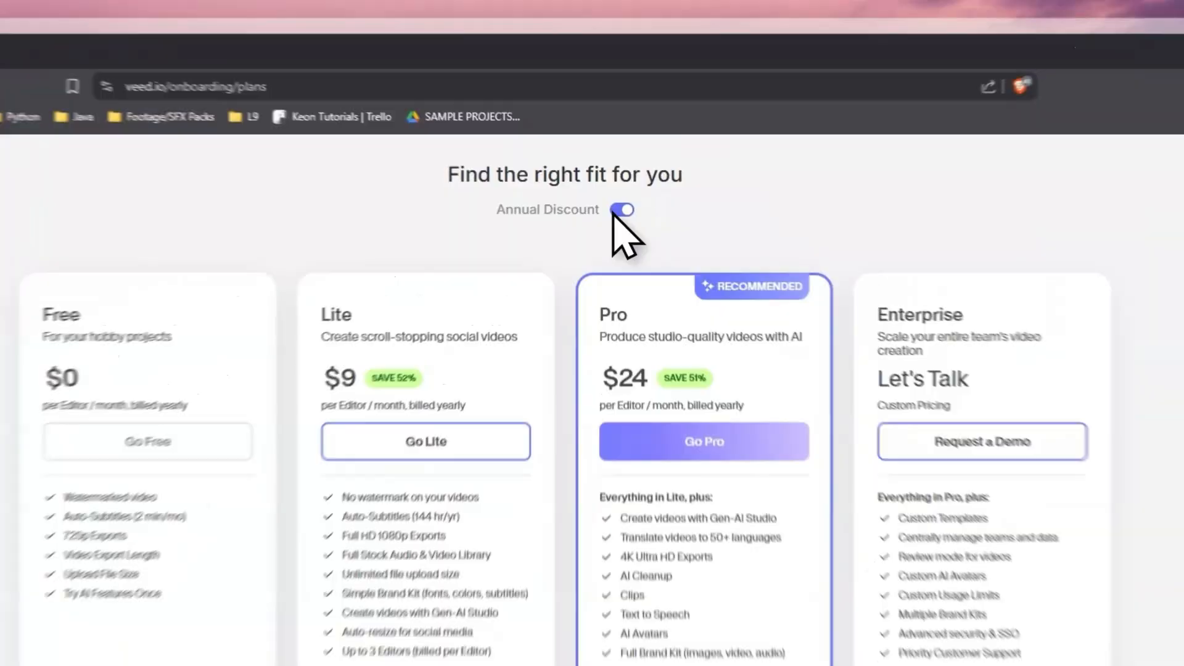
click(629, 151)
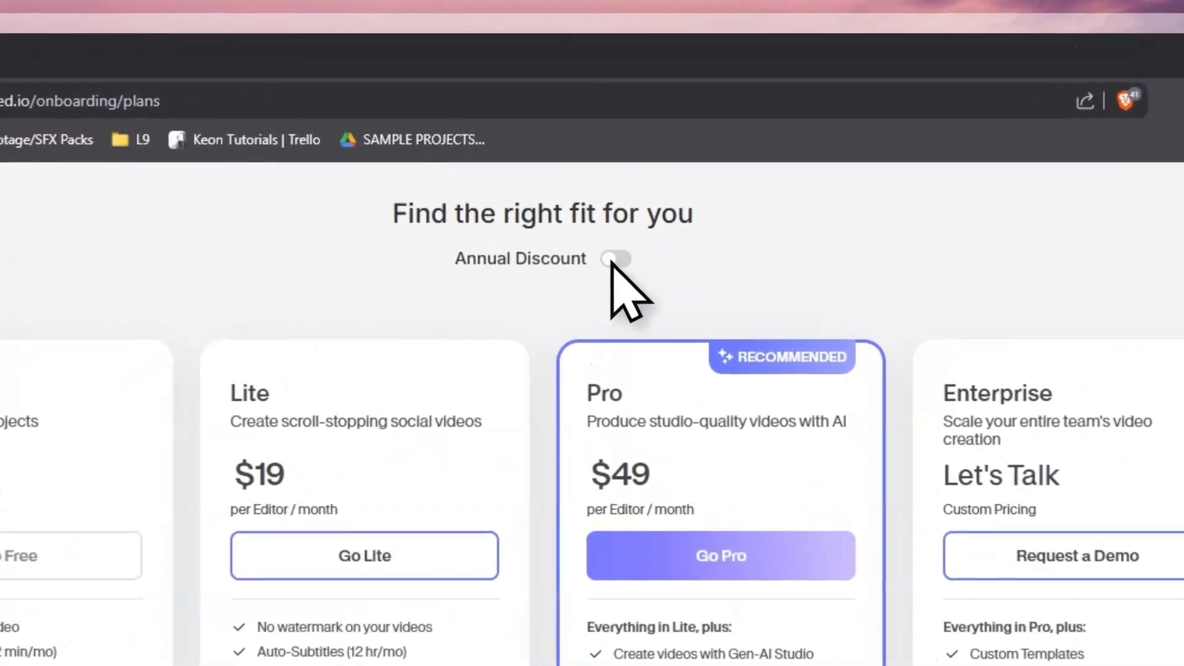
click(625, 266)
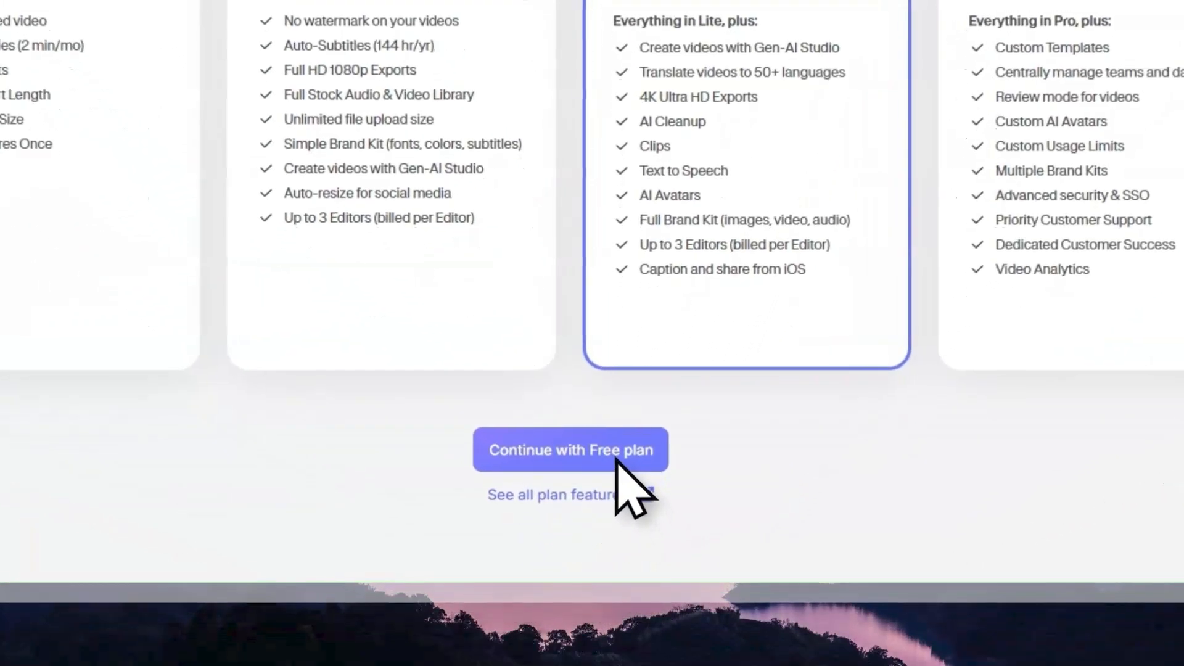
Continue with the Free plan and dismiss the Let's make a video dialog.
click(620, 565)
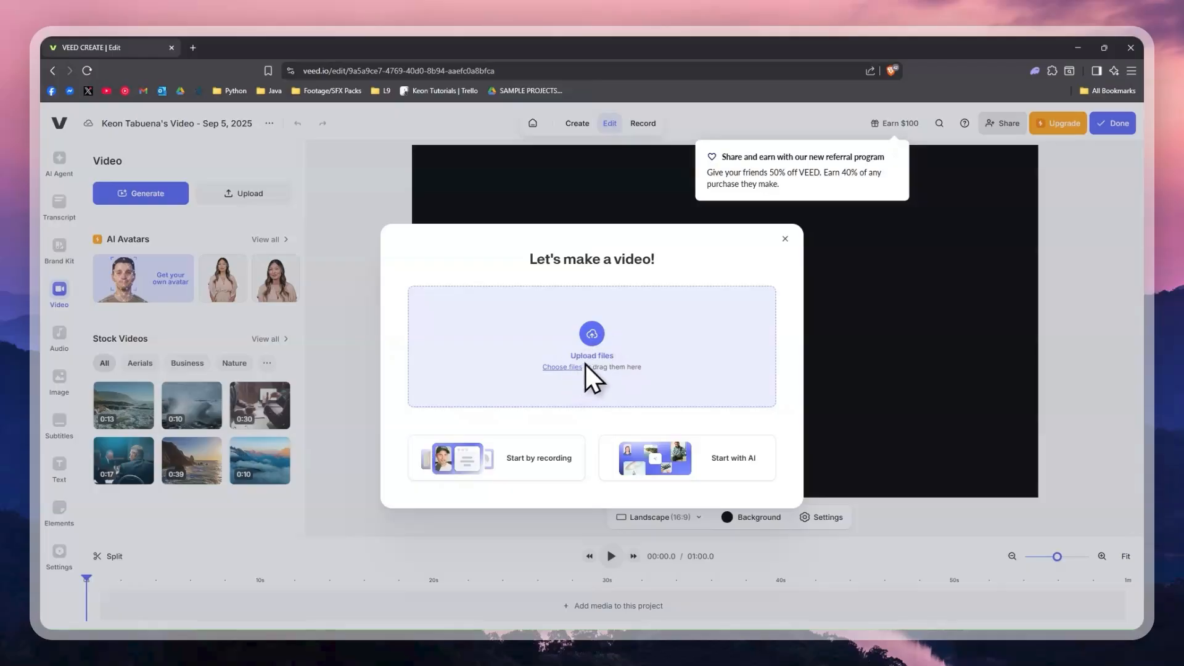
click(786, 240)
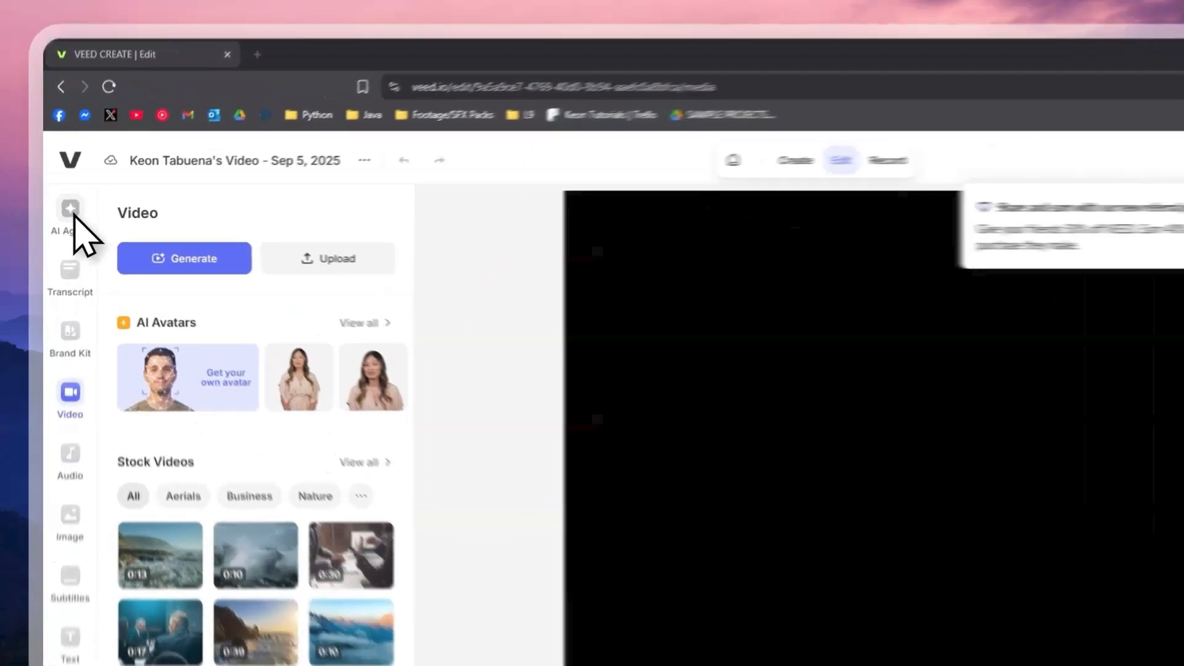
Look through the editor's AI Agent, Transcript, Brand Kit, Video and Audio tools, including the sound effects.
click(66, 165)
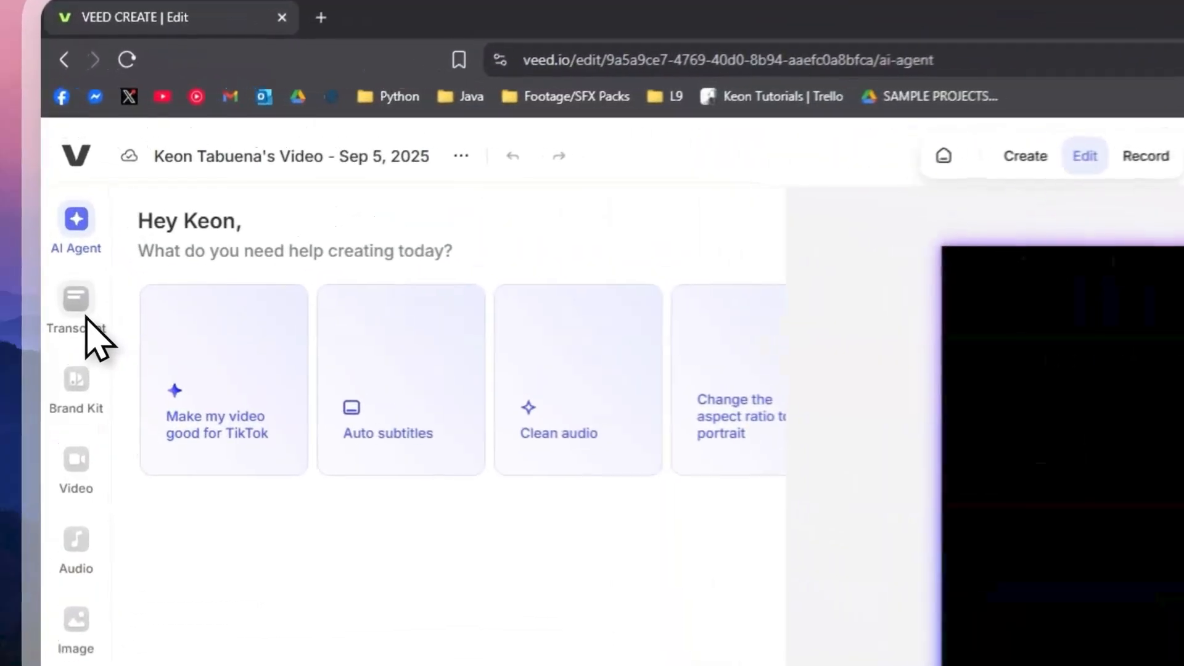
click(77, 216)
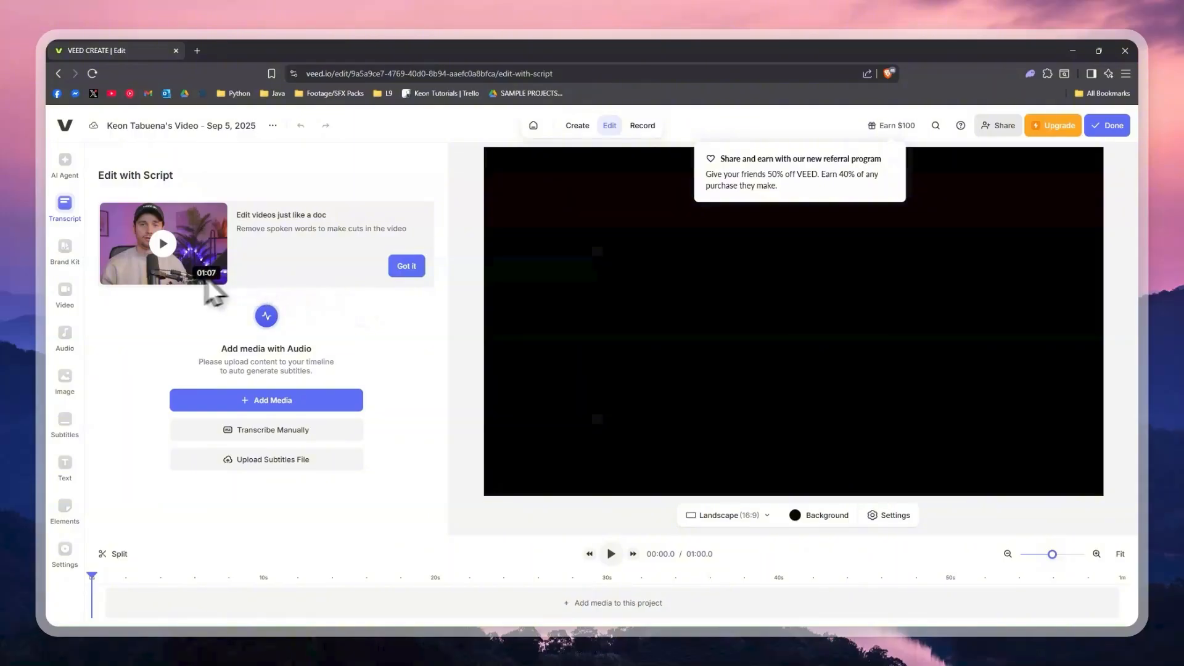
click(65, 246)
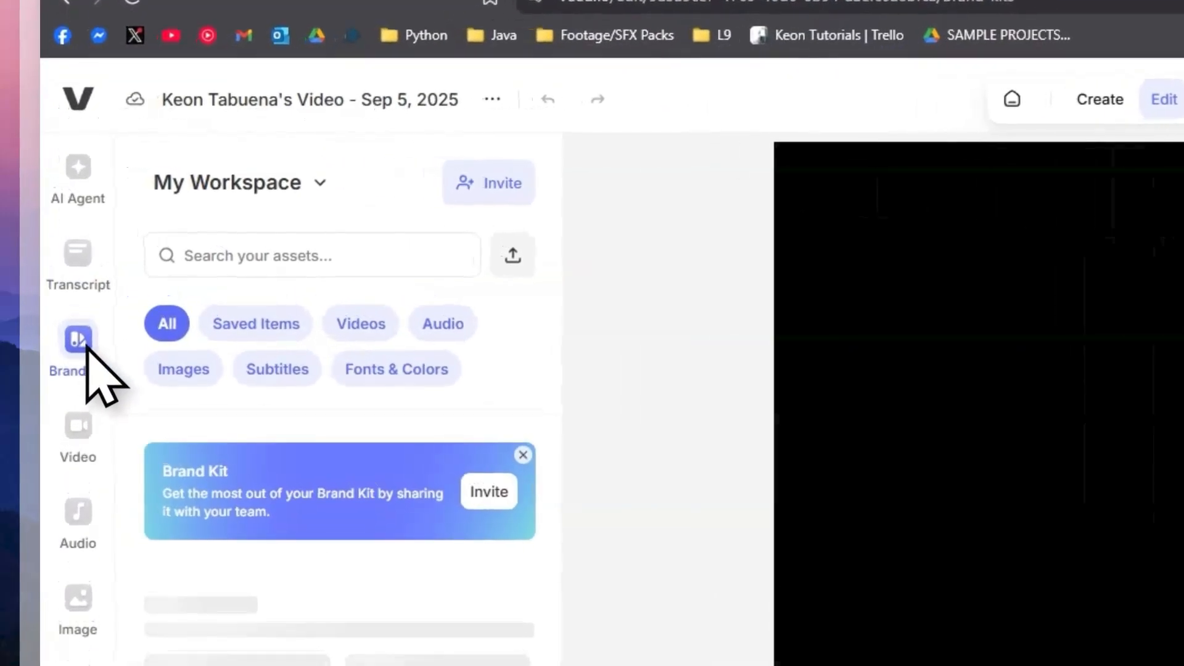
click(65, 291)
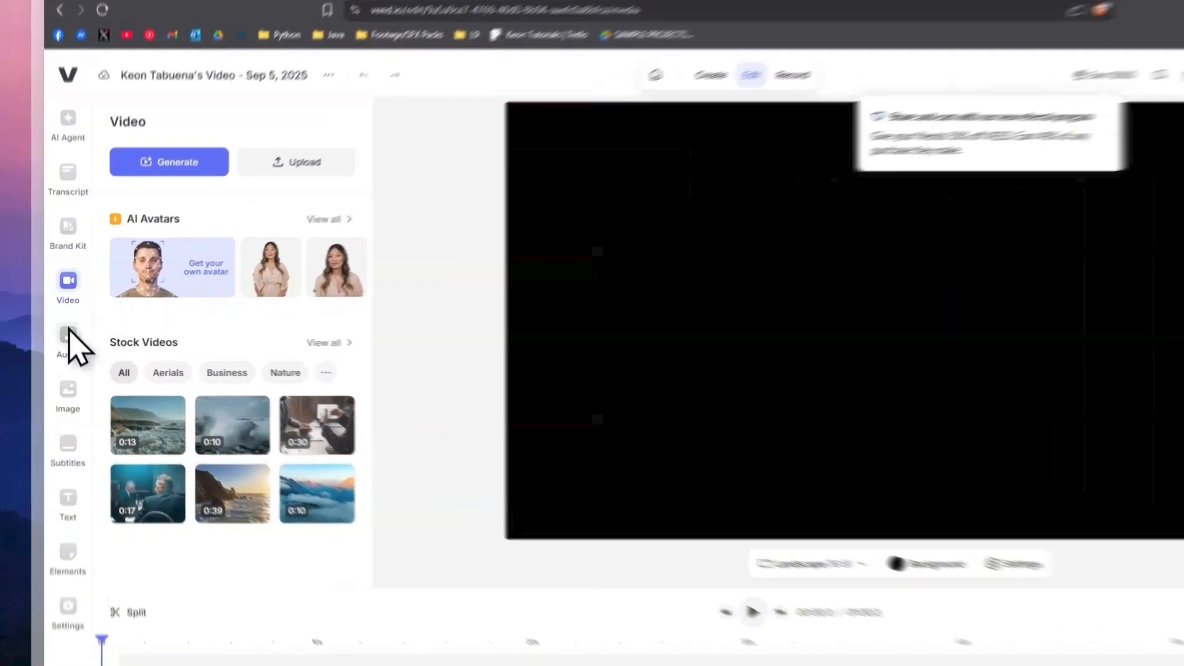
click(66, 336)
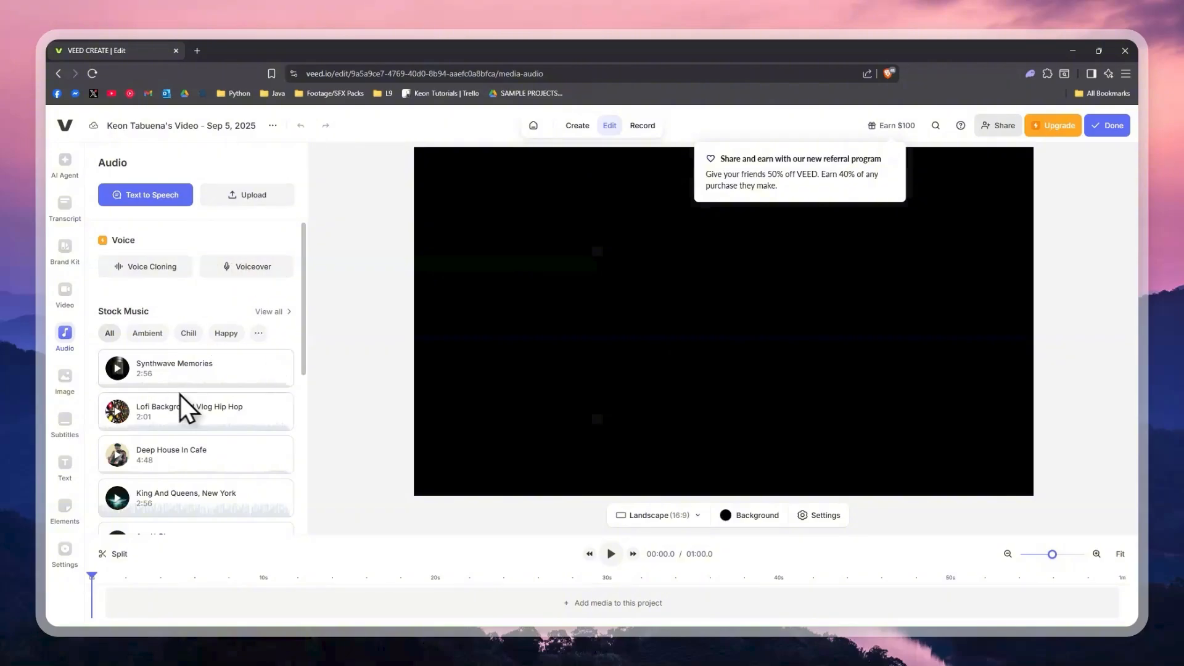
scroll(246, 410, down, 5)
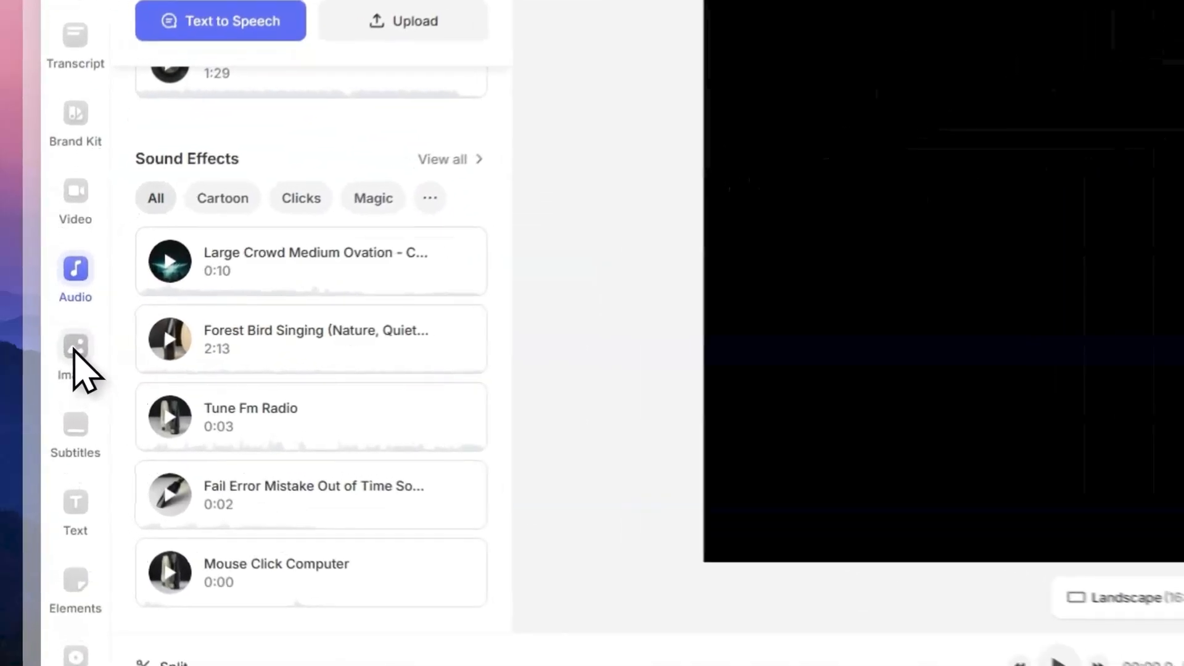
Browse the stock images, backgrounds and GIFs, the subtitle options, and the text styles.
click(65, 377)
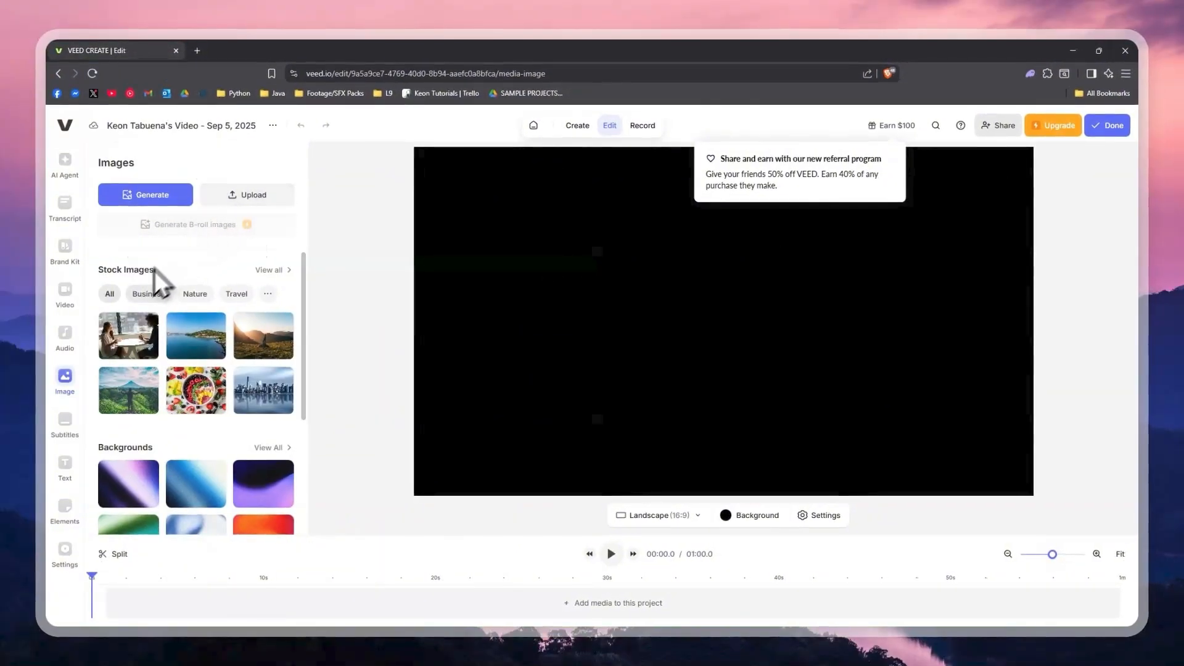
scroll(170, 370, down, 3)
scroll(185, 401, up, 1)
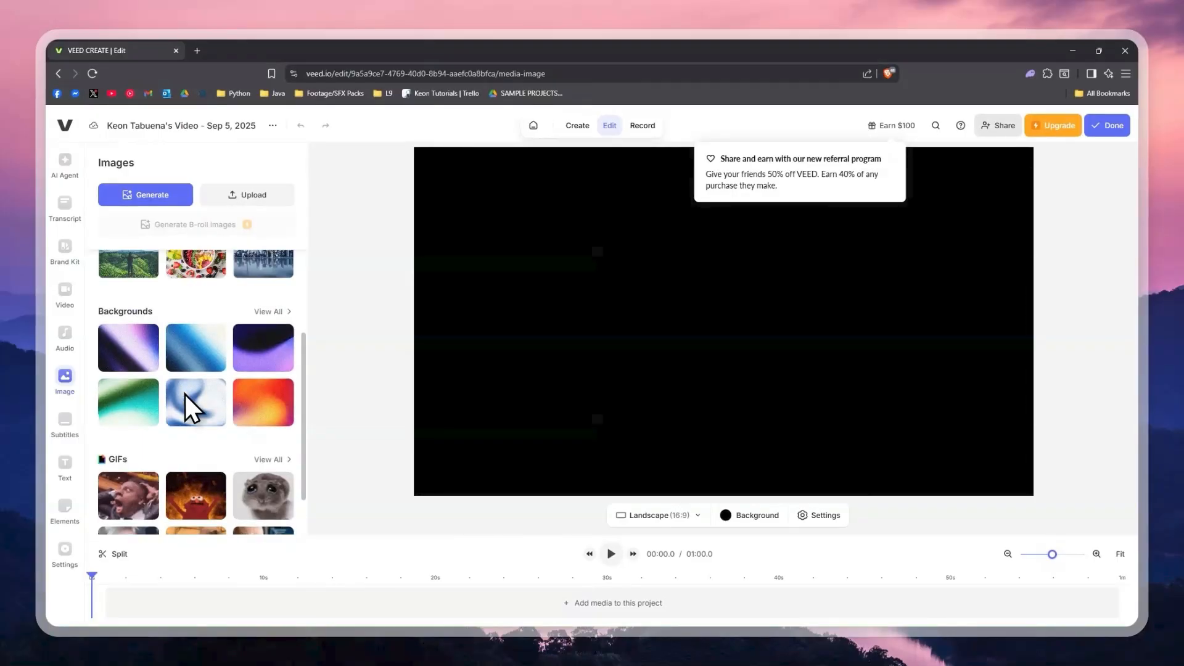
scroll(157, 358, down, 1)
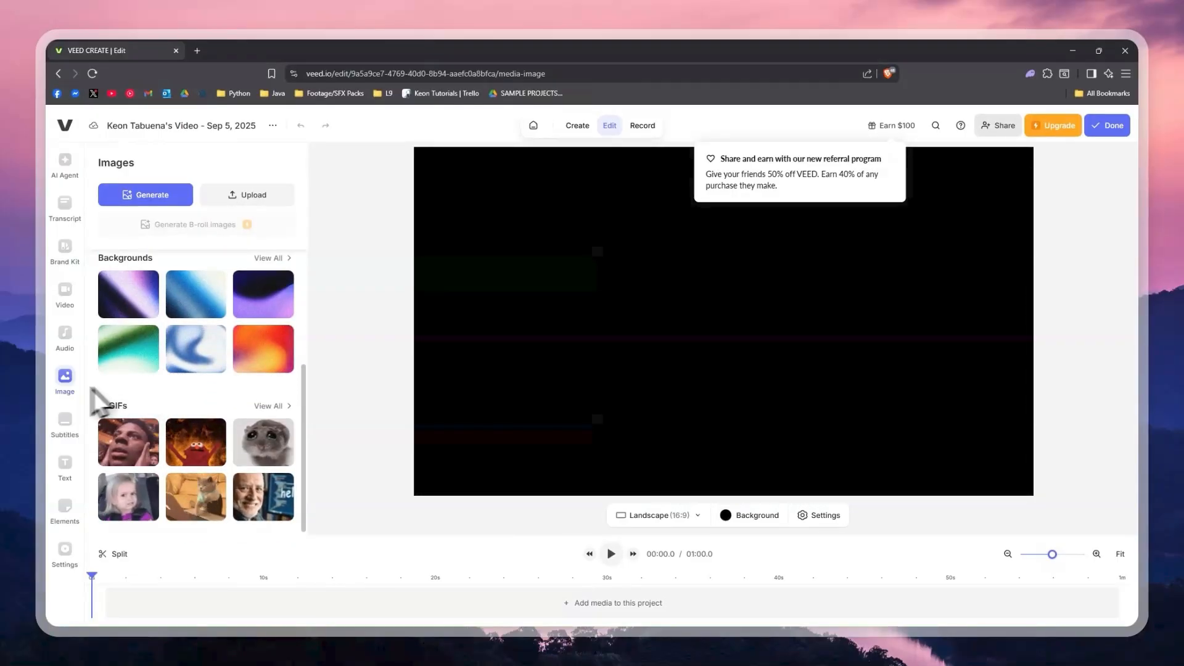
click(65, 423)
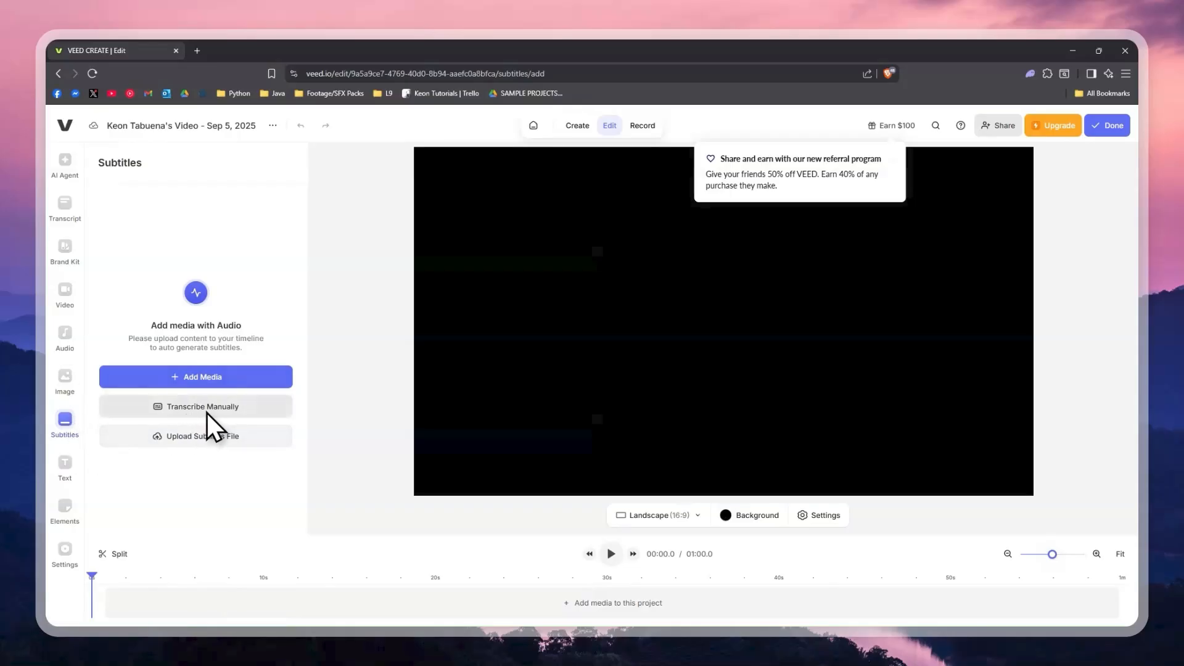
click(65, 466)
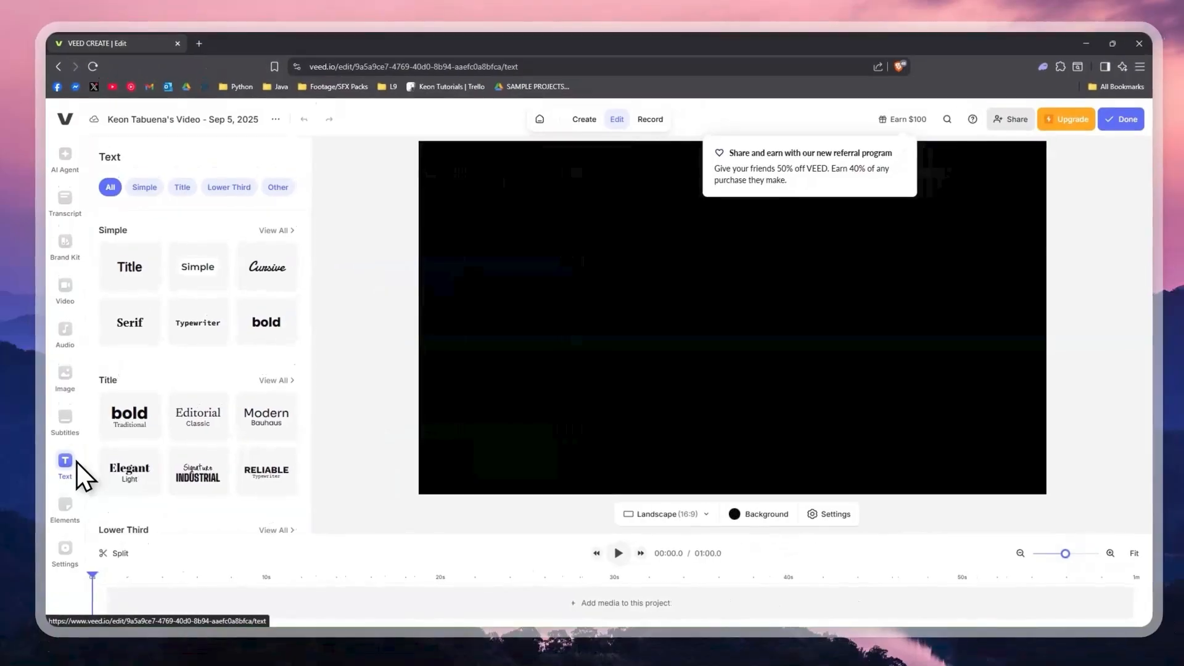
scroll(213, 383, down, 2)
scroll(212, 383, up, 2)
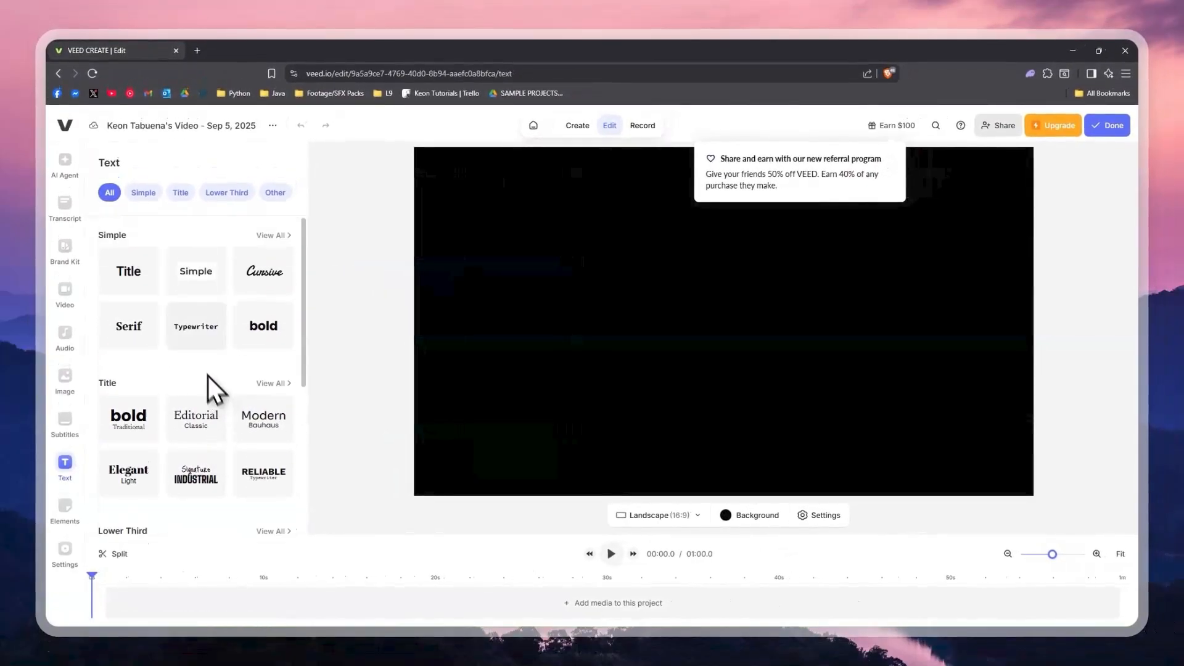
Browse the remaining text styles, the stickers and shapes in Elements, and the project's size, background and duration settings.
scroll(178, 364, down, 2)
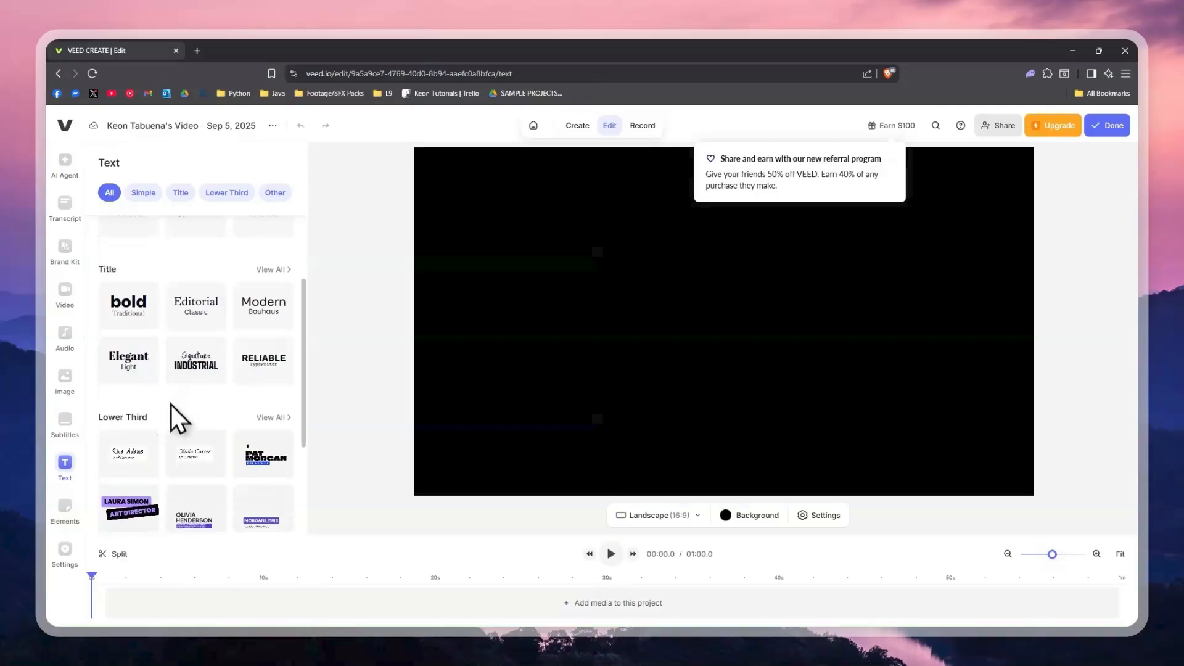
scroll(196, 430, down, 3)
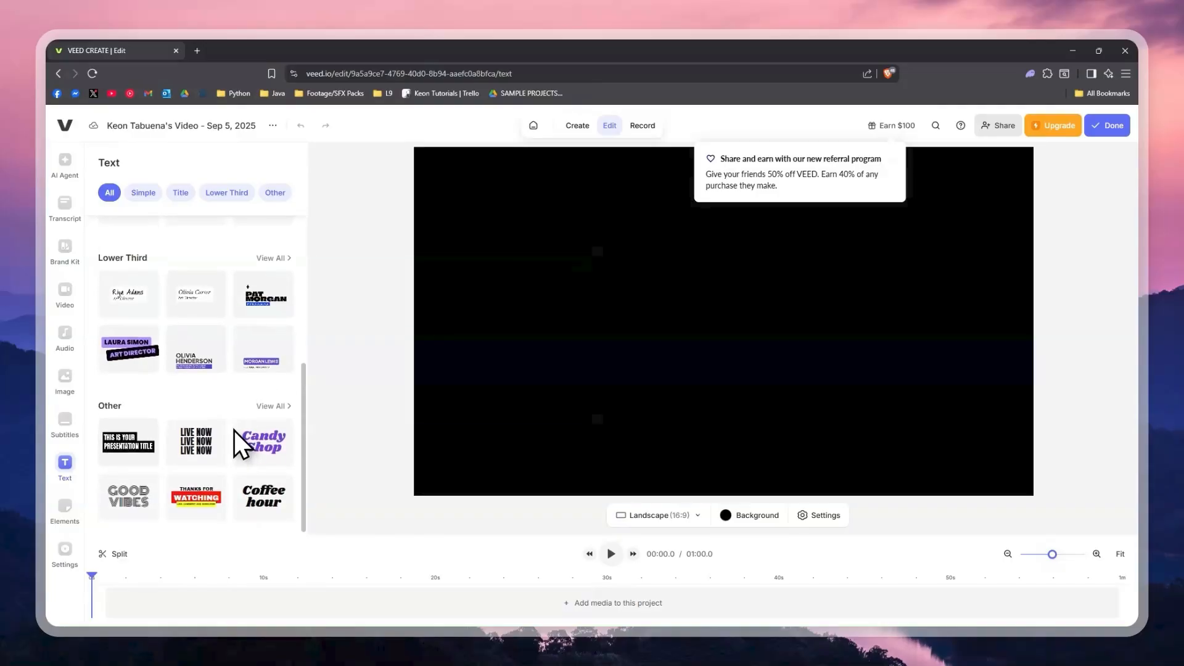
scroll(191, 434, up, 5)
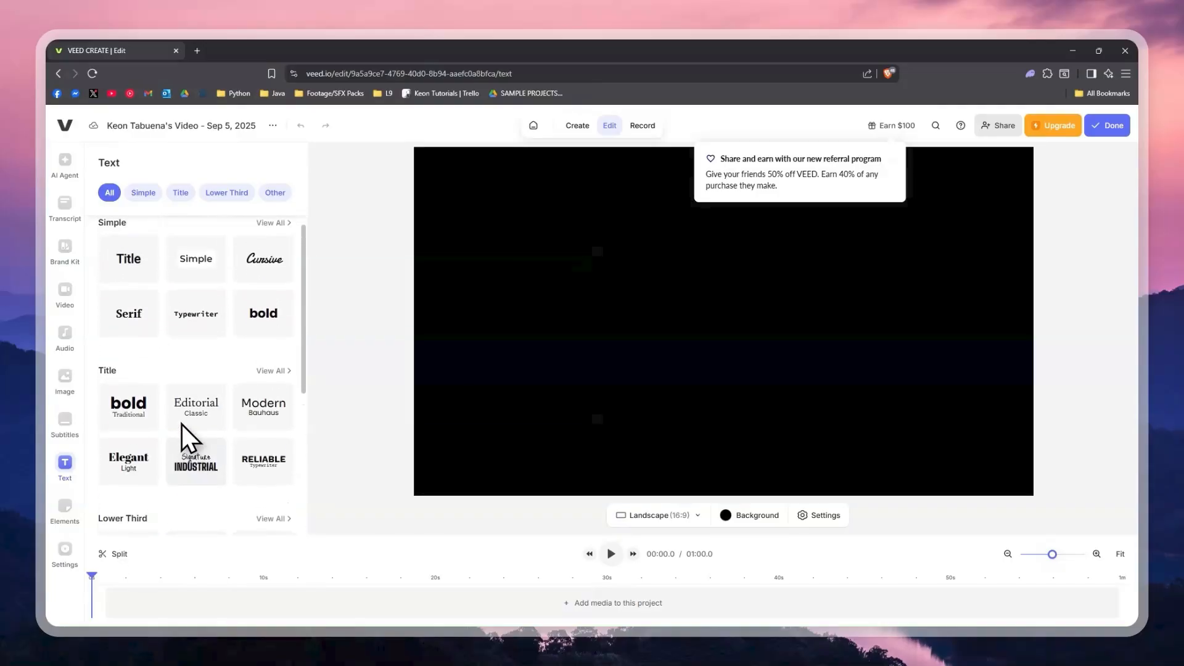
scroll(185, 432, down, 3)
click(65, 504)
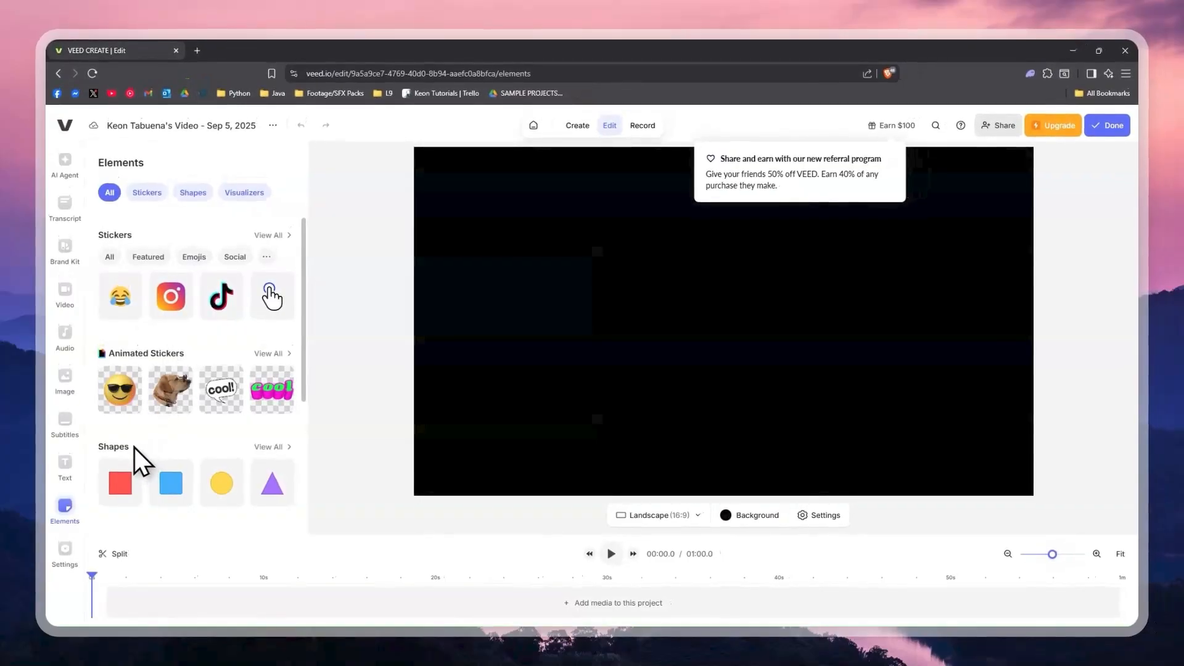
click(65, 549)
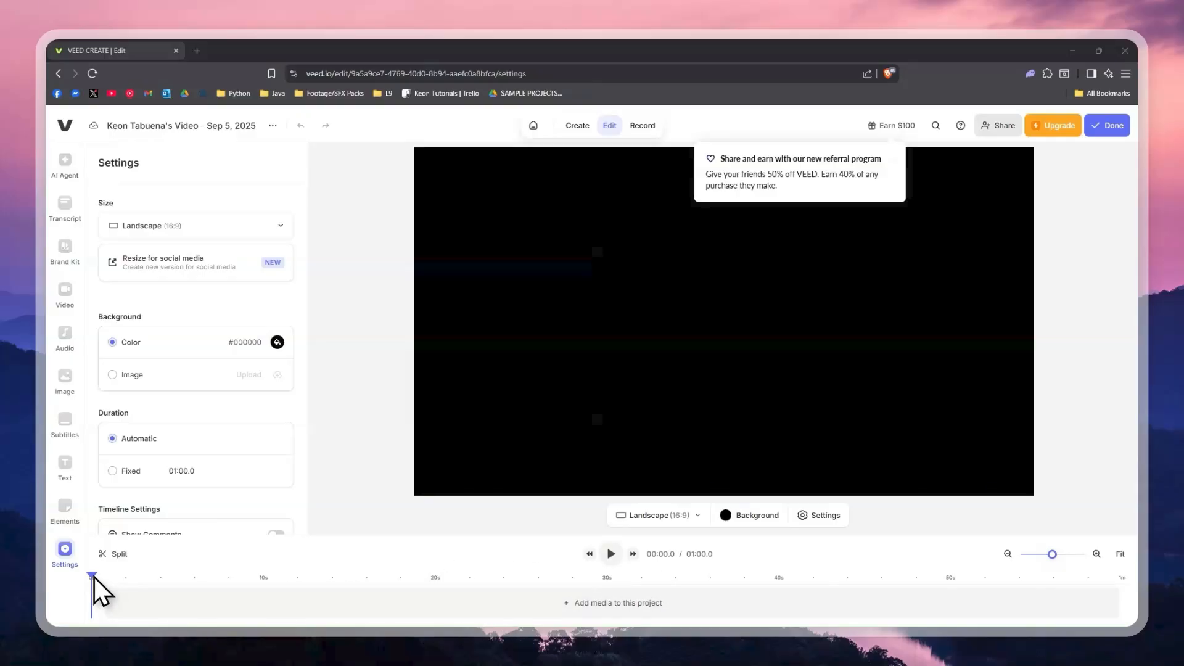
Scrub the playhead back and forth along the empty timeline.
drag(93, 577, 138, 580)
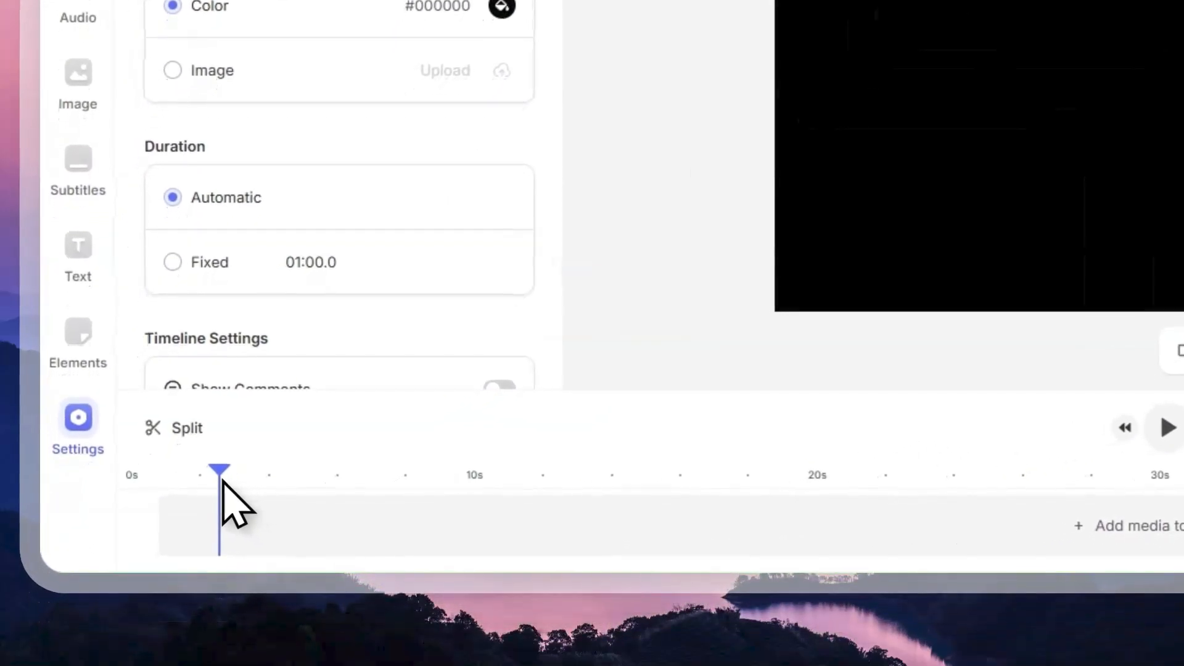
drag(225, 482, 771, 493)
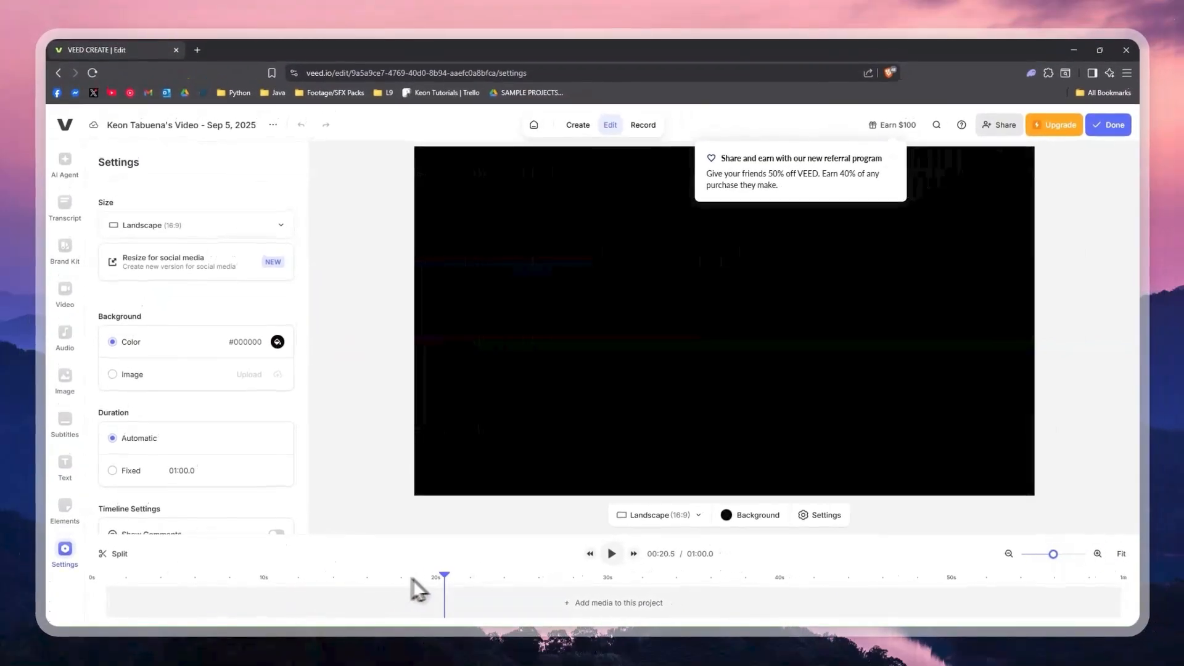
drag(418, 590, 641, 592)
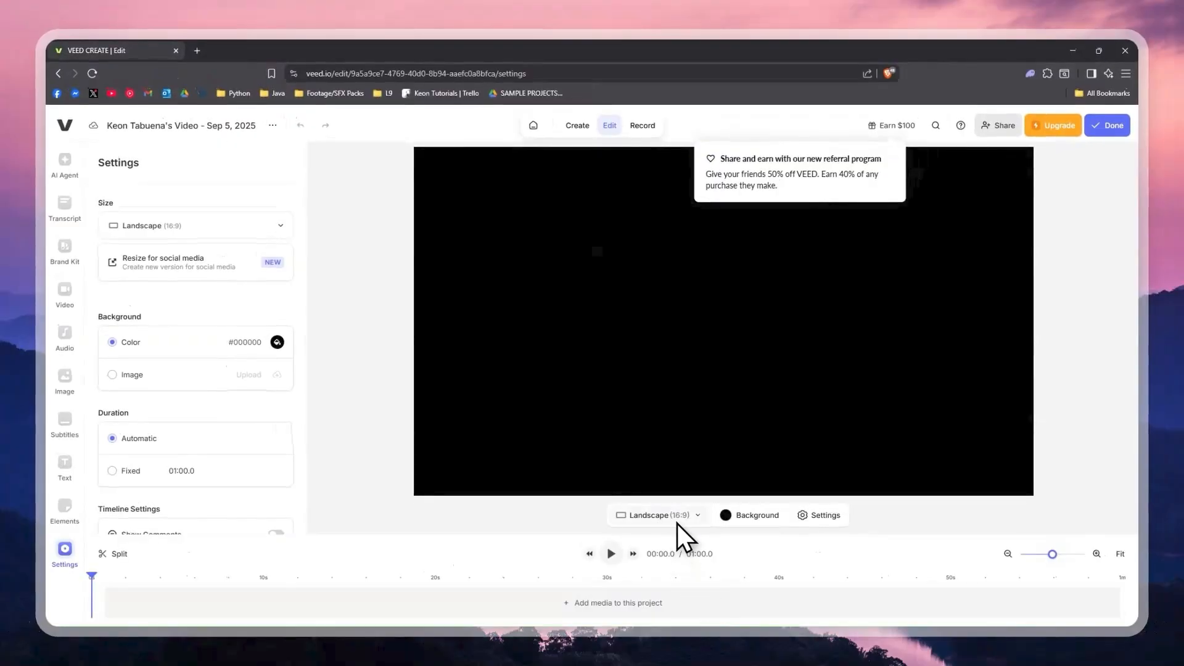
Look through the canvas size presets without changing the Landscape (16:9) format, and try the timeline zoom.
click(654, 522)
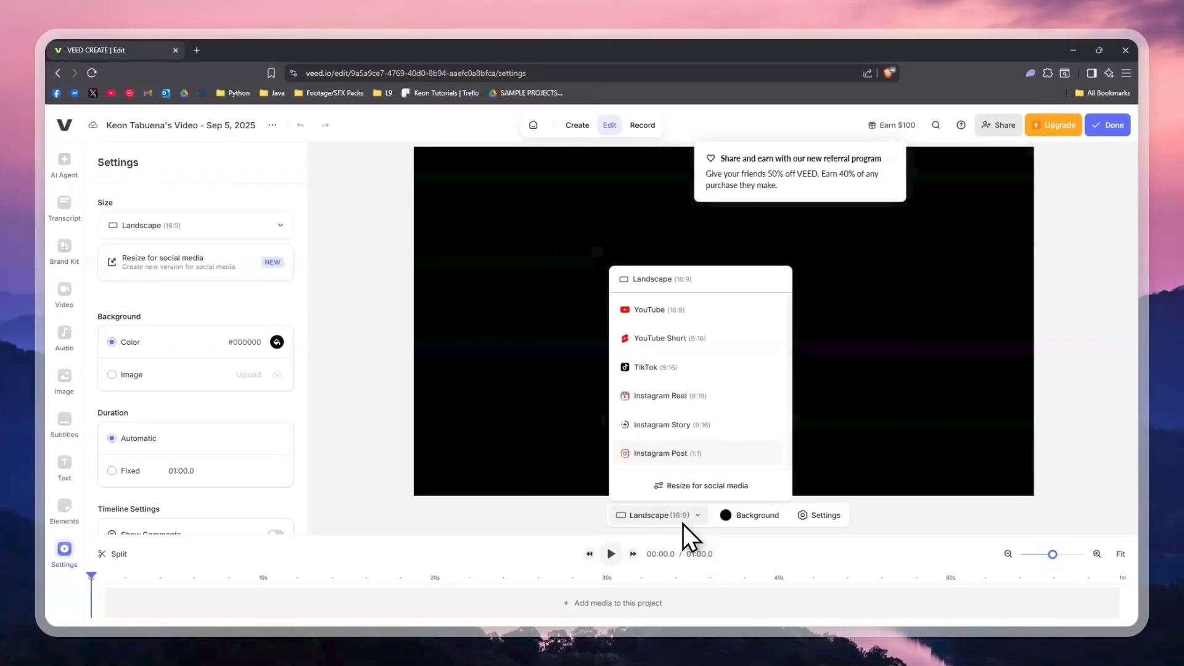
click(683, 522)
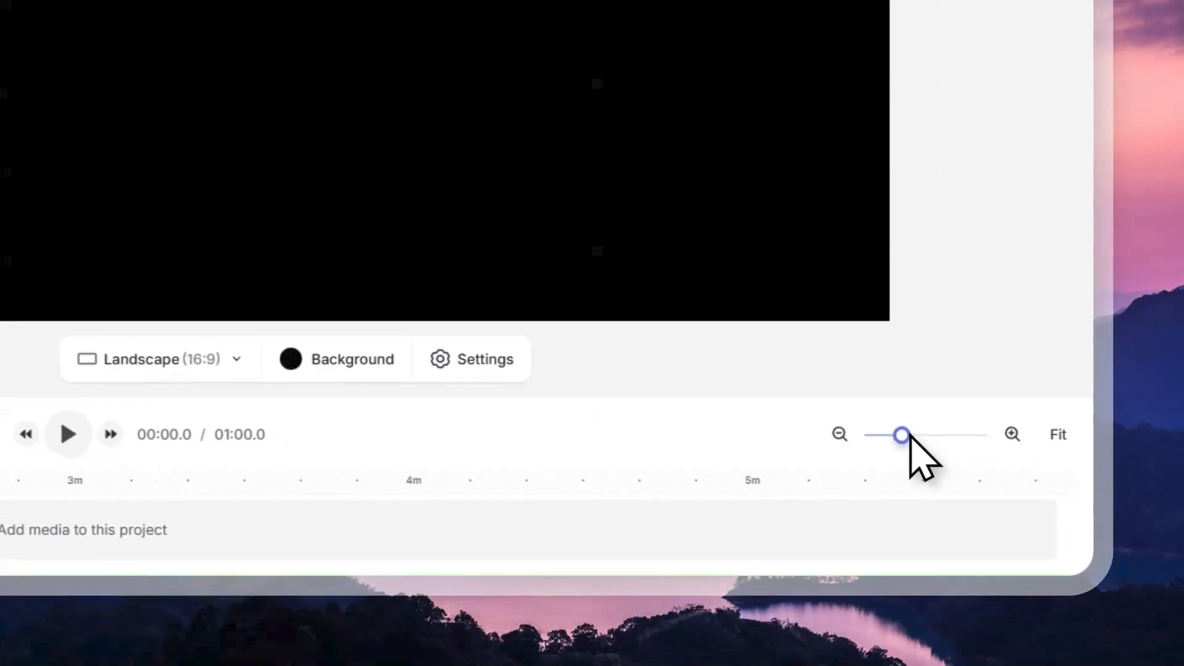
drag(1044, 557, 1056, 555)
drag(926, 428, 943, 428)
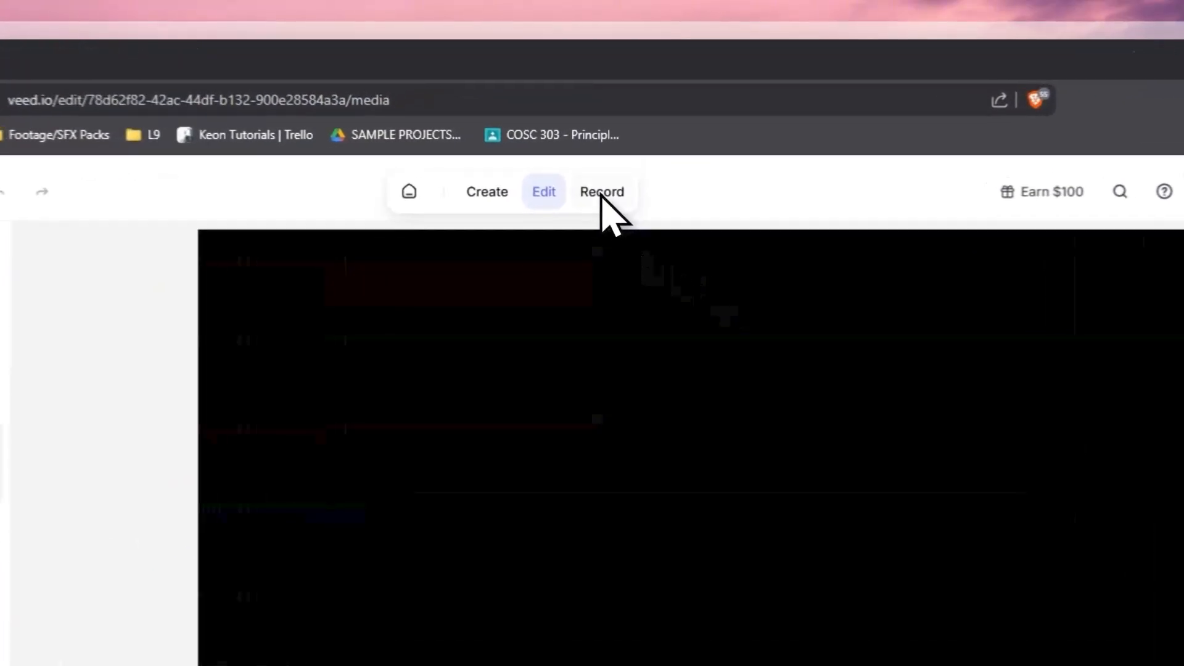
Open the recording options and choose Standard Quality 720p as the recording quality.
click(644, 129)
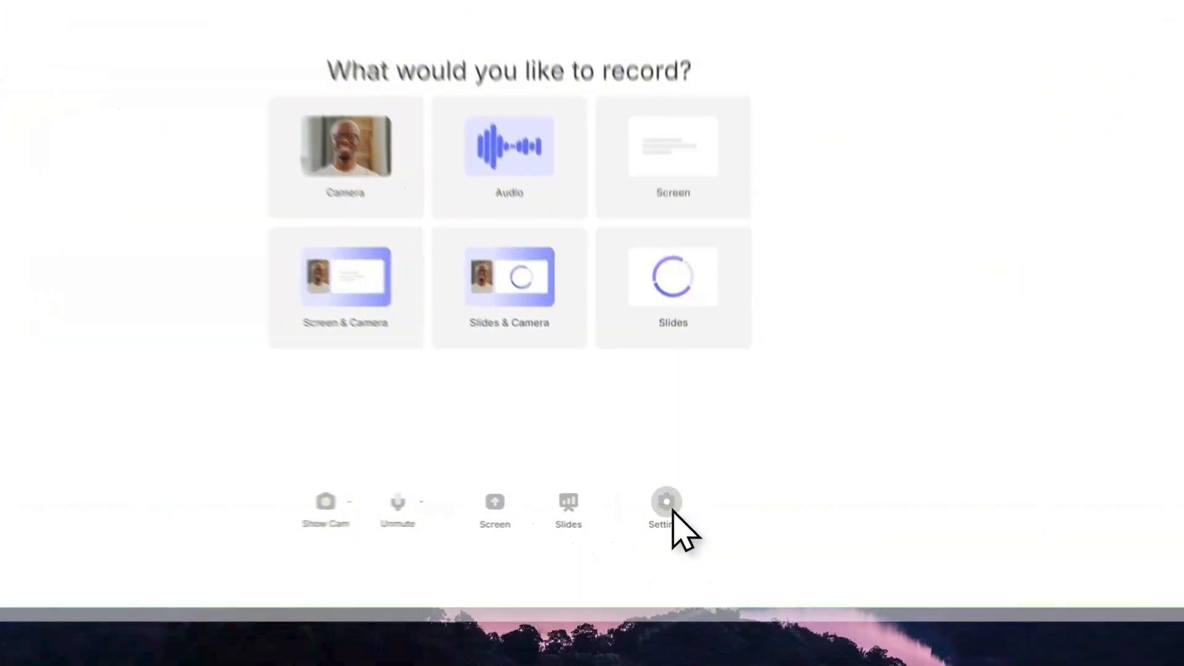
click(711, 550)
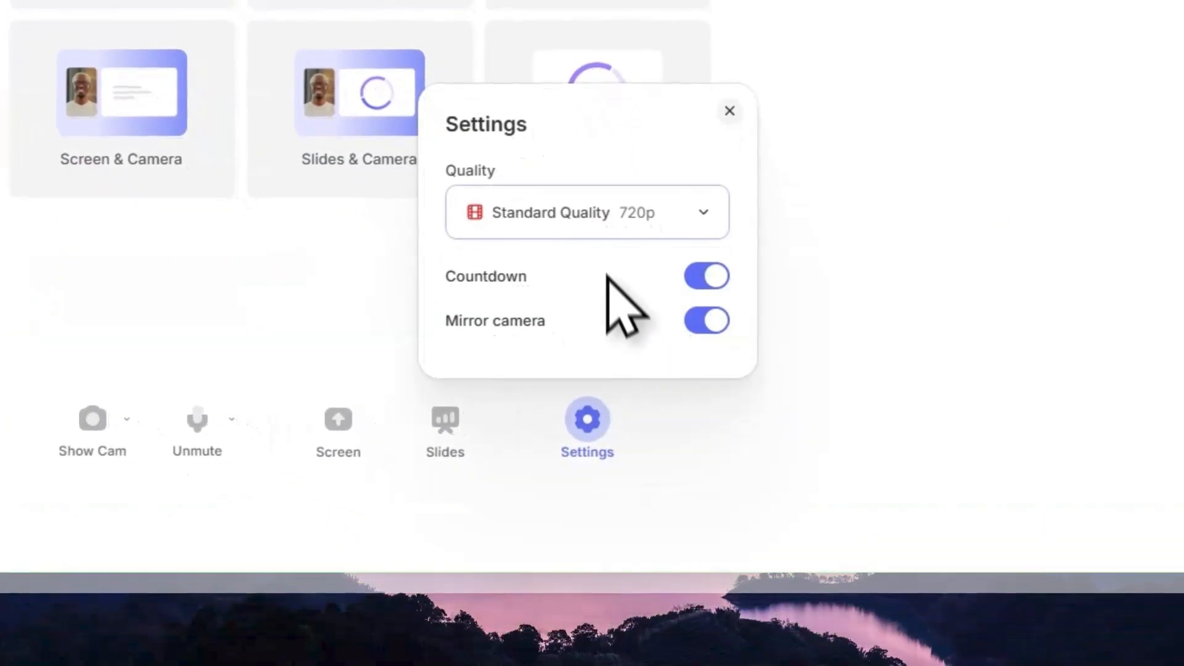
click(681, 210)
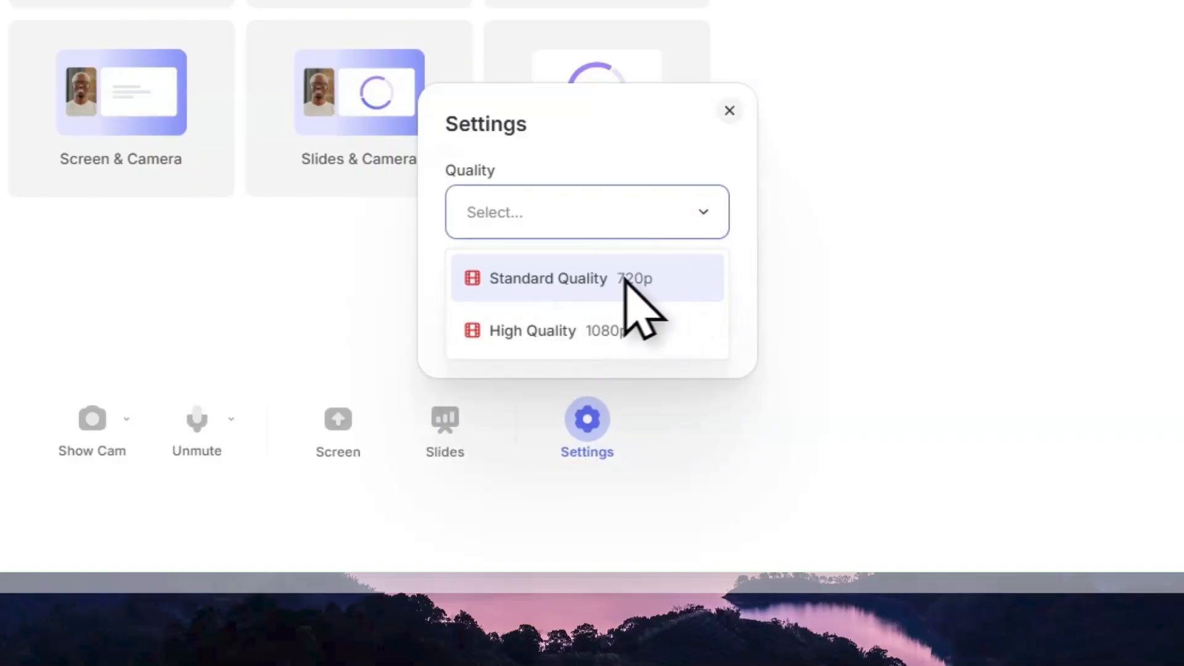
click(673, 279)
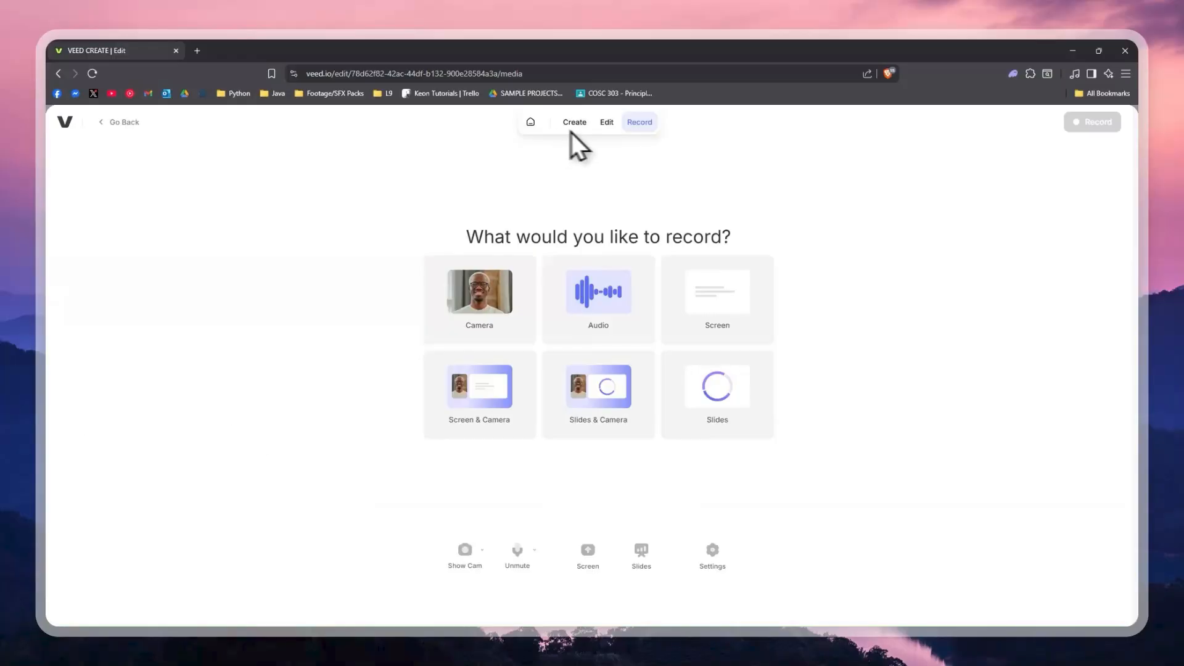
Create a new project that starts with AI and generate a video from the Product announcement example prompt.
mouse_move(571, 132)
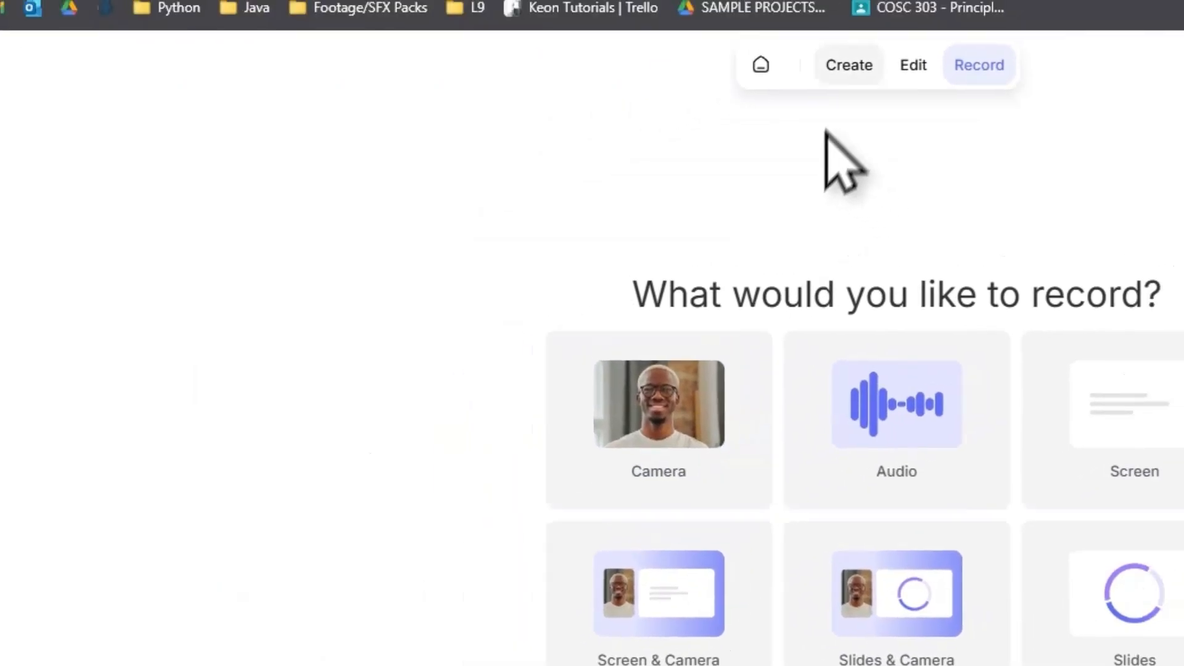
mouse_move(850, 64)
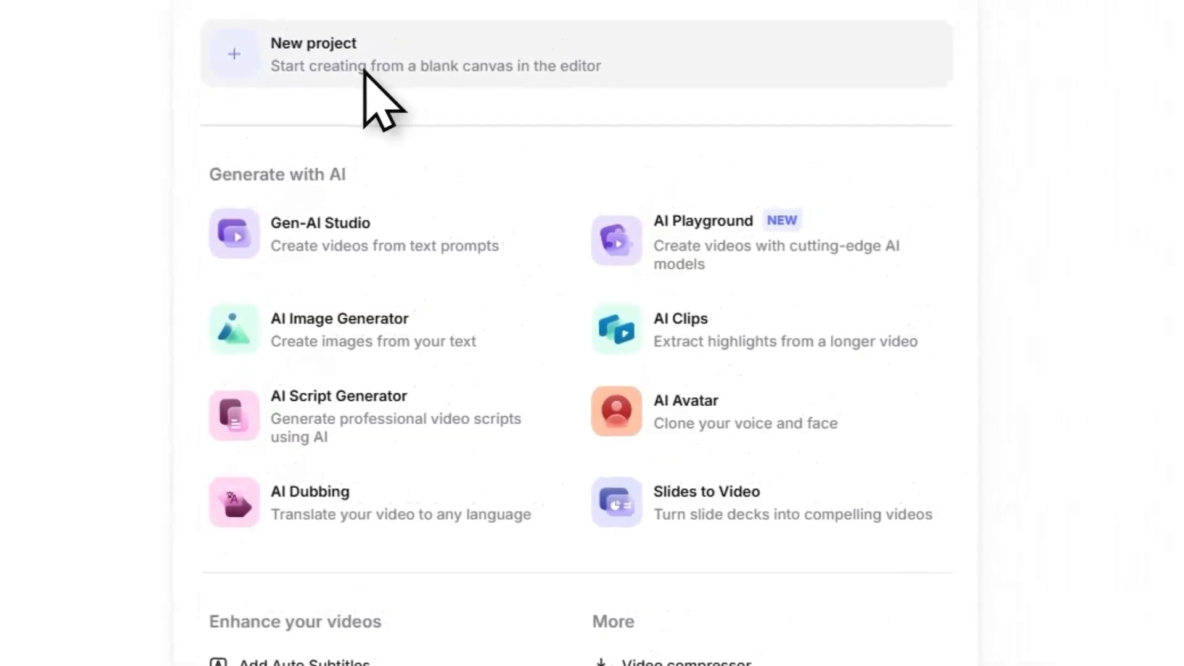
click(365, 70)
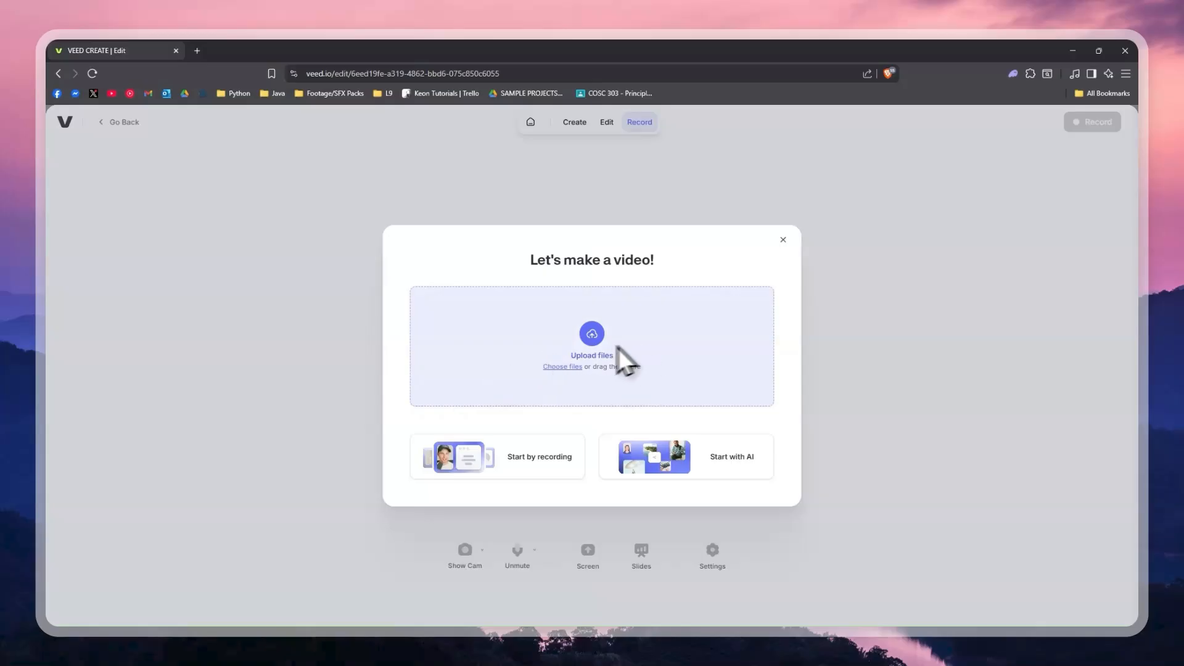
click(735, 465)
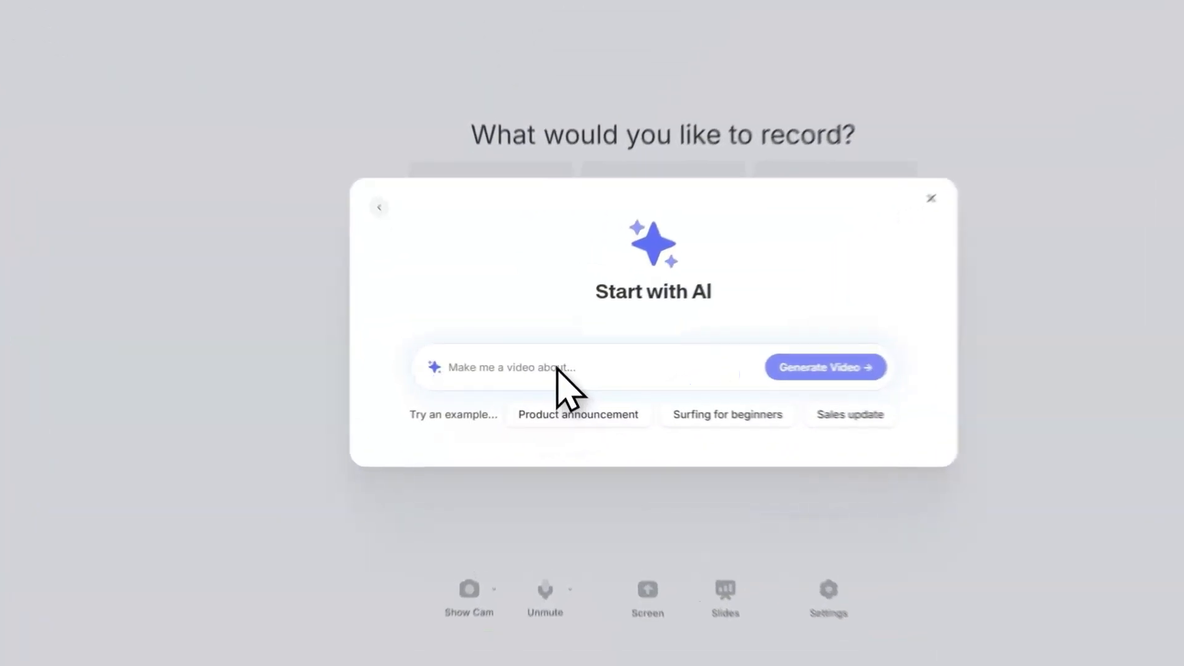
click(614, 398)
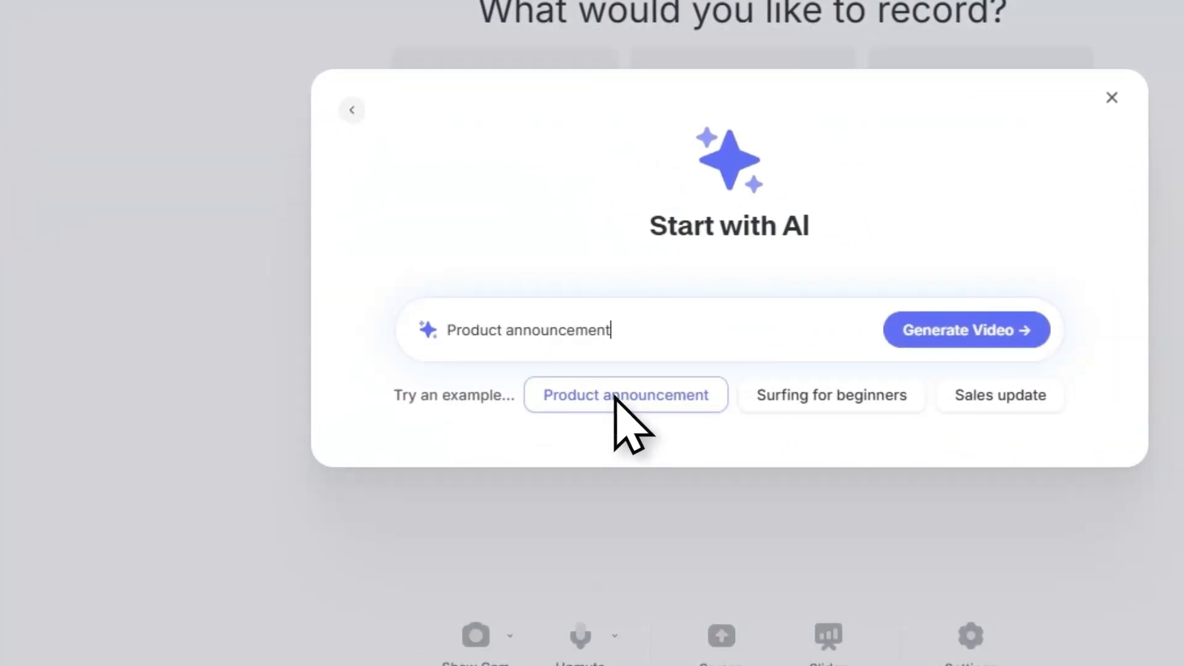
click(967, 339)
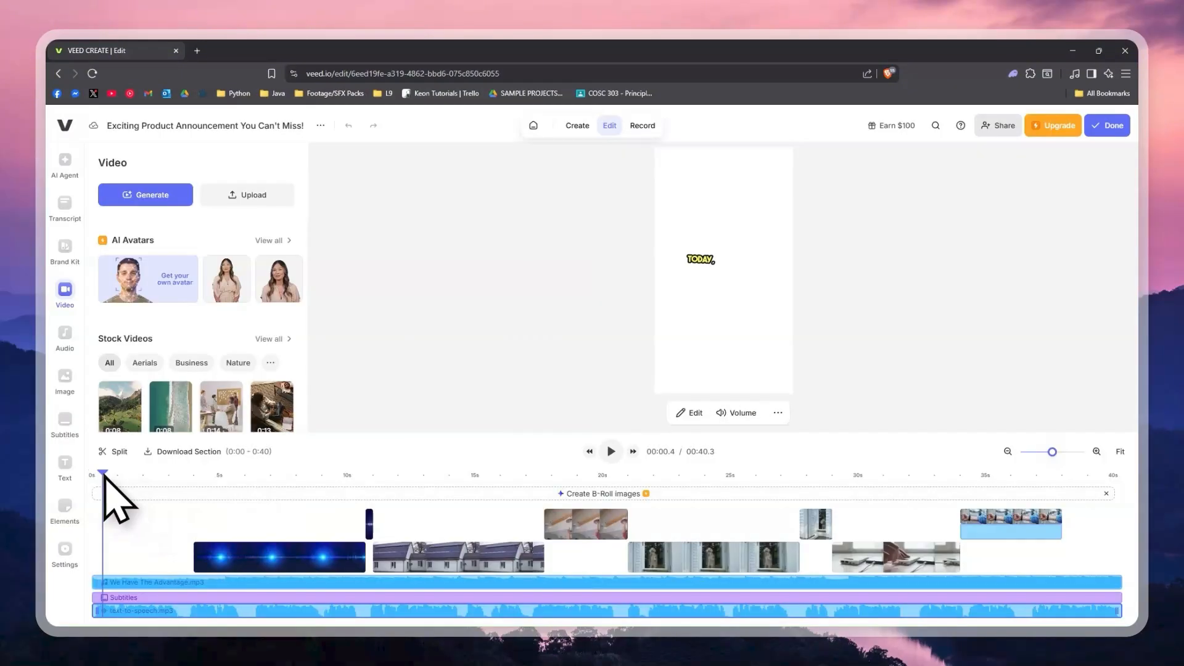
Preview the generated video from its start, check it around the 20 s mark, and return the playhead to the beginning.
mouse_move(106, 473)
mouse_down()
mouse_move(745, 497)
mouse_move(191, 491)
mouse_move(719, 506)
mouse_move(347, 506)
mouse_move(101, 493)
mouse_up()
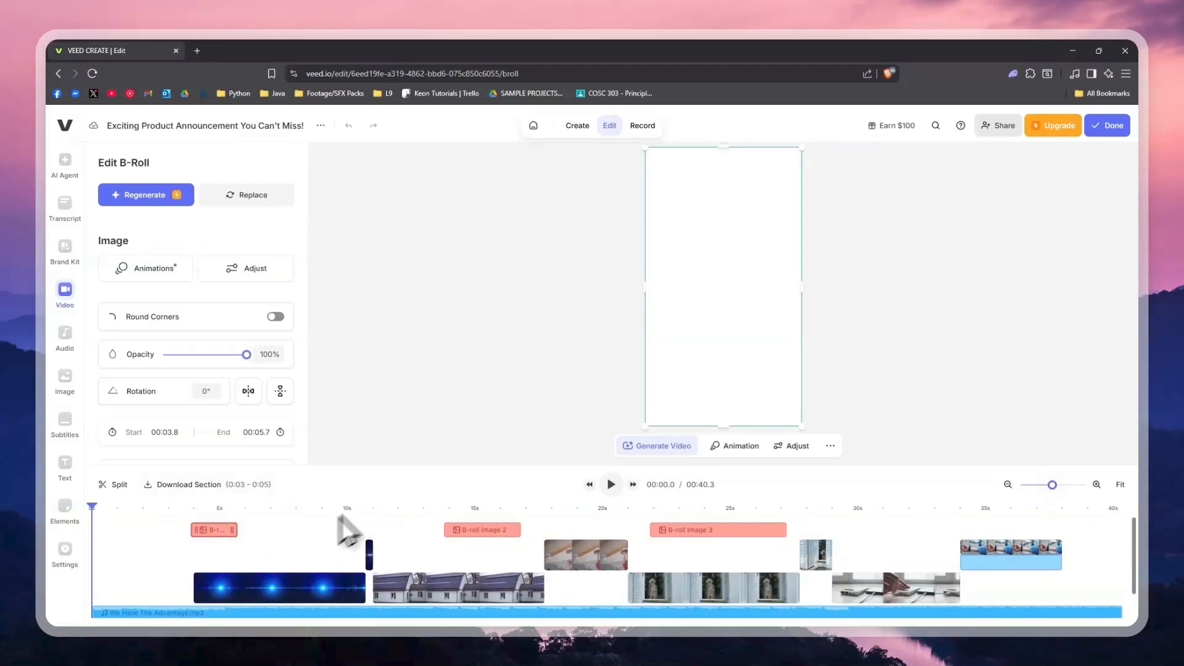
scroll(264, 528, down, 2)
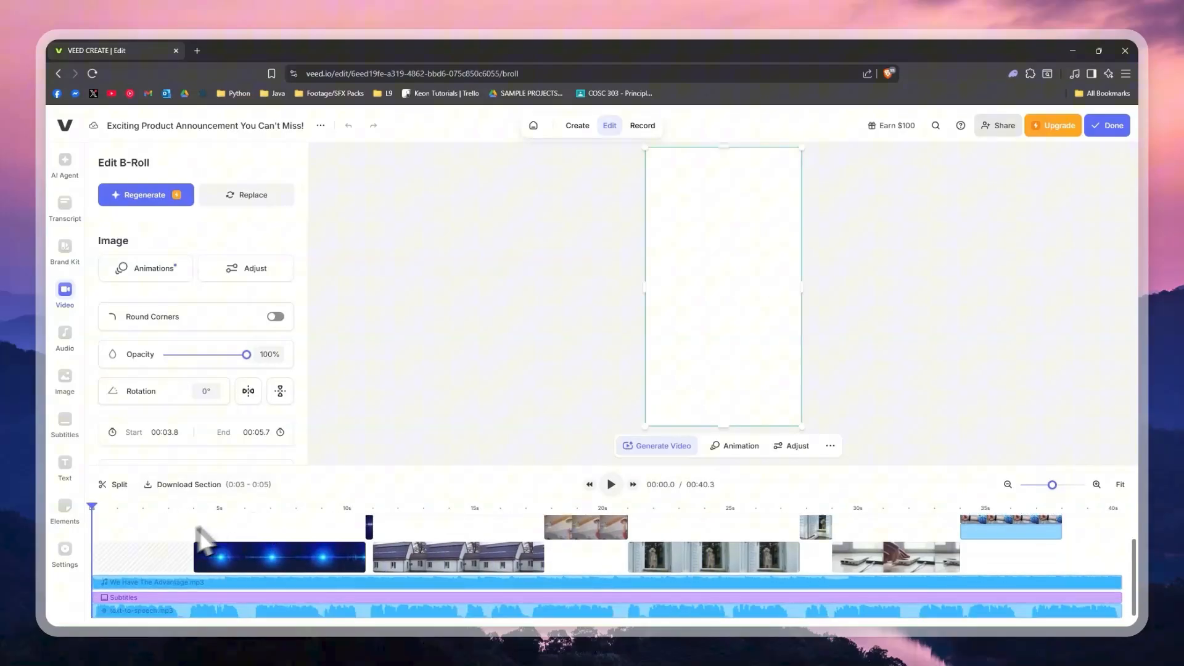
key(space)
click(269, 555)
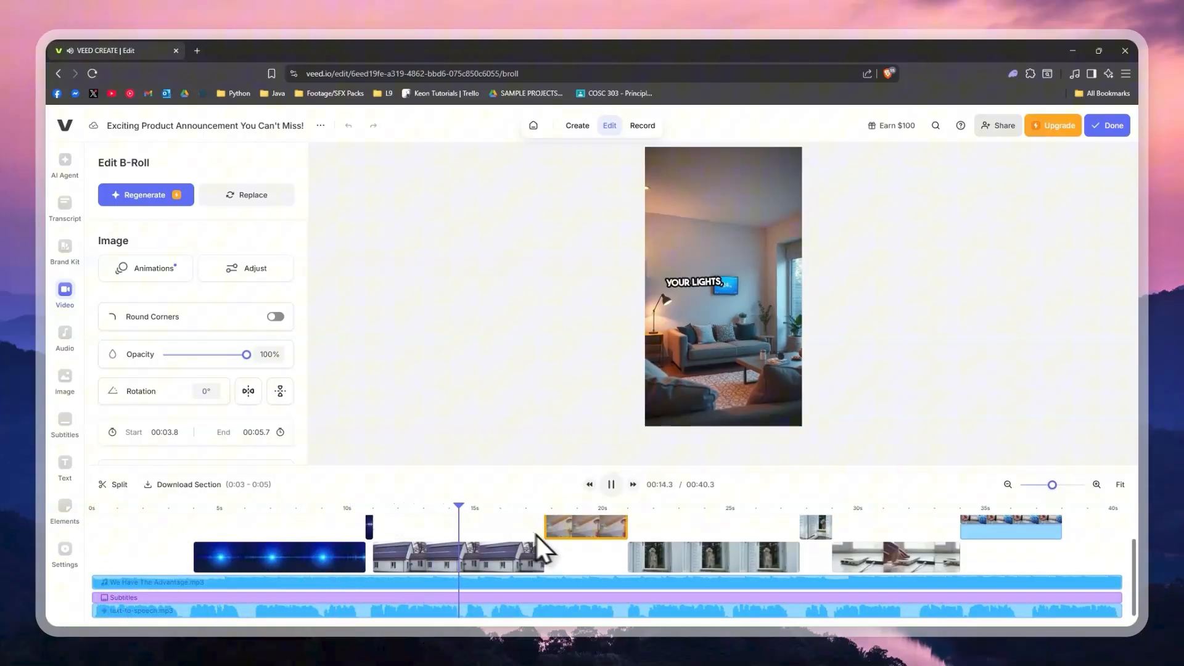
click(604, 510)
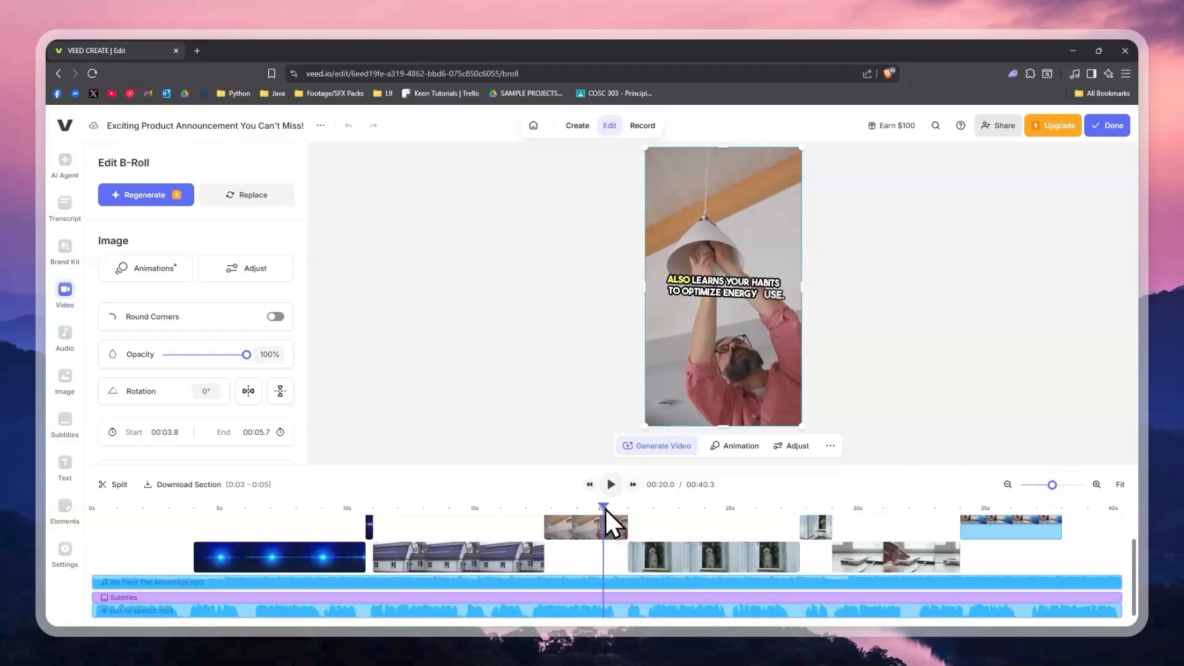
drag(606, 510, 301, 500)
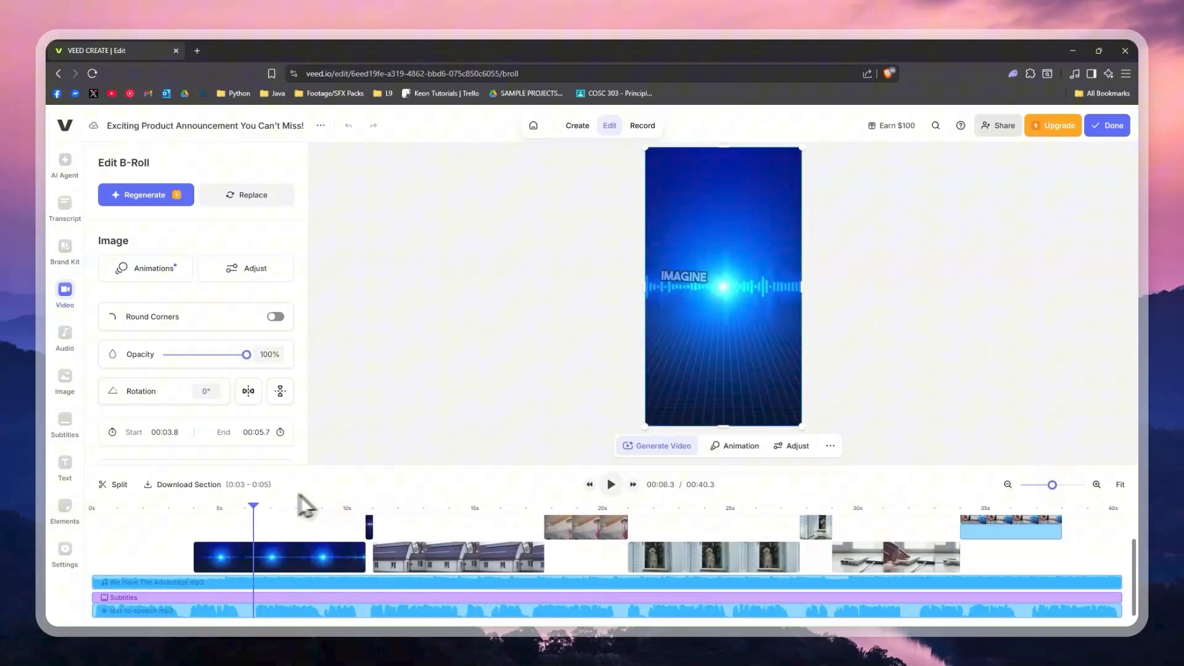
click(86, 507)
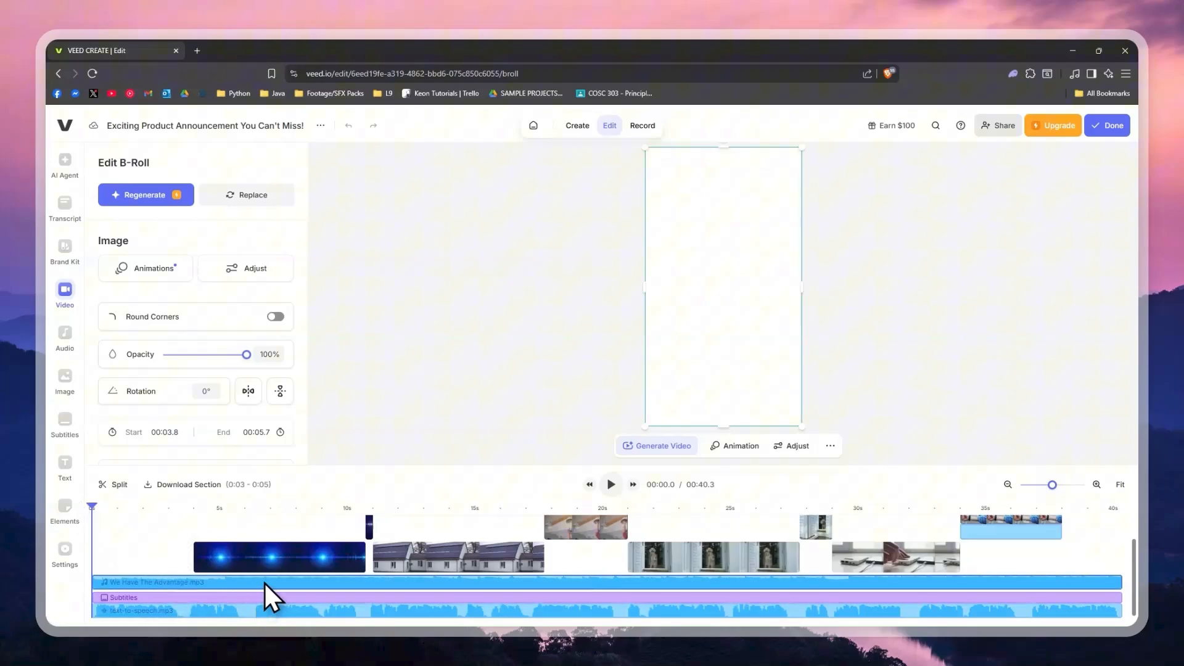
Look through the stock music and sound effects available for the generated video.
click(67, 339)
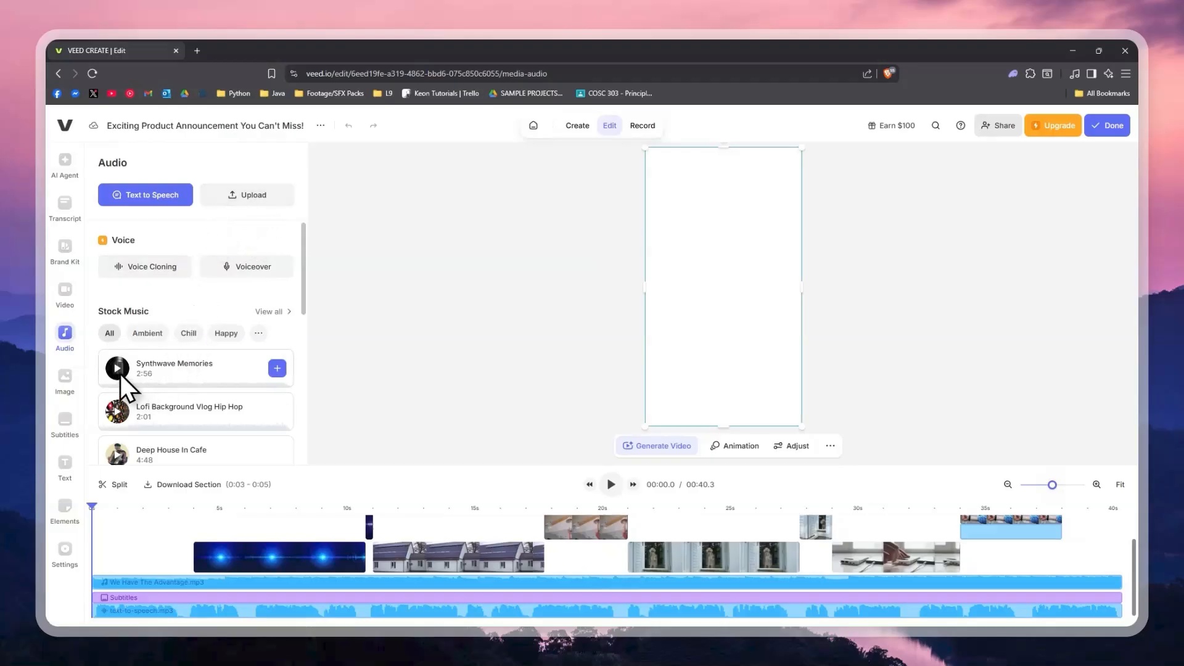
scroll(209, 309, down, 1)
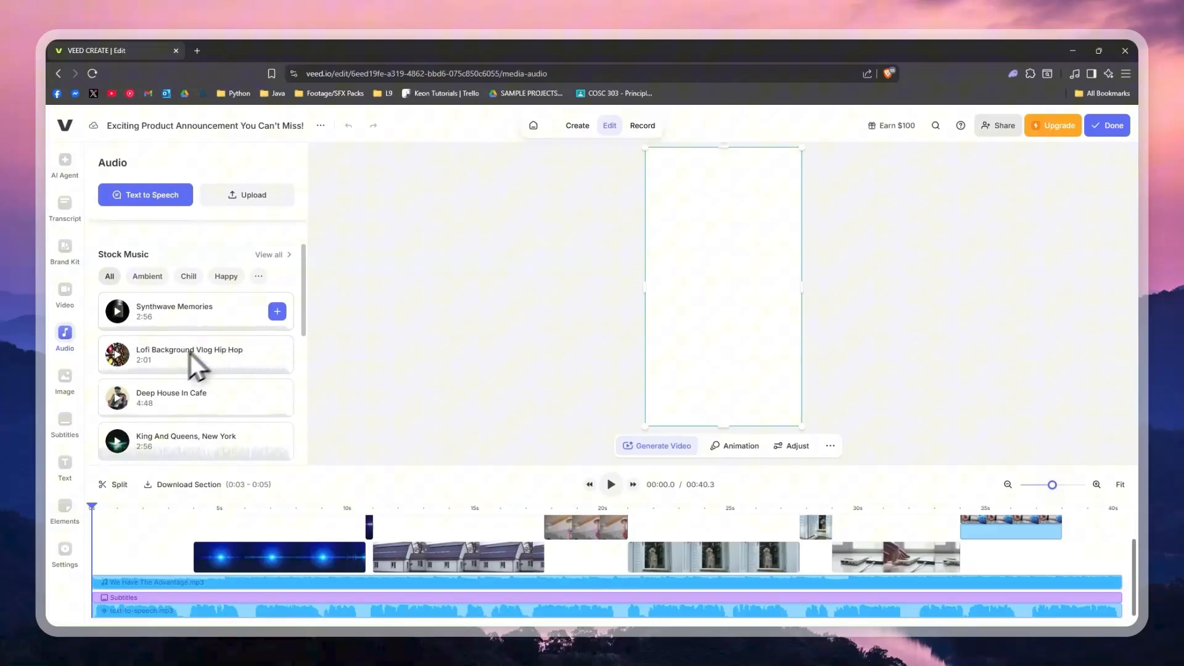
scroll(159, 315, down, 2)
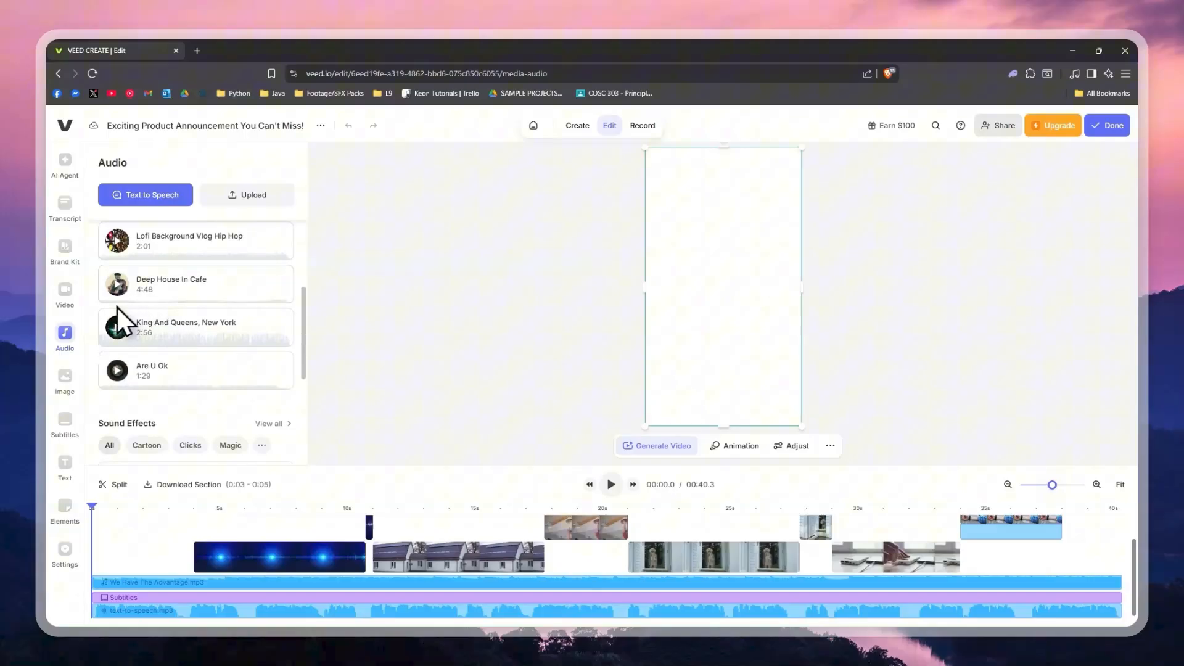
scroll(175, 331, up, 2)
scroll(164, 332, down, 3)
scroll(182, 357, up, 4)
scroll(201, 353, down, 4)
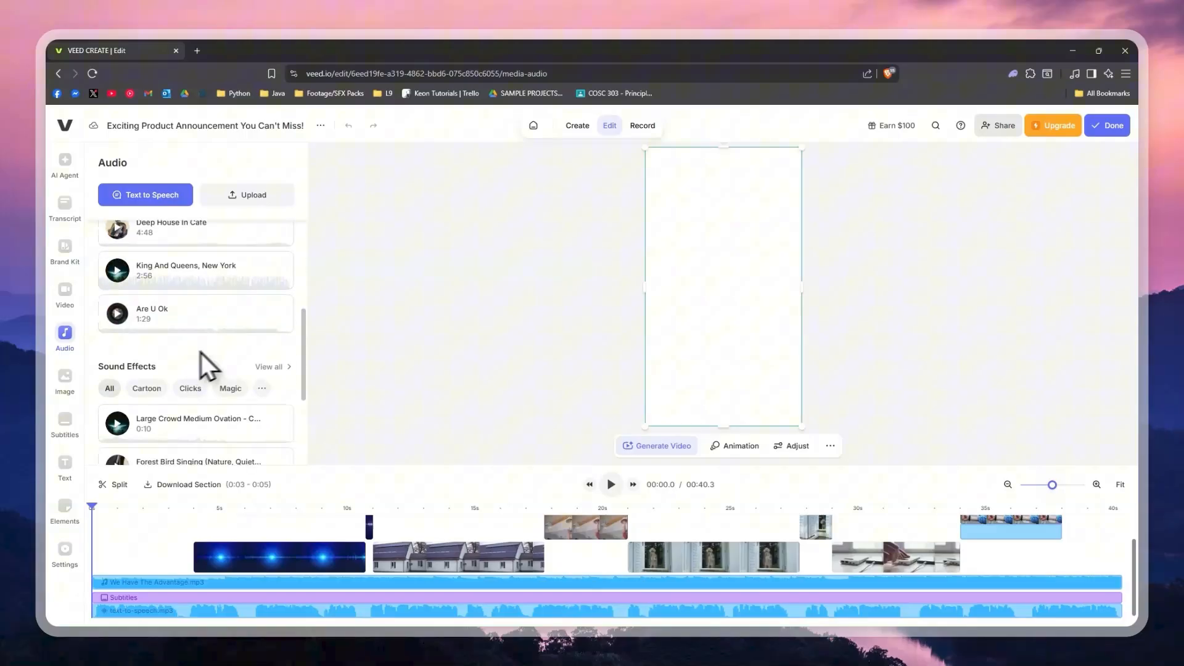
scroll(190, 368, up, 1)
scroll(151, 374, down, 2)
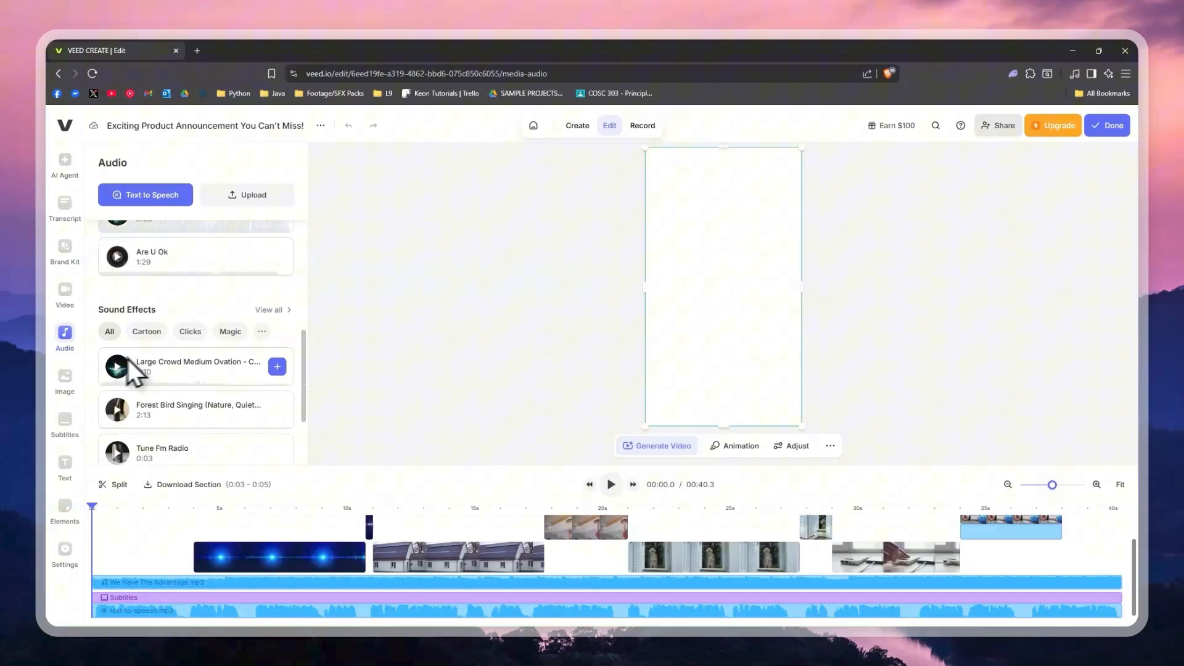
scroll(127, 361, down, 1)
Open the subtitle track of the generated video and browse the available subtitle styles.
click(162, 597)
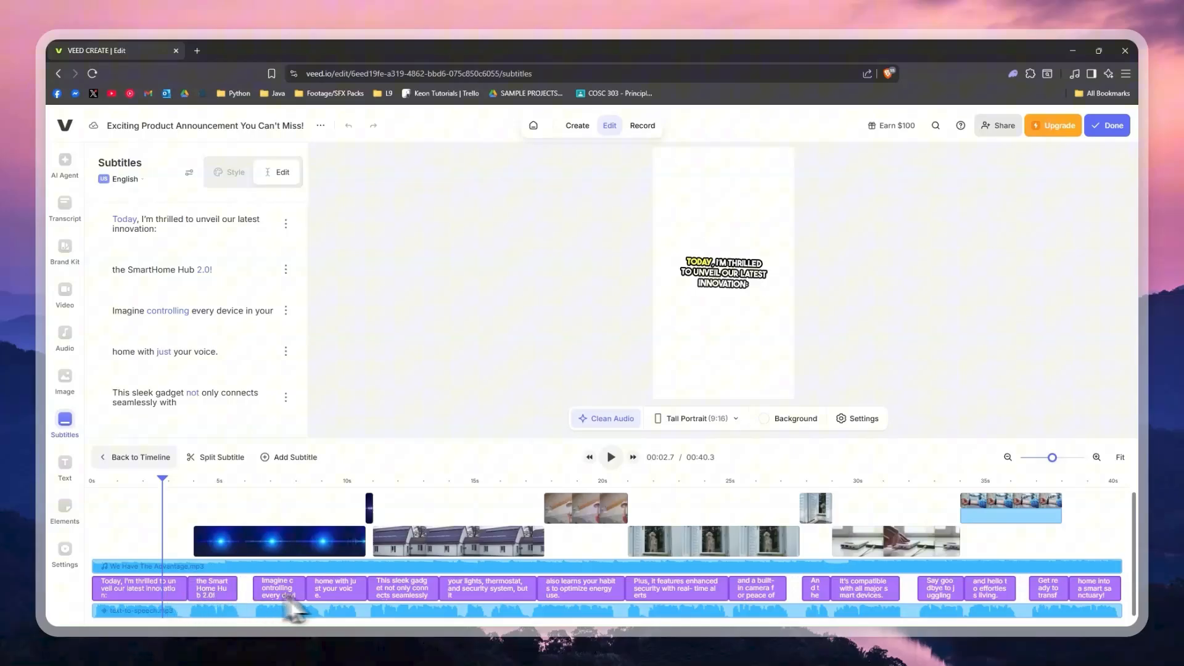
mouse_move(162, 480)
mouse_down()
mouse_move(176, 483)
mouse_move(146, 484)
mouse_up()
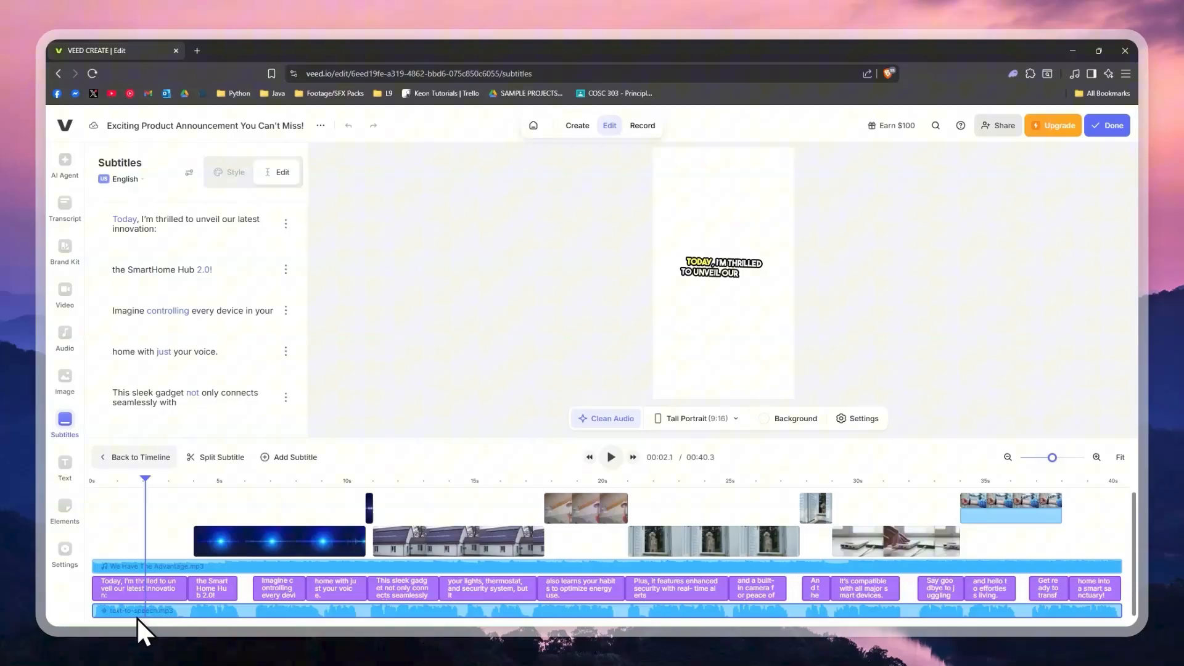
click(238, 175)
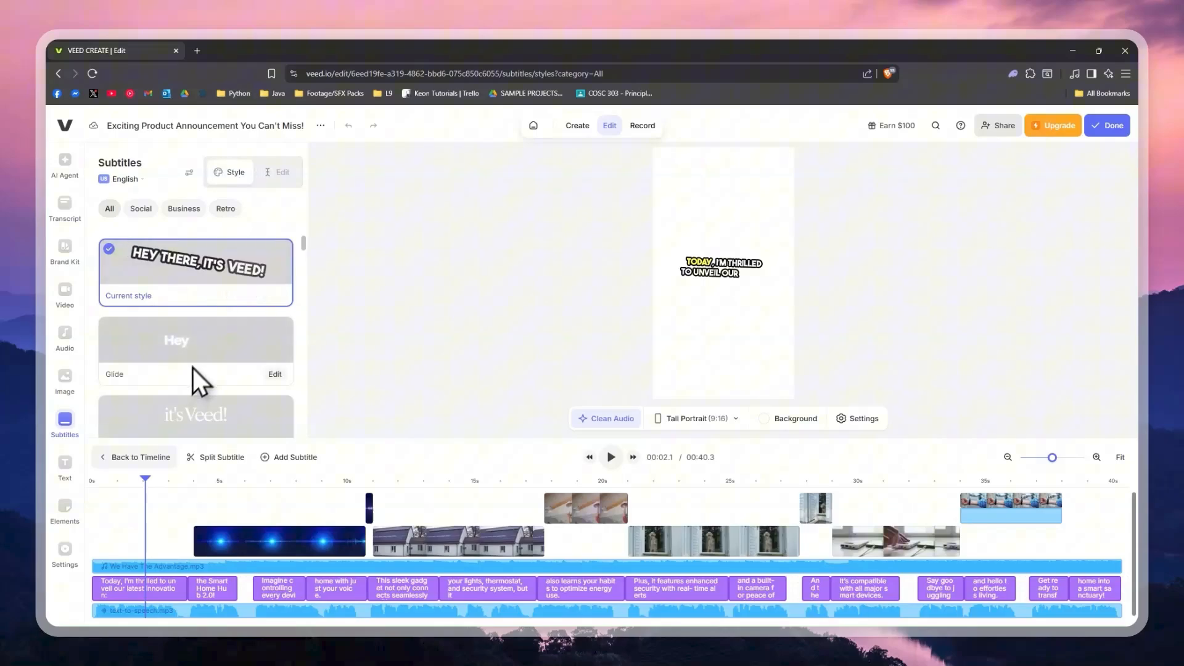
scroll(193, 368, down, 5)
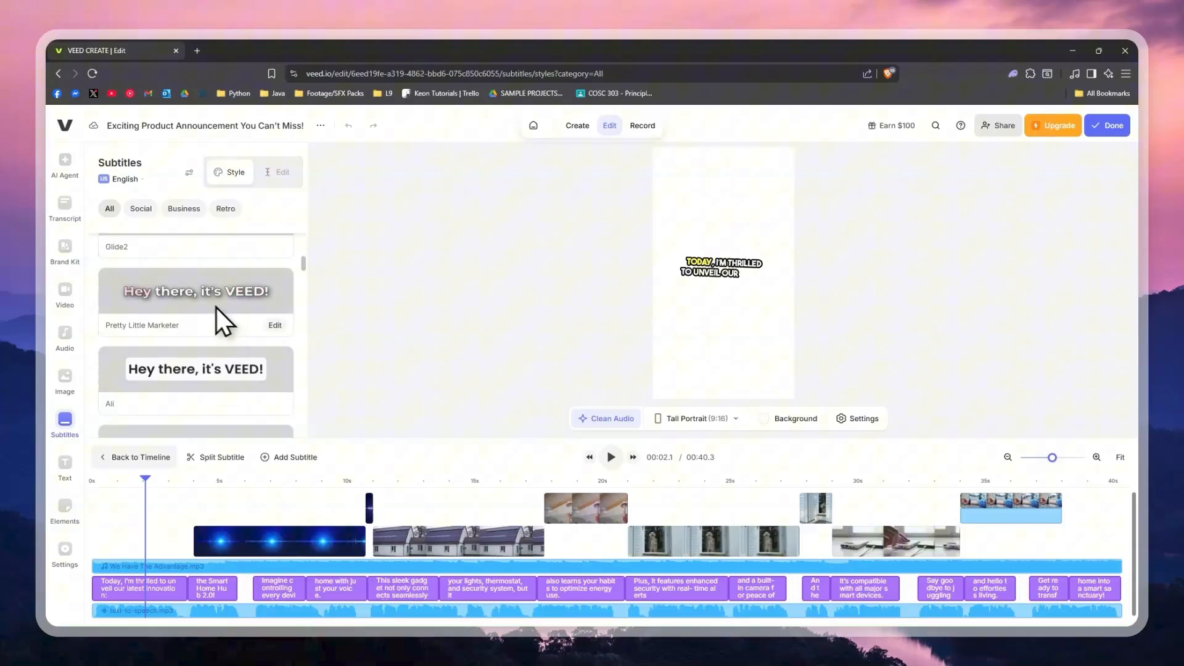
scroll(213, 311, down, 3)
scroll(204, 315, down, 2)
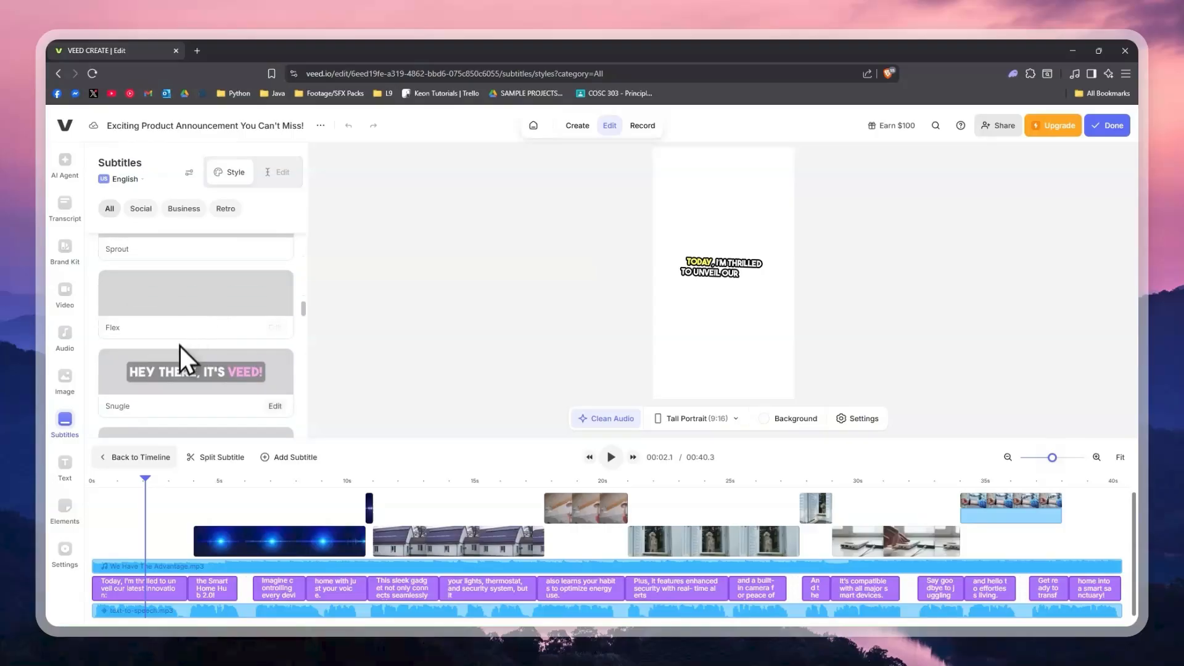
Apply the Flex style to the subtitles and play the video from its start to preview it.
click(241, 302)
drag(146, 480, 98, 486)
key(space)
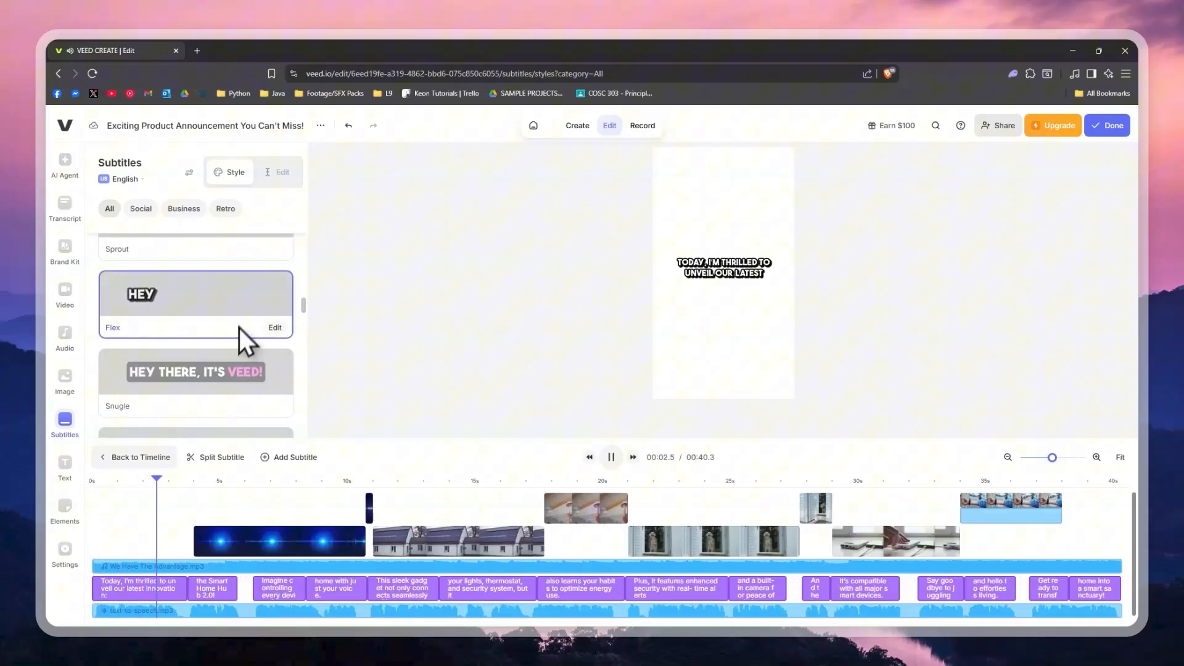
key(space)
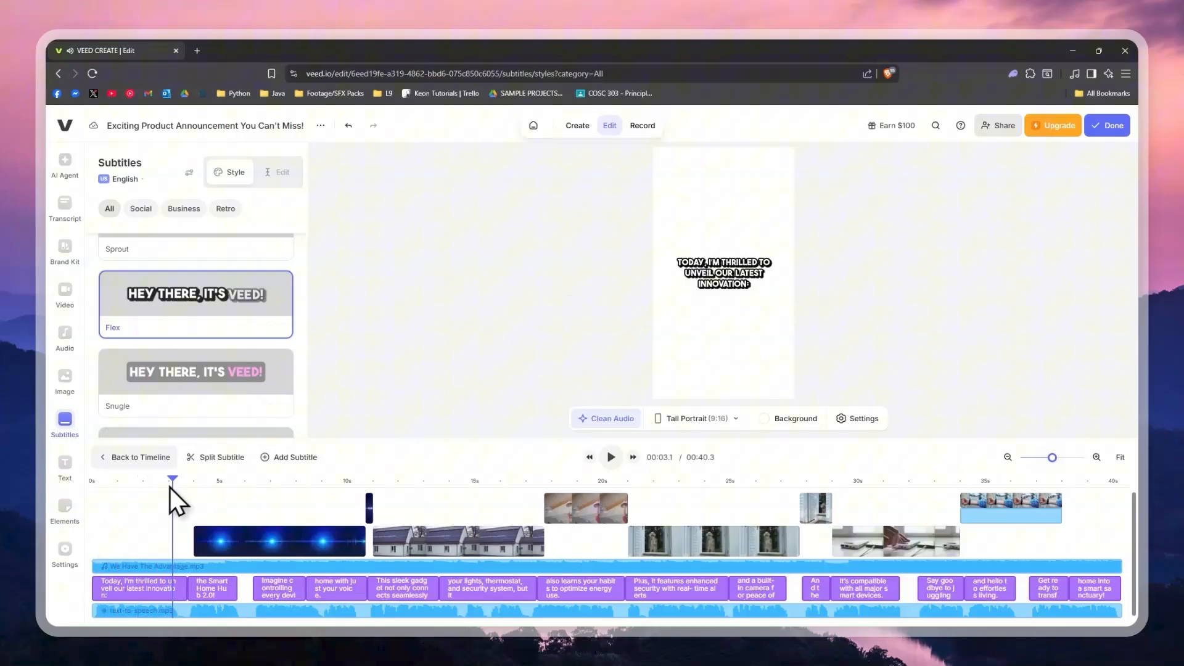
Apply the Snugle style to the subtitles and check it on the opening lines up to about 4.5 s.
drag(173, 479, 129, 478)
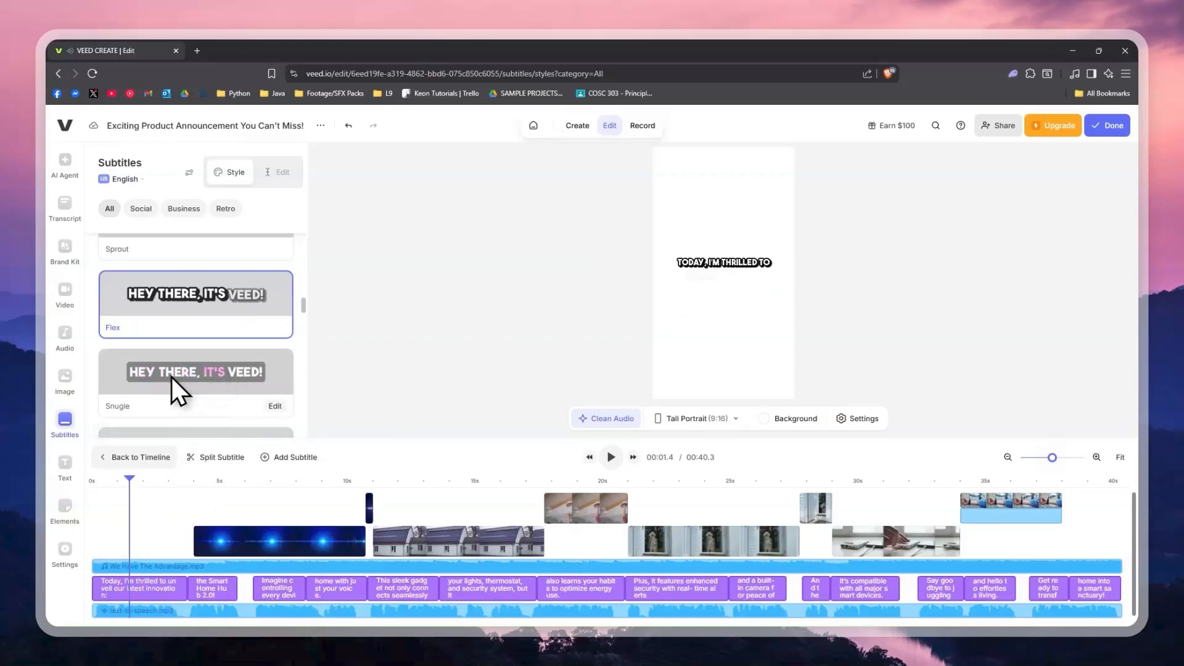
click(198, 381)
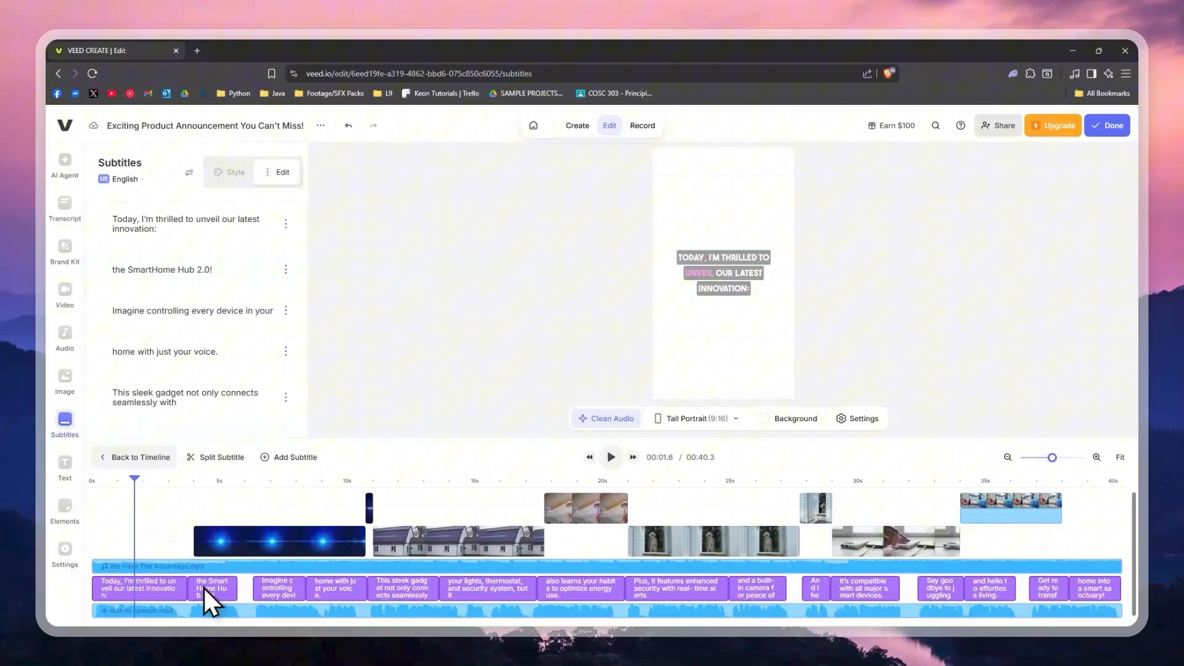
click(213, 590)
key(space)
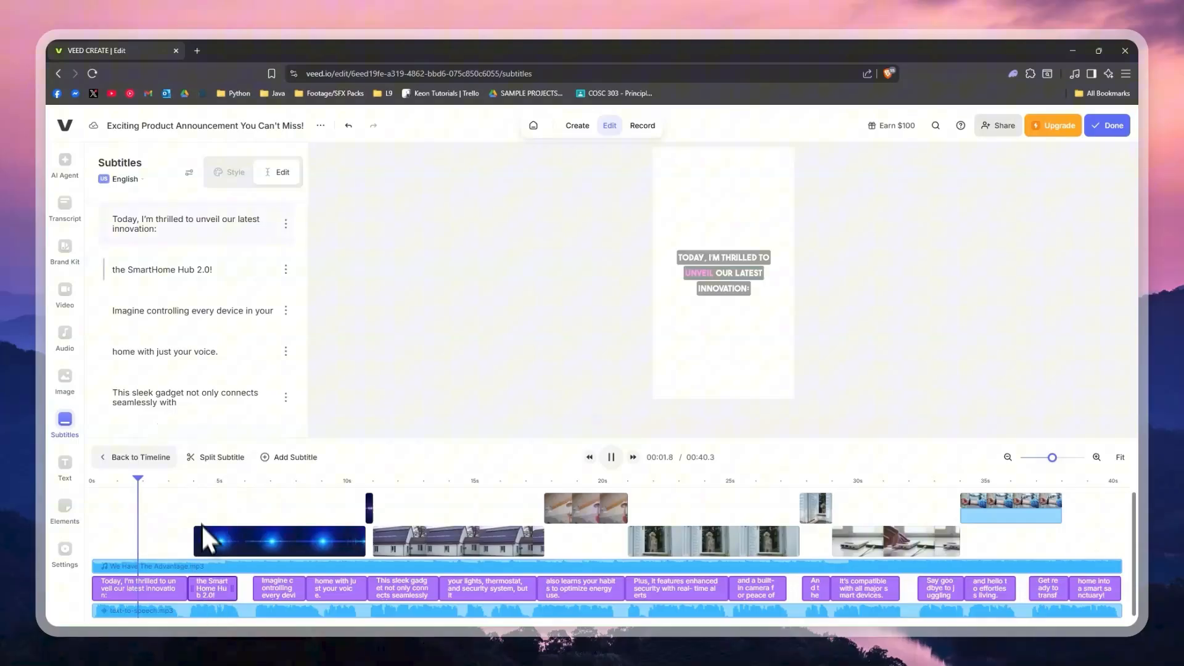
click(160, 481)
drag(162, 483, 206, 479)
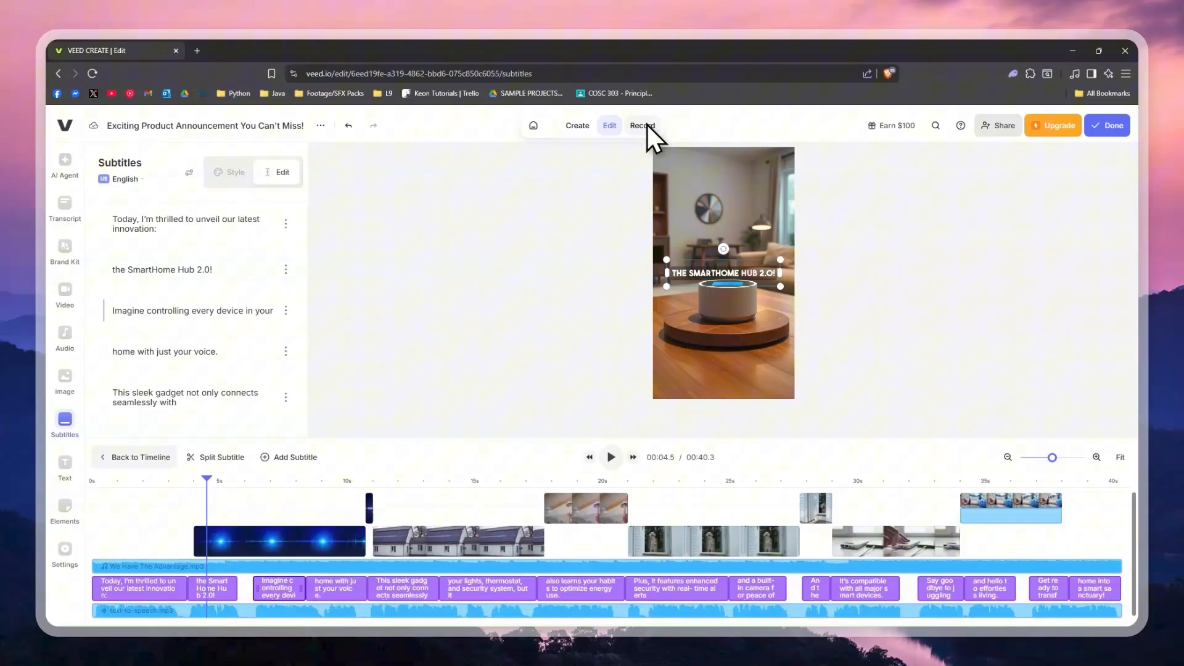
Leave subtitle editing for the audio tools and full timeline, and place the playhead at 1.0 s.
click(247, 269)
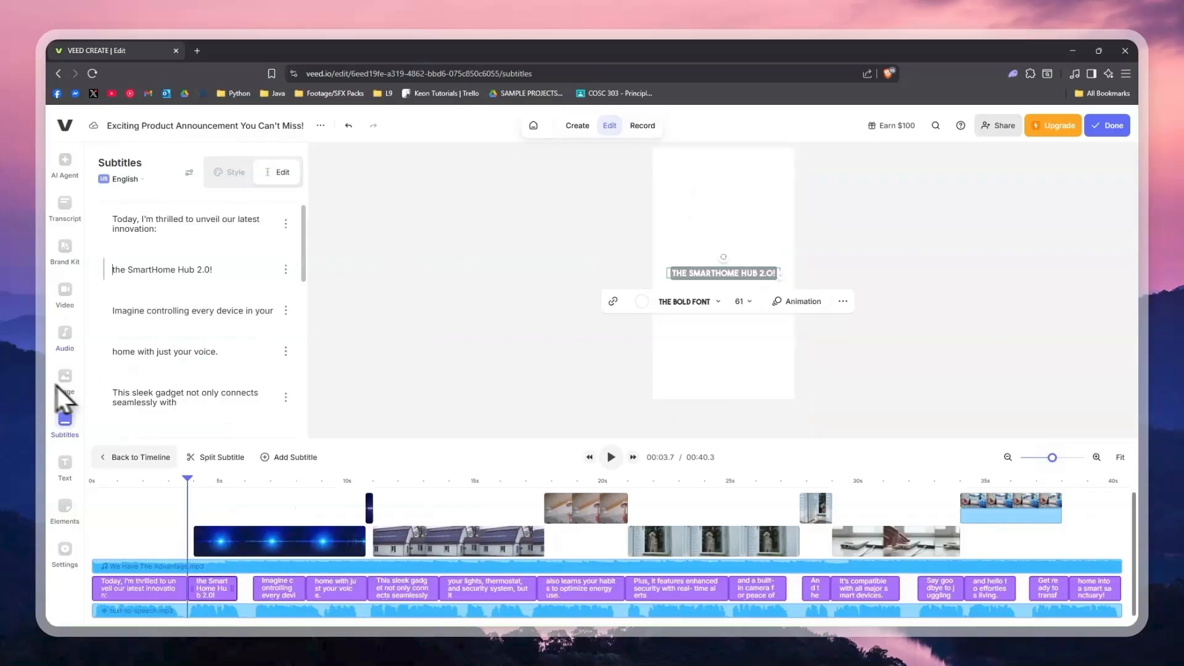
click(66, 337)
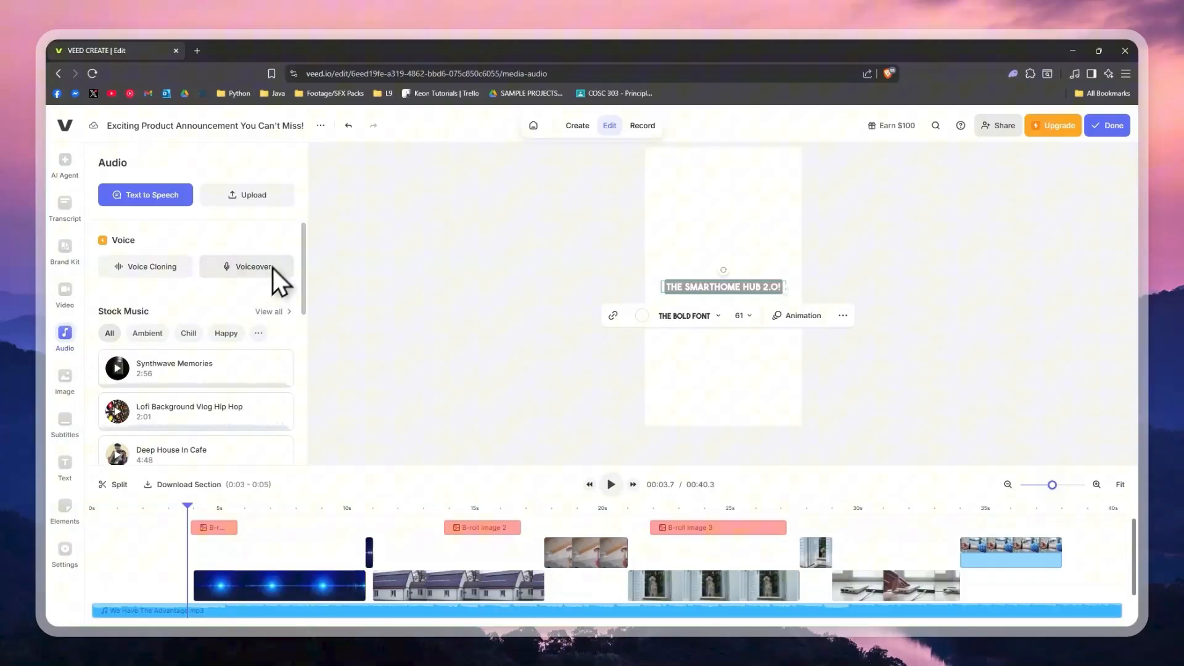
drag(273, 528, 118, 527)
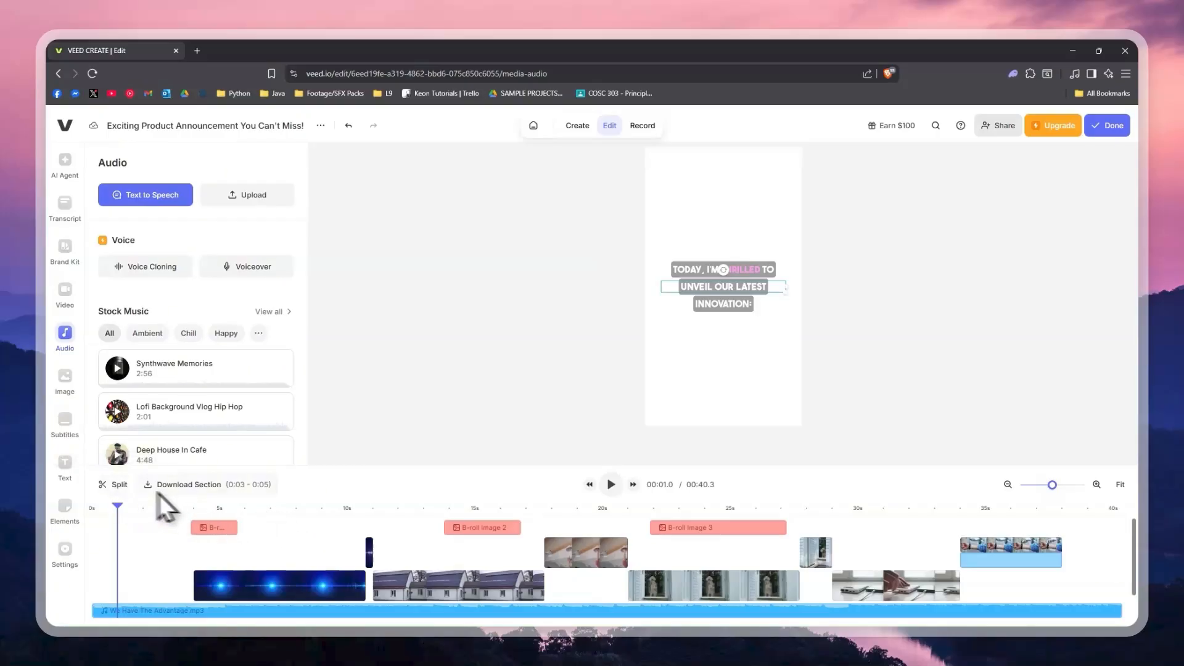
Split the blue sound wave clip at about 7.2 s, and undo the split.
click(285, 513)
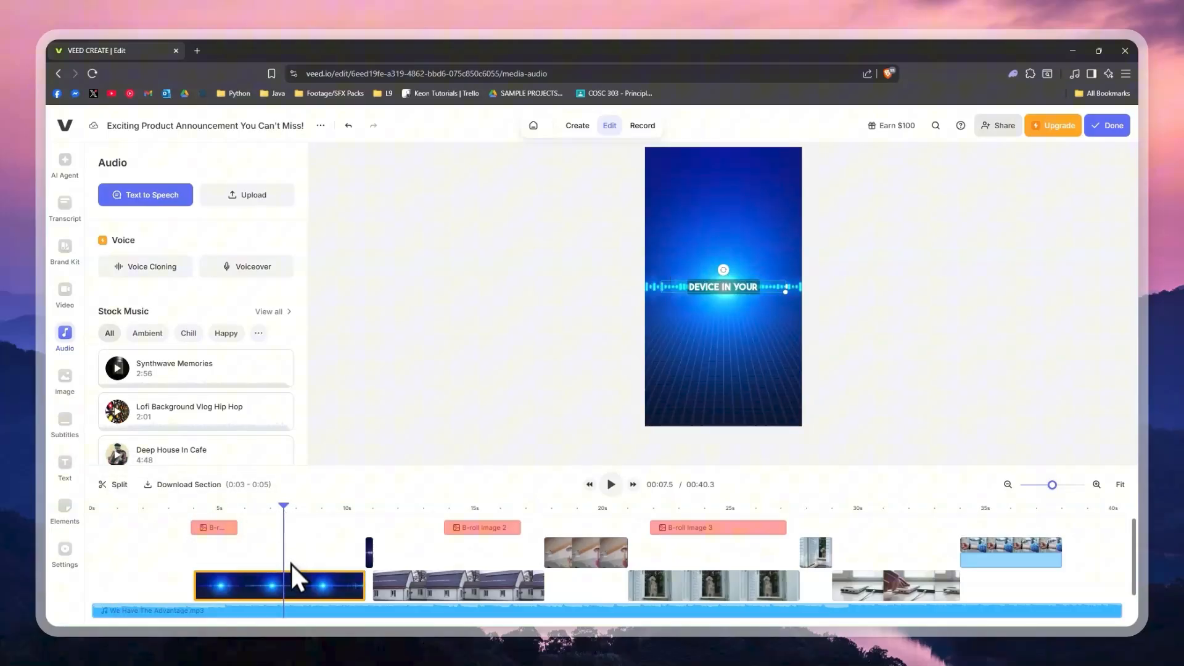
click(284, 583)
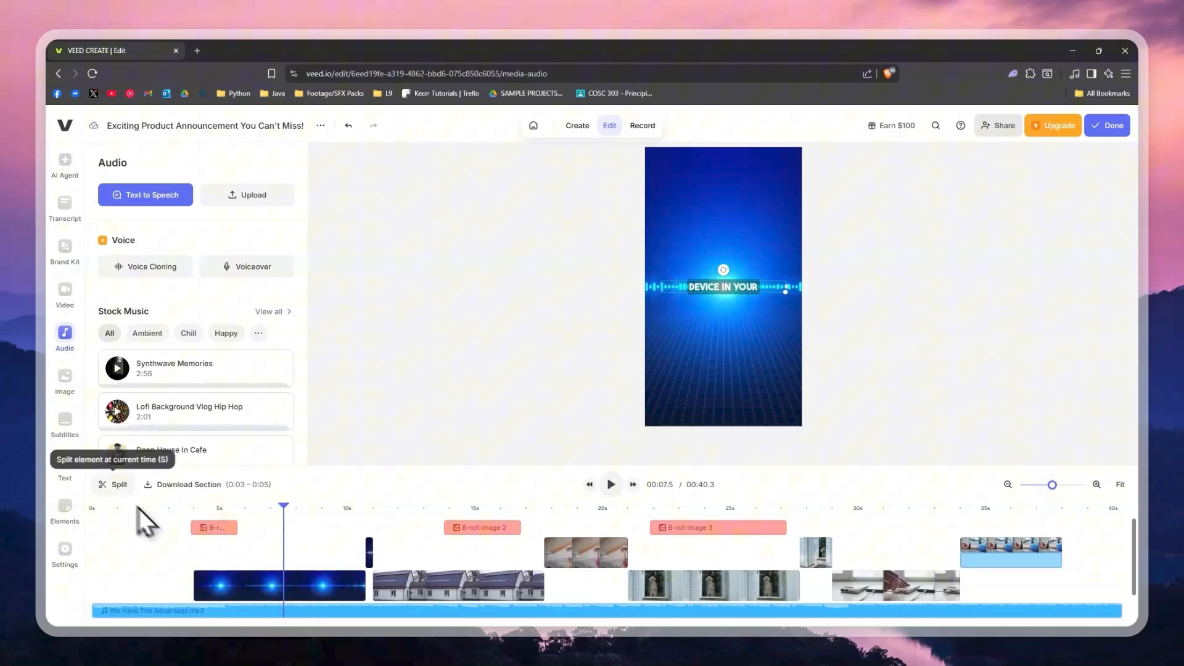
click(282, 515)
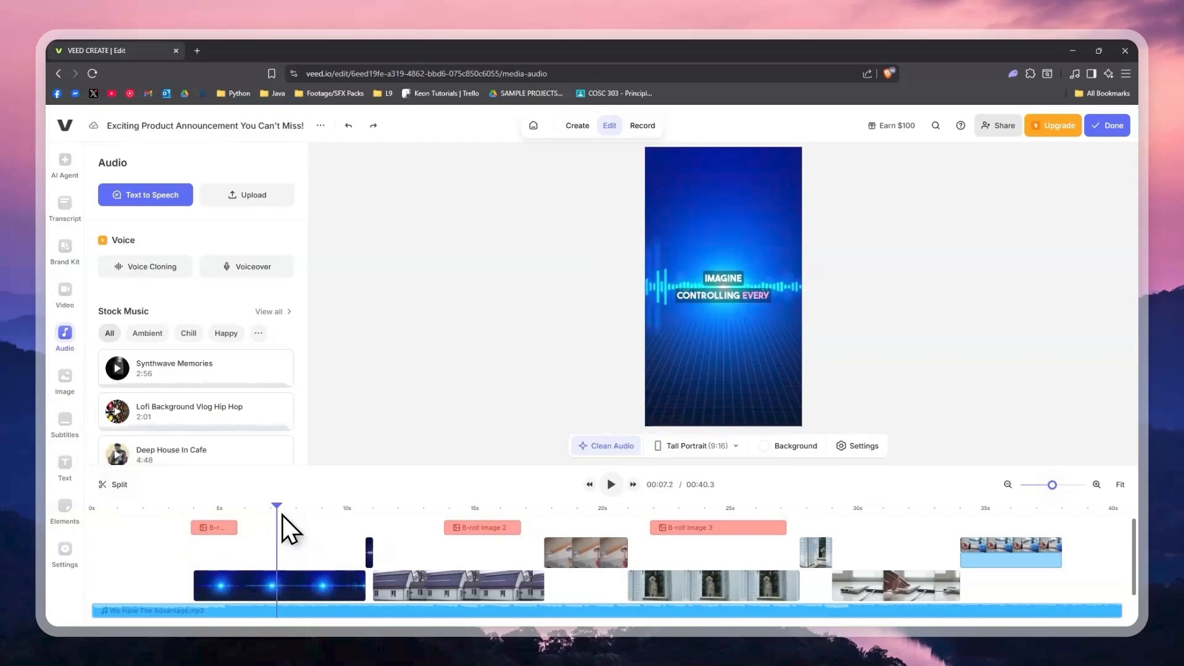
click(324, 587)
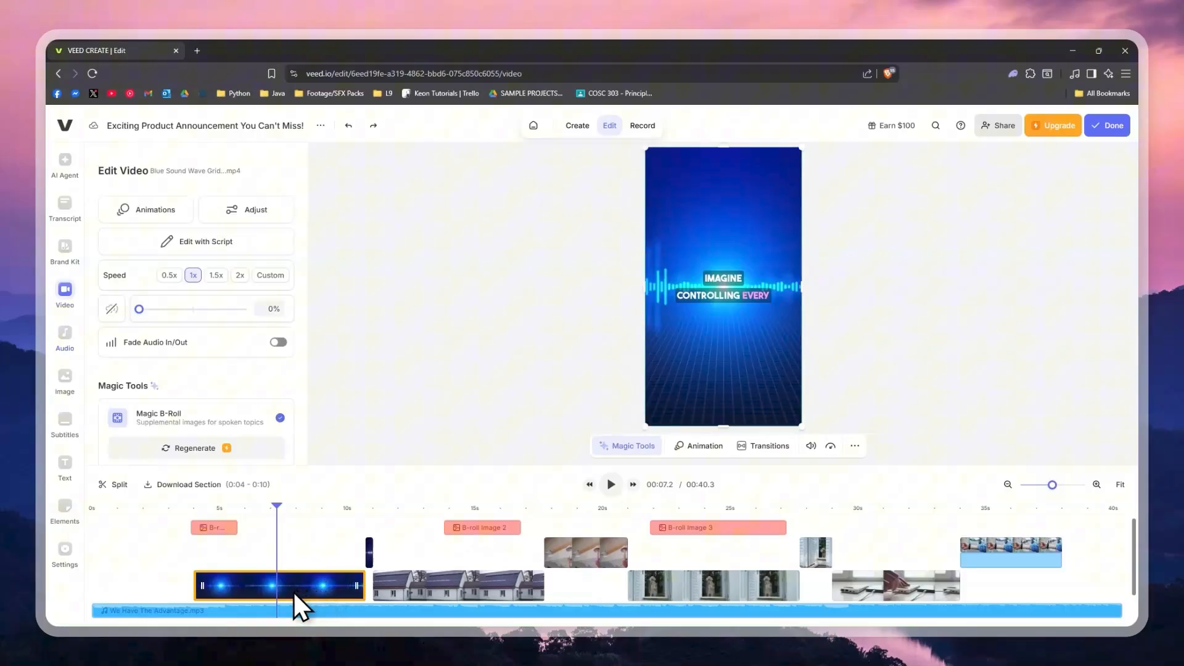
key(s)
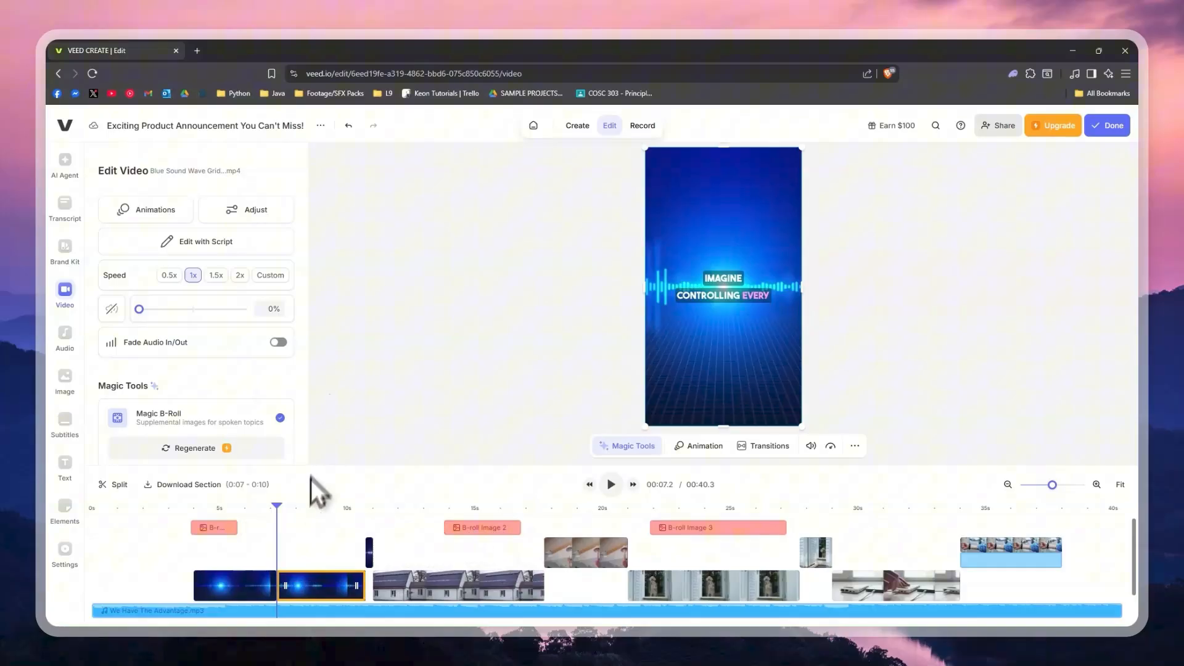
key(ctrl+z)
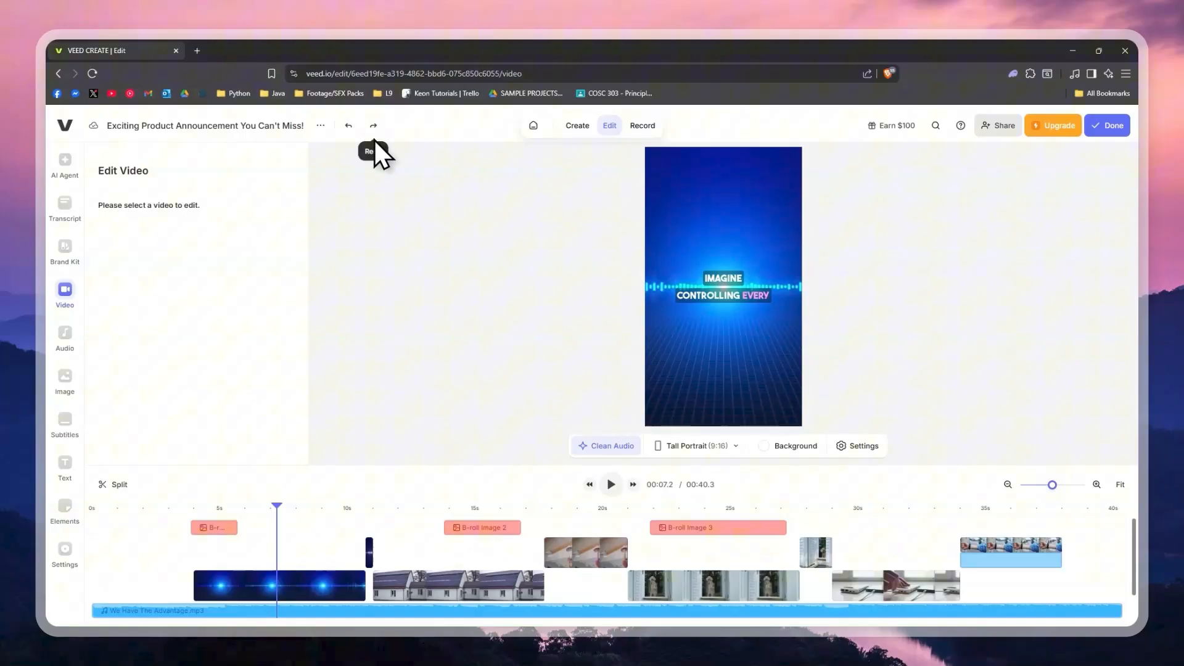
Set the project background to black (#000000) and check it behind the opening subtitle.
click(610, 544)
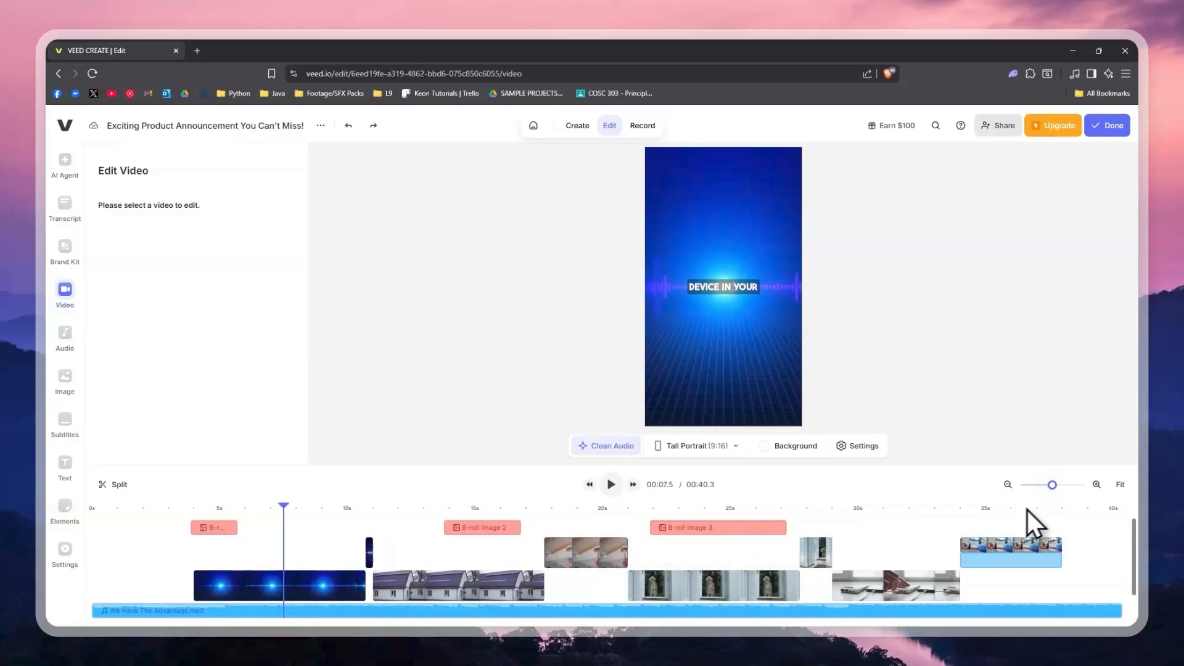
click(1043, 485)
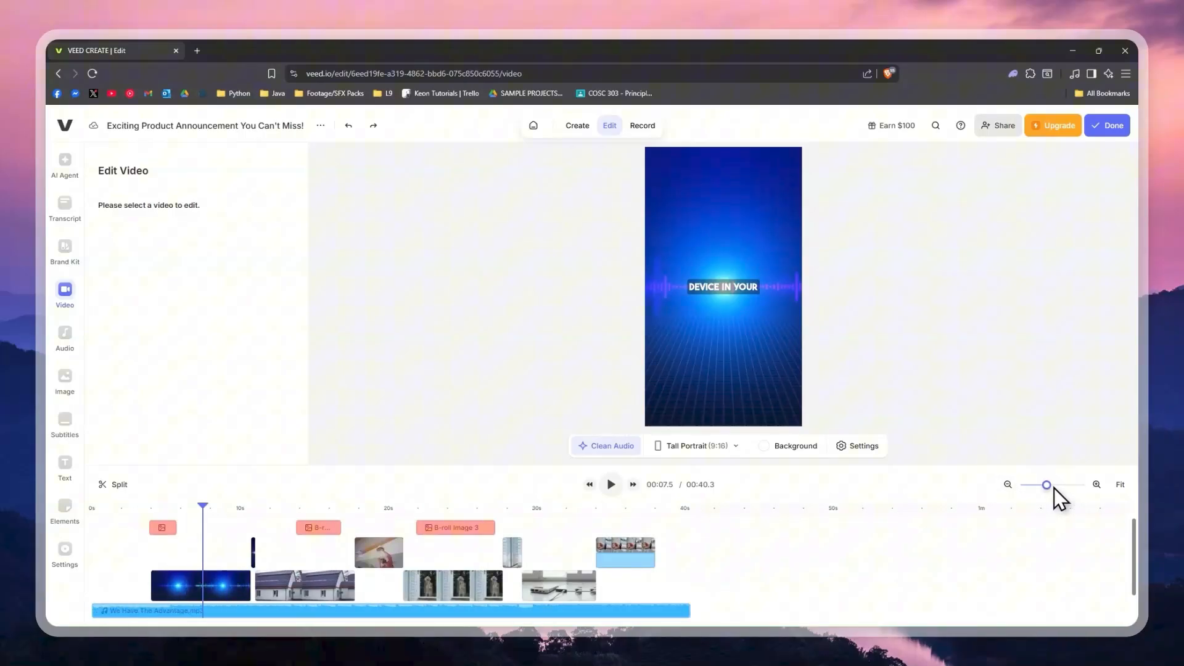
drag(1044, 488, 1048, 487)
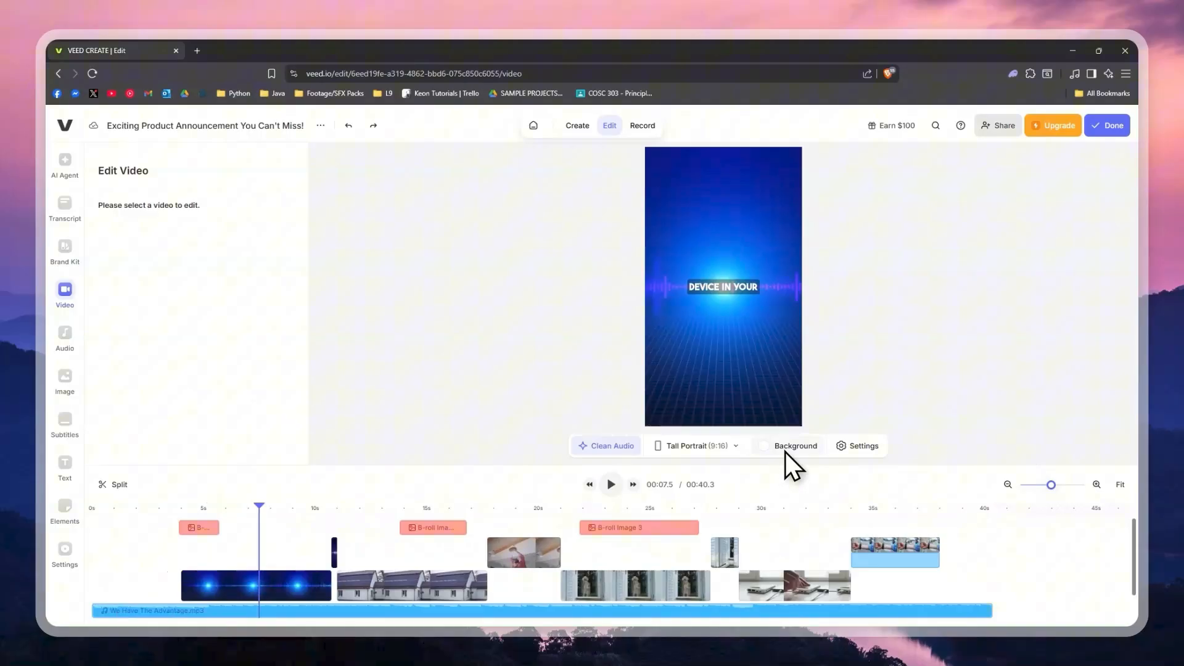
click(786, 452)
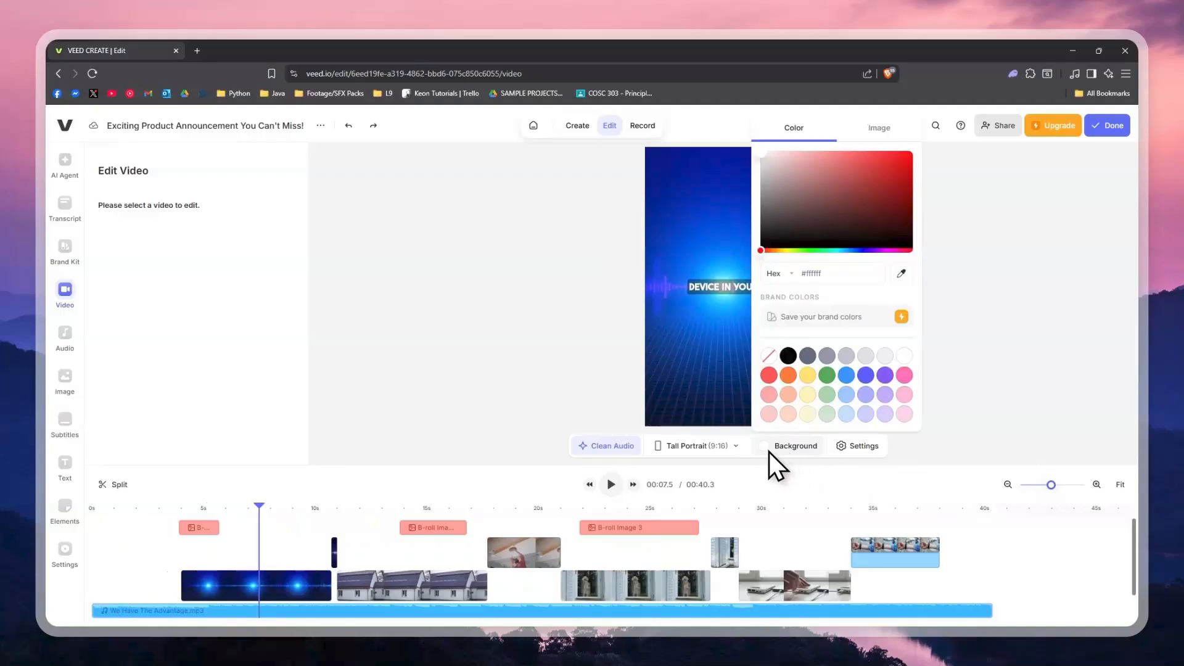
click(789, 356)
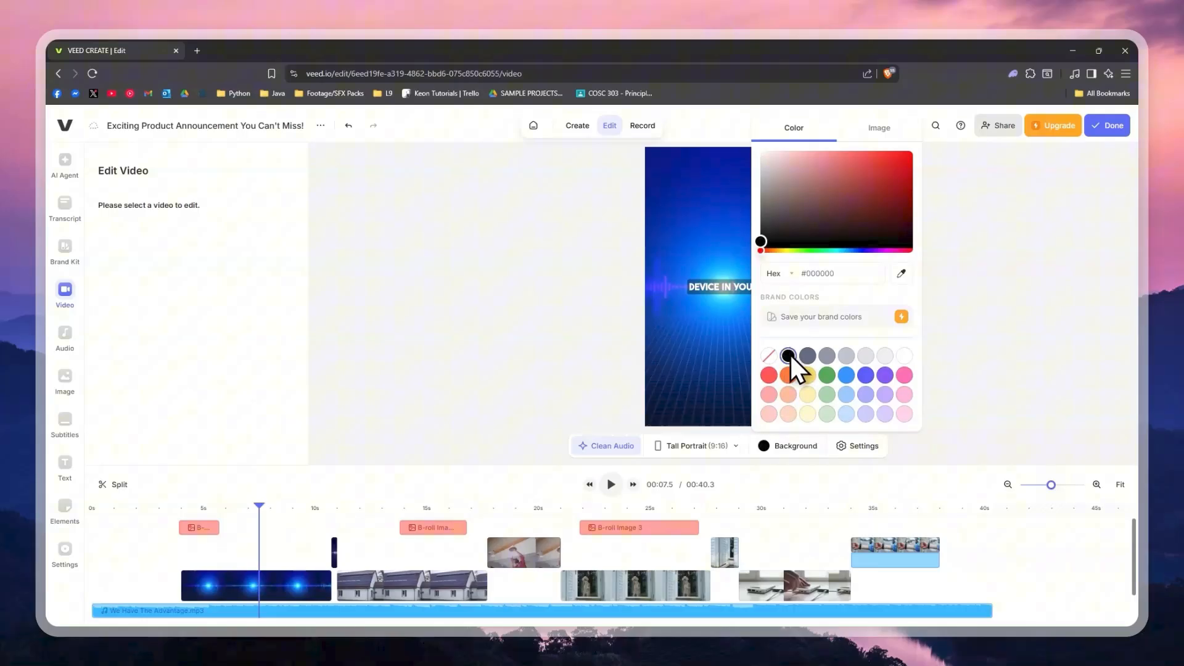
click(150, 522)
click(148, 518)
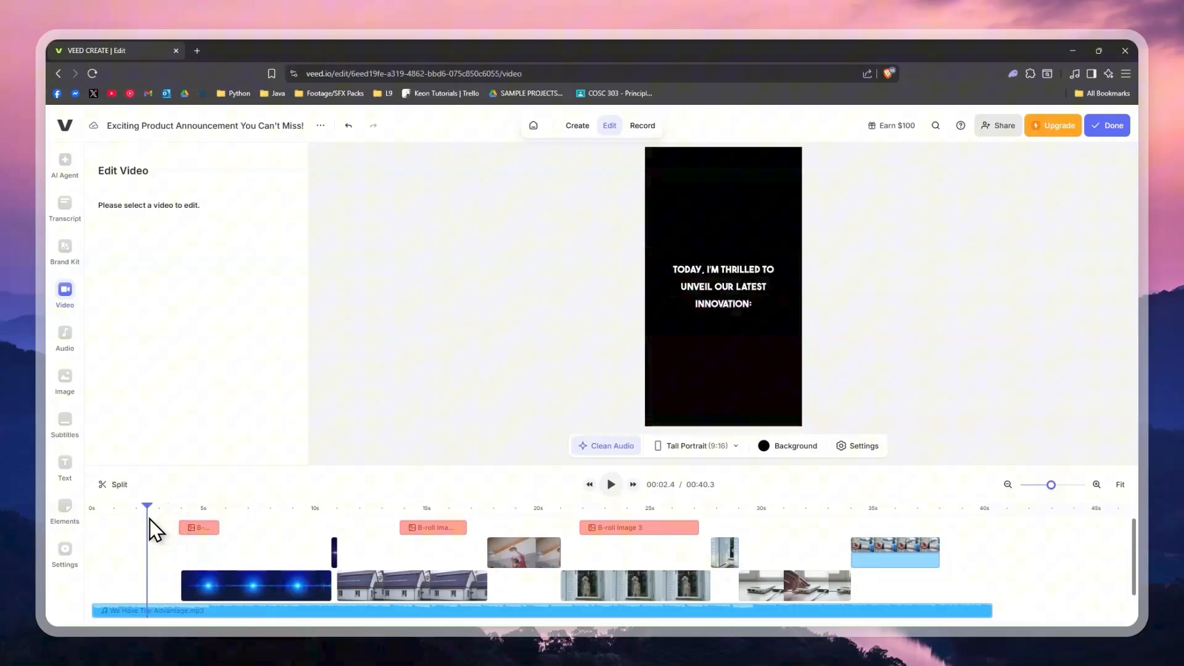
drag(148, 519, 155, 522)
Change the project background to slate gray (#5d647b) after comparing nearby shades, and check it near the video's start.
click(765, 448)
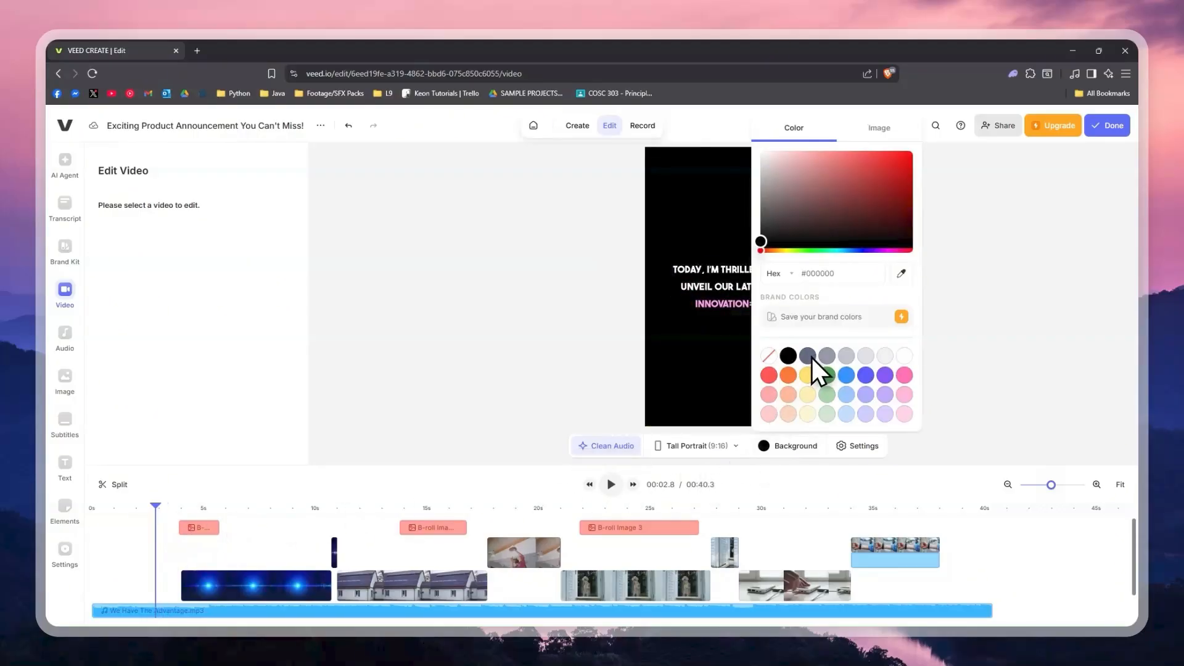
click(807, 357)
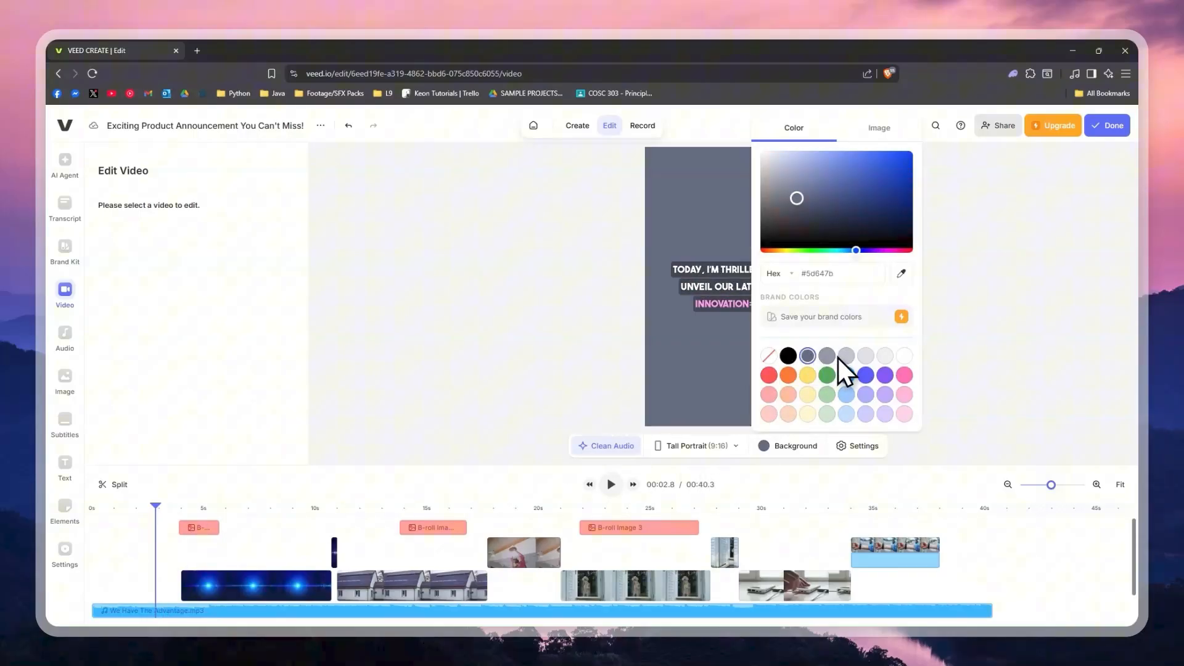
click(828, 357)
click(808, 358)
click(790, 357)
click(811, 357)
click(787, 449)
drag(469, 516, 366, 520)
drag(212, 518, 129, 525)
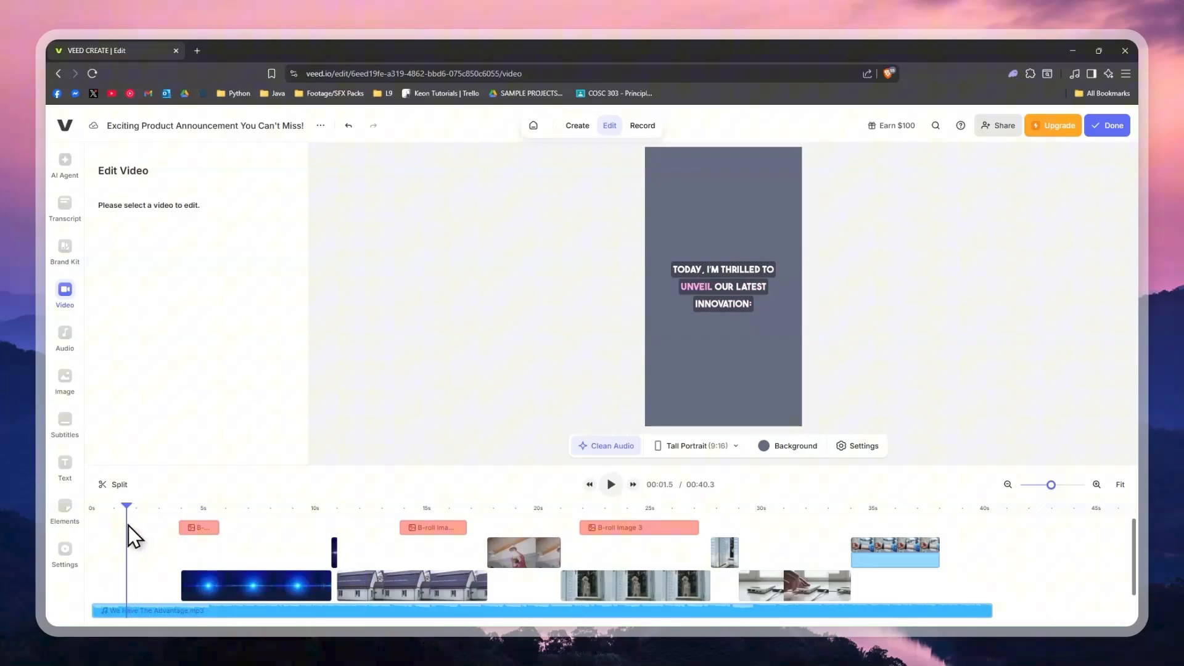
Look through the size presets for social platforms while keeping the video at Tall Portrait (9:16).
click(716, 447)
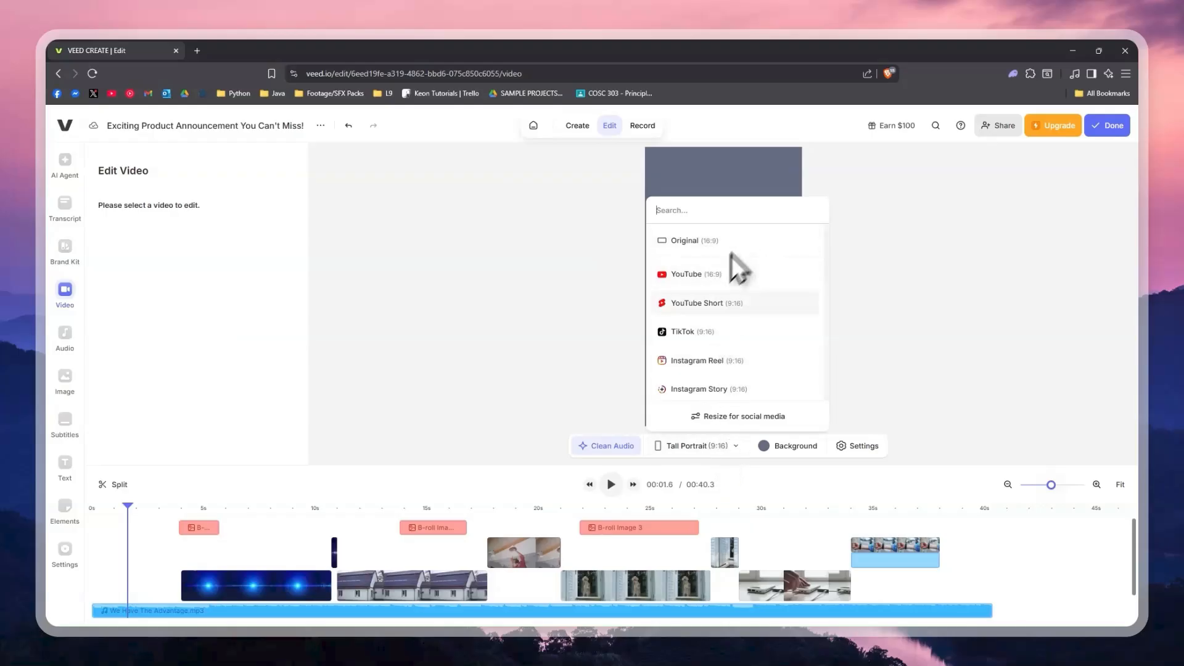
click(717, 444)
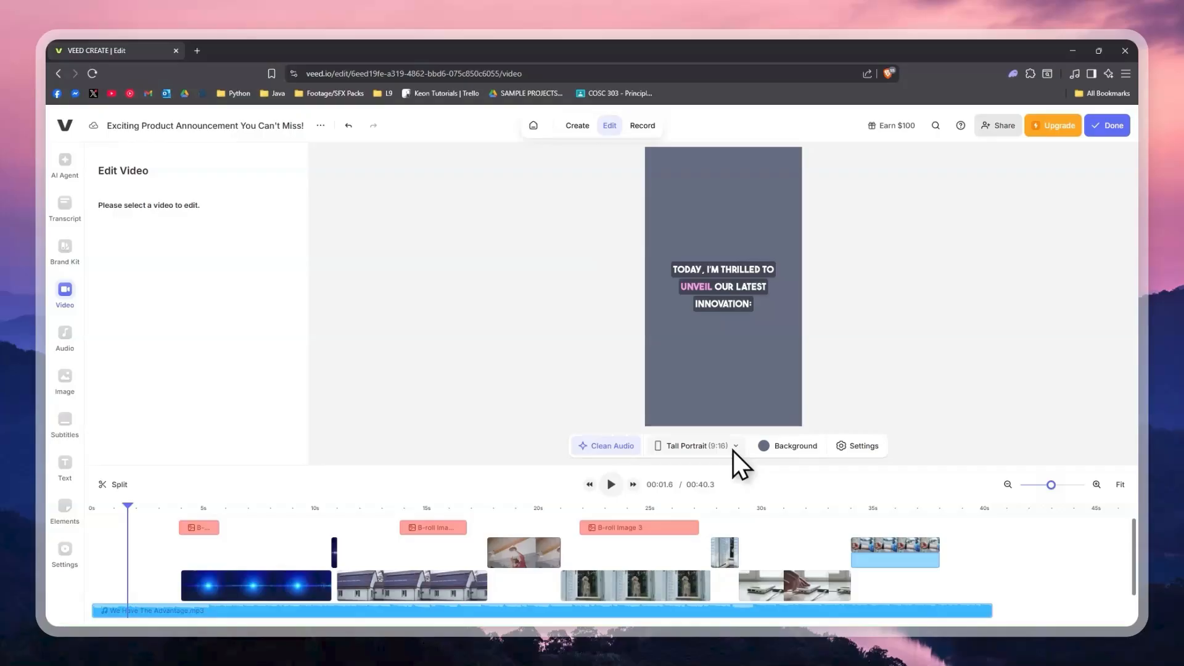
click(733, 450)
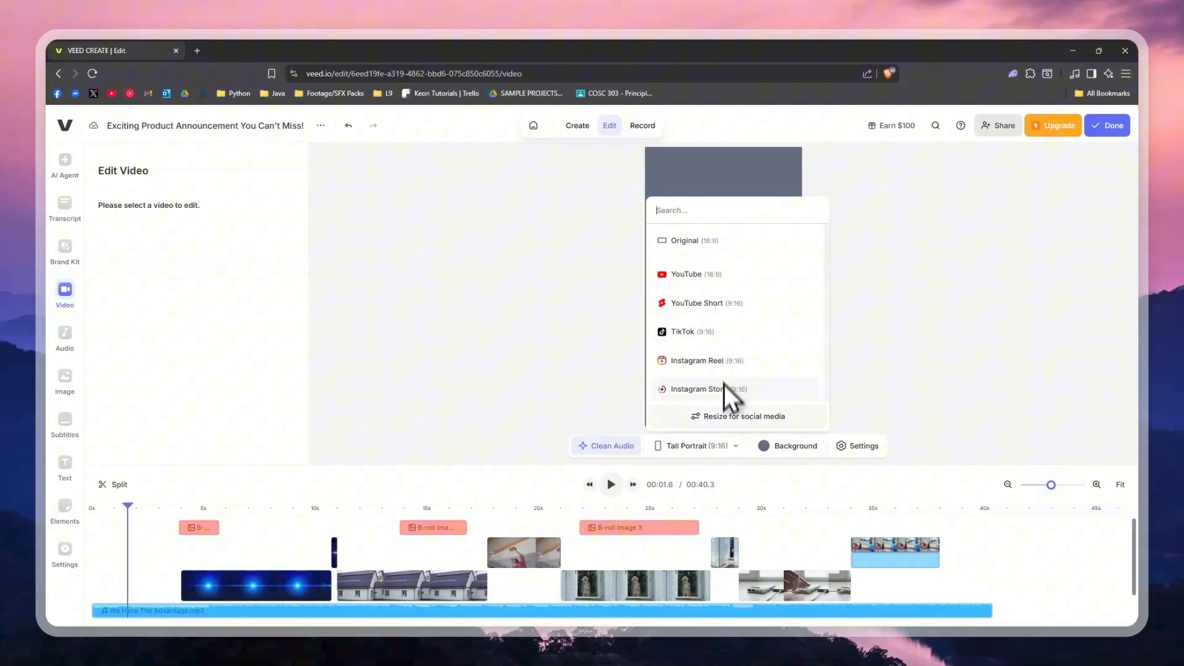
click(679, 446)
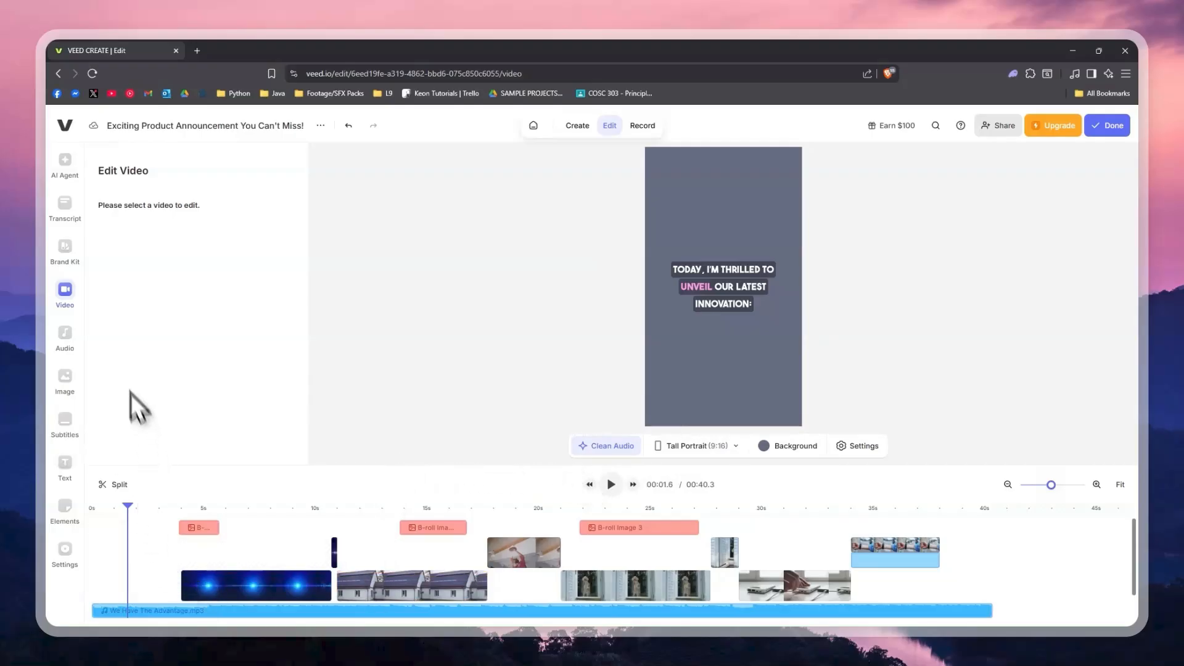
Open the video's transcript editor and read the transcript through to its end.
click(65, 336)
click(67, 212)
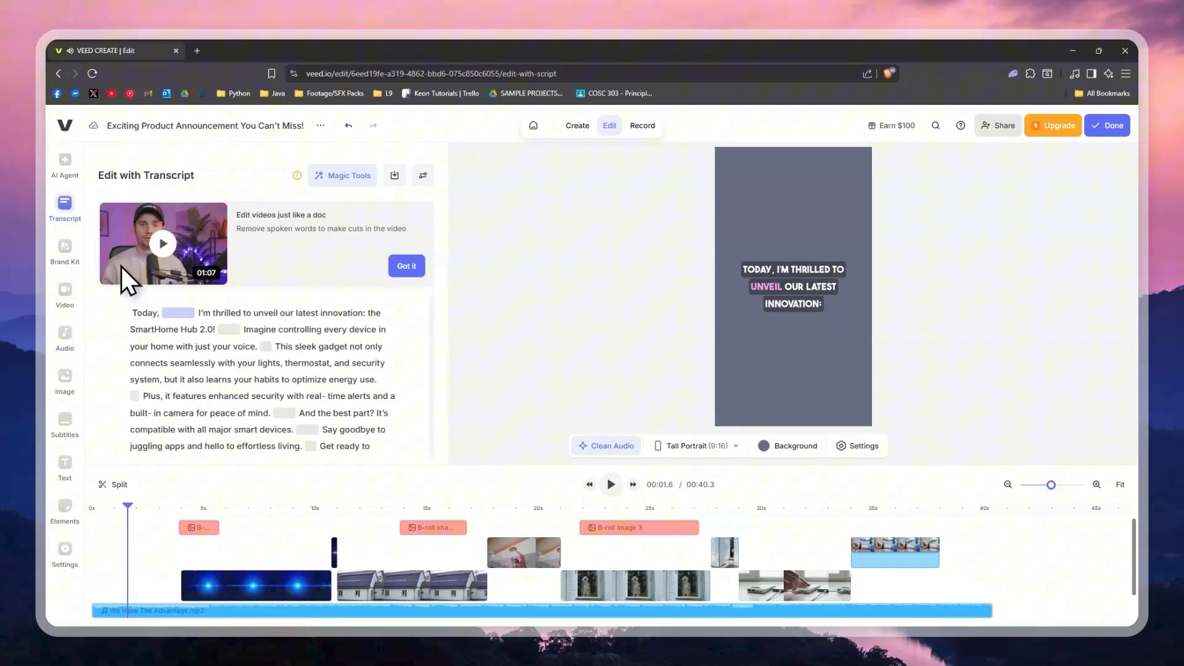
scroll(225, 365, down, 1)
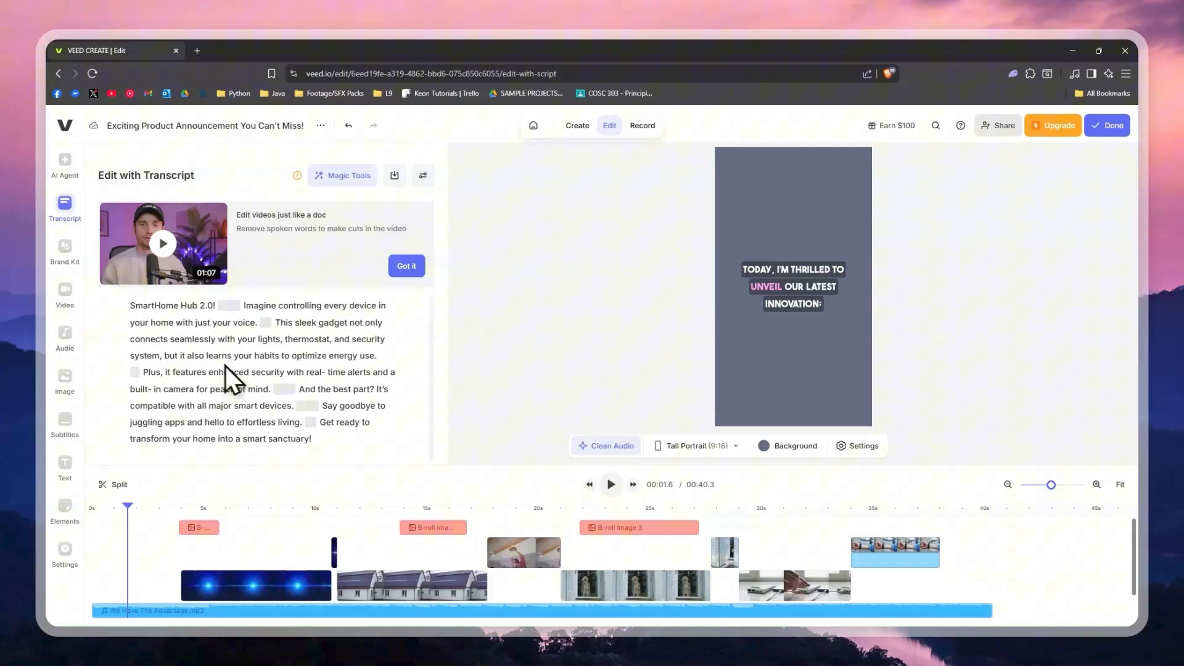
Select the transcript passage from "I'm thrilled to unveil" through "SmartHome Hub 2.0!" to view its editing options, and clear the selection.
scroll(254, 391, up, 1)
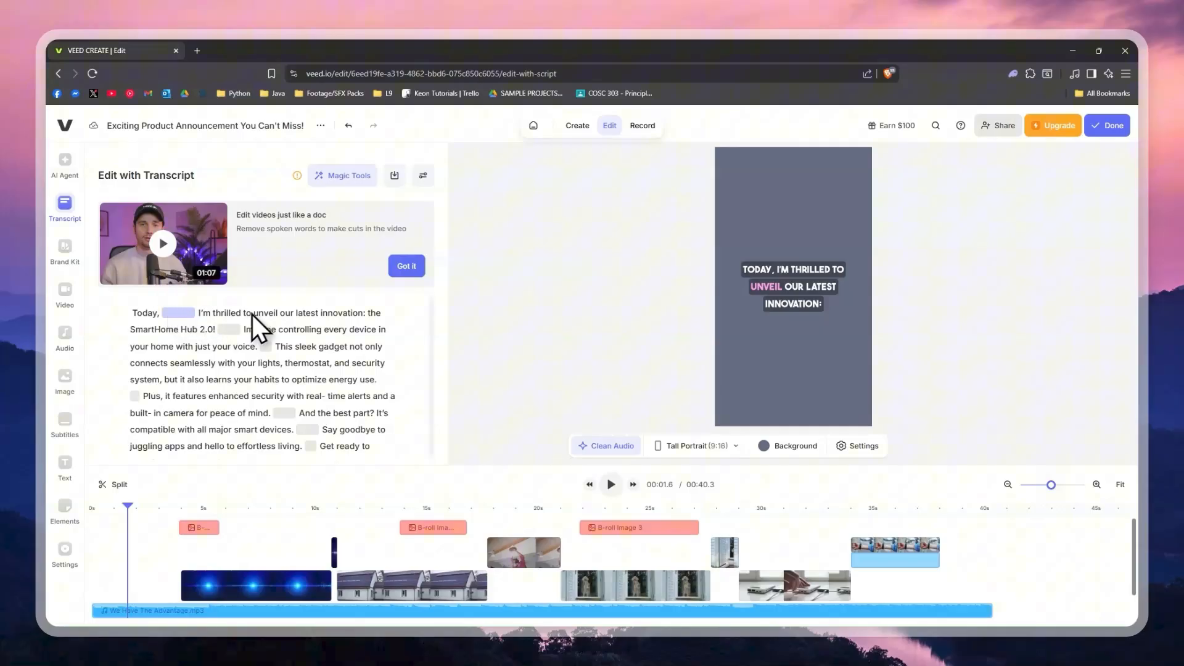
scroll(335, 364, down, 1)
scroll(291, 405, up, 1)
drag(217, 331, 199, 313)
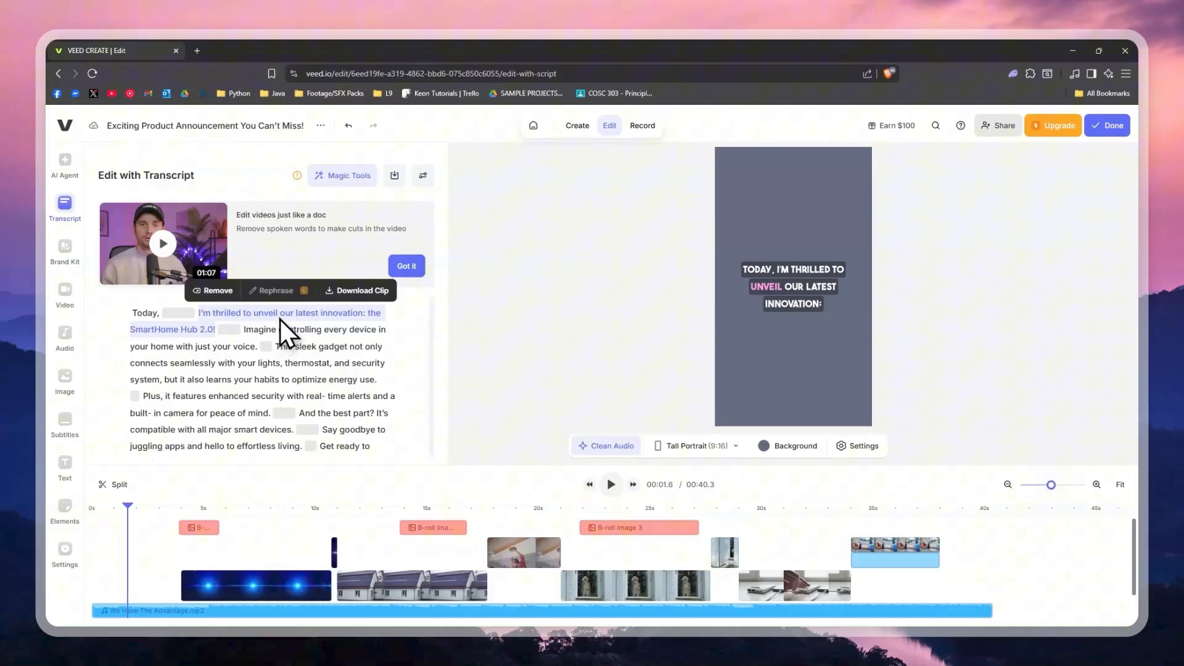
click(251, 330)
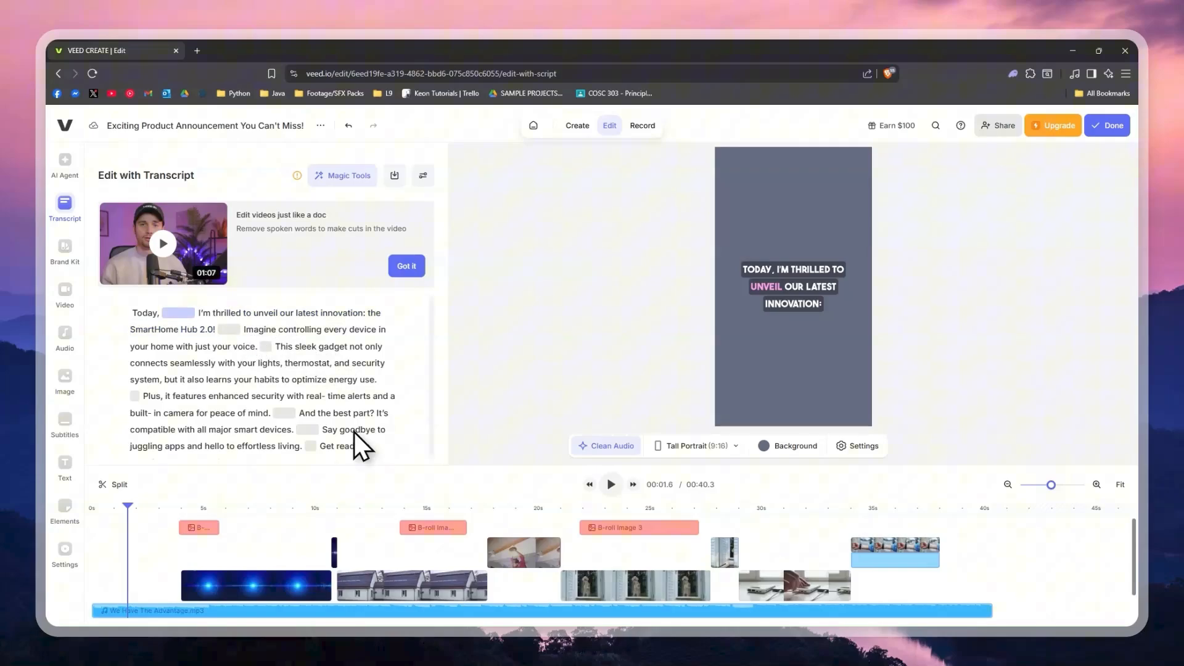
Look through the Brand Kit's asset categories, including its images and subtitles sections.
click(68, 249)
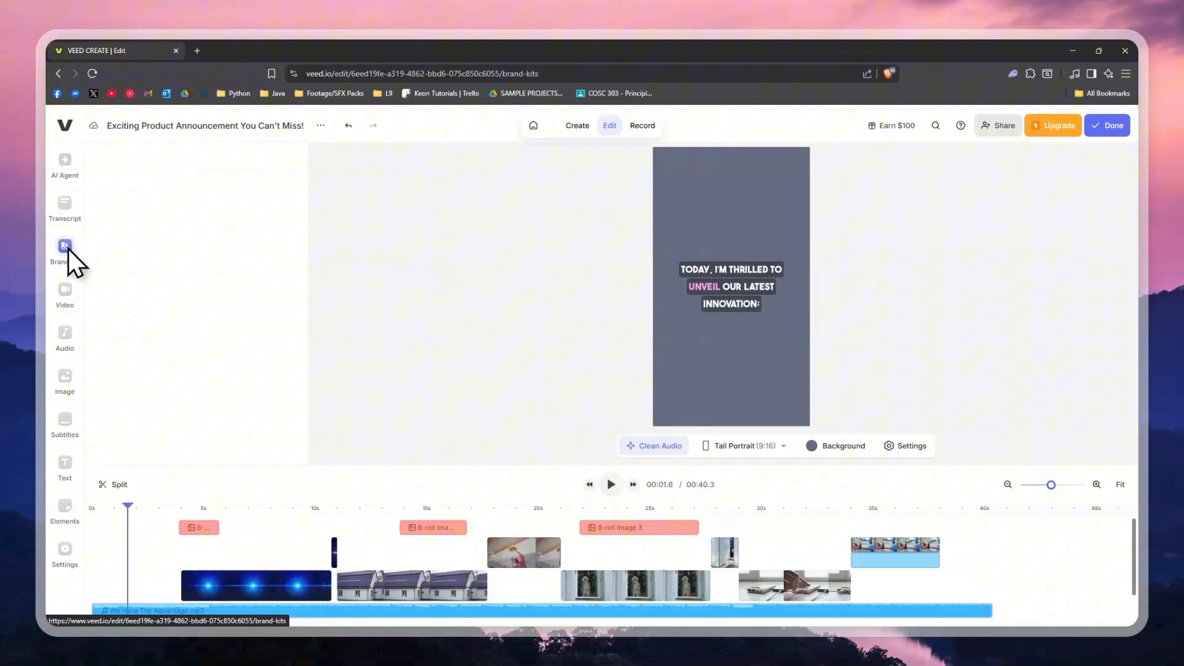
scroll(243, 387, down, 5)
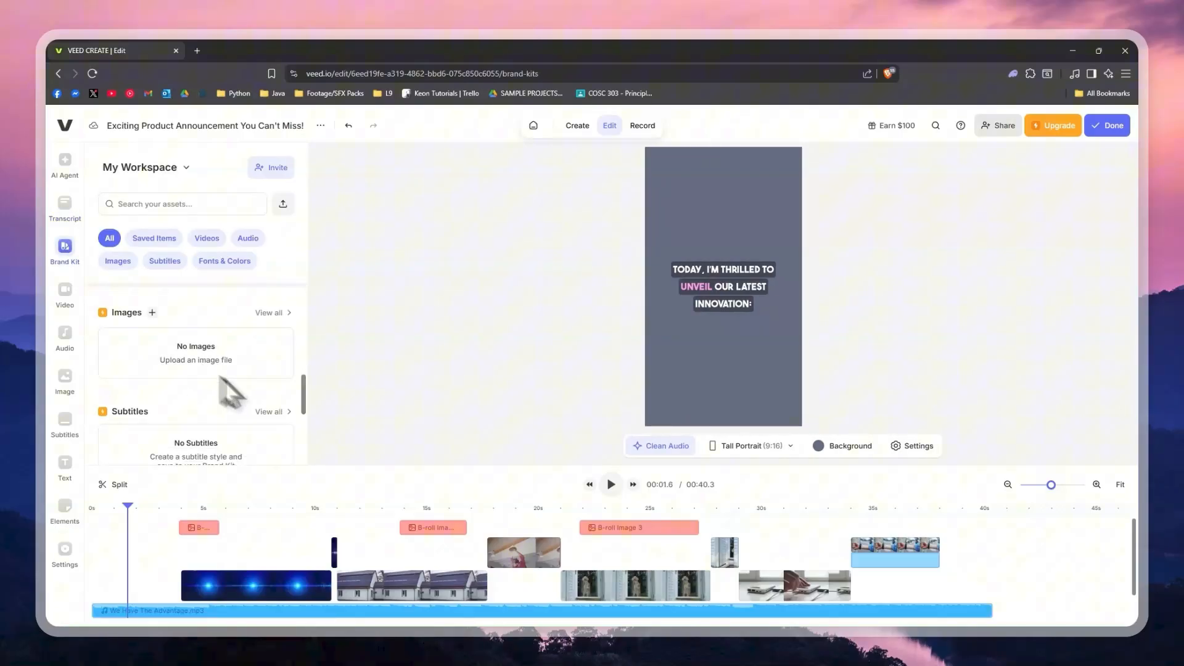
Add the 0:14 stock video of the office meeting to the timeline and move it to start at about 4 s.
click(71, 297)
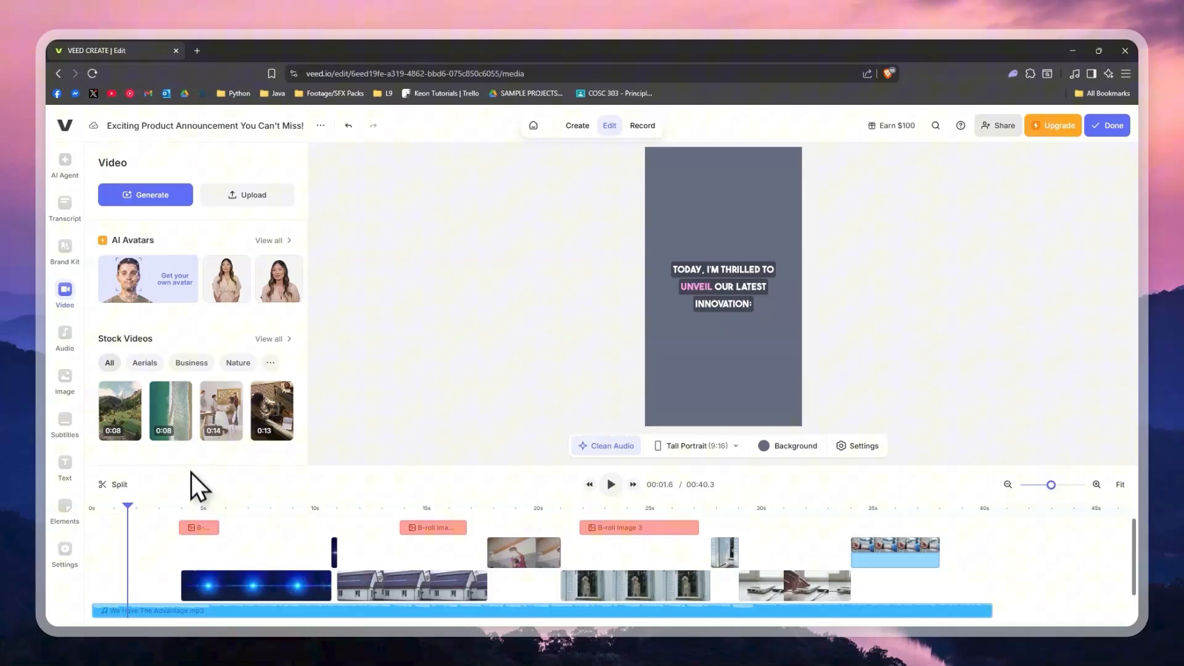
click(217, 417)
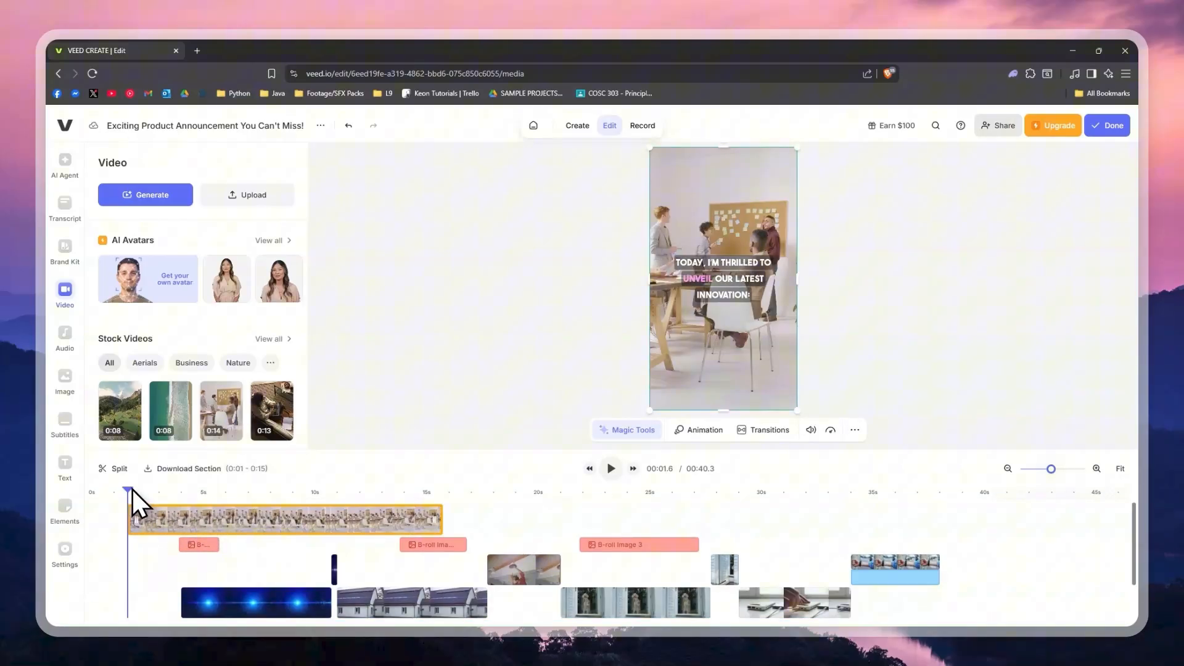
drag(165, 512, 228, 518)
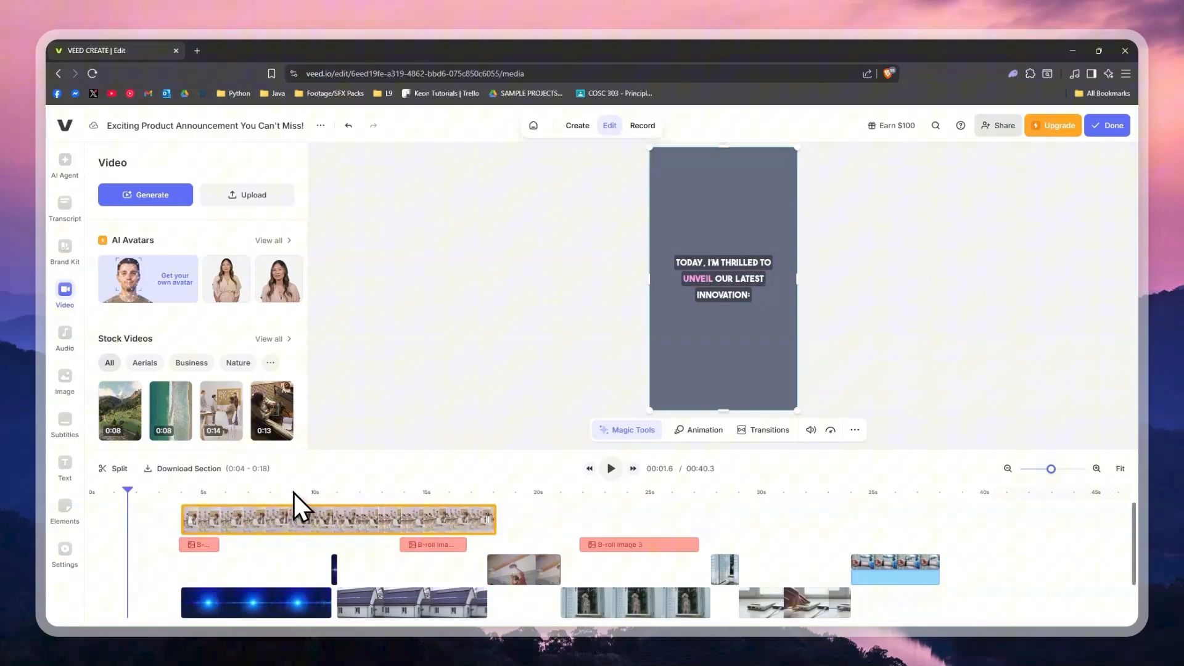
Split the office meeting clip at 00:10.4 and delete its second part.
mouse_move(326, 492)
mouse_down()
mouse_move(335, 491)
mouse_move(320, 493)
mouse_up()
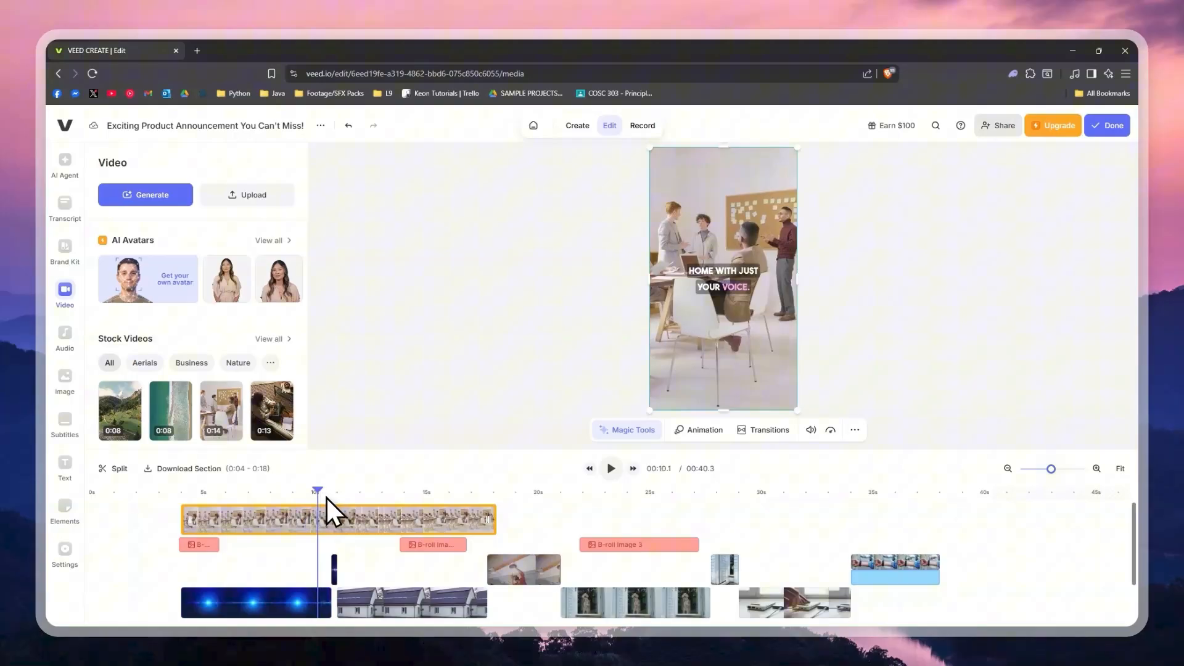
click(324, 490)
key(s)
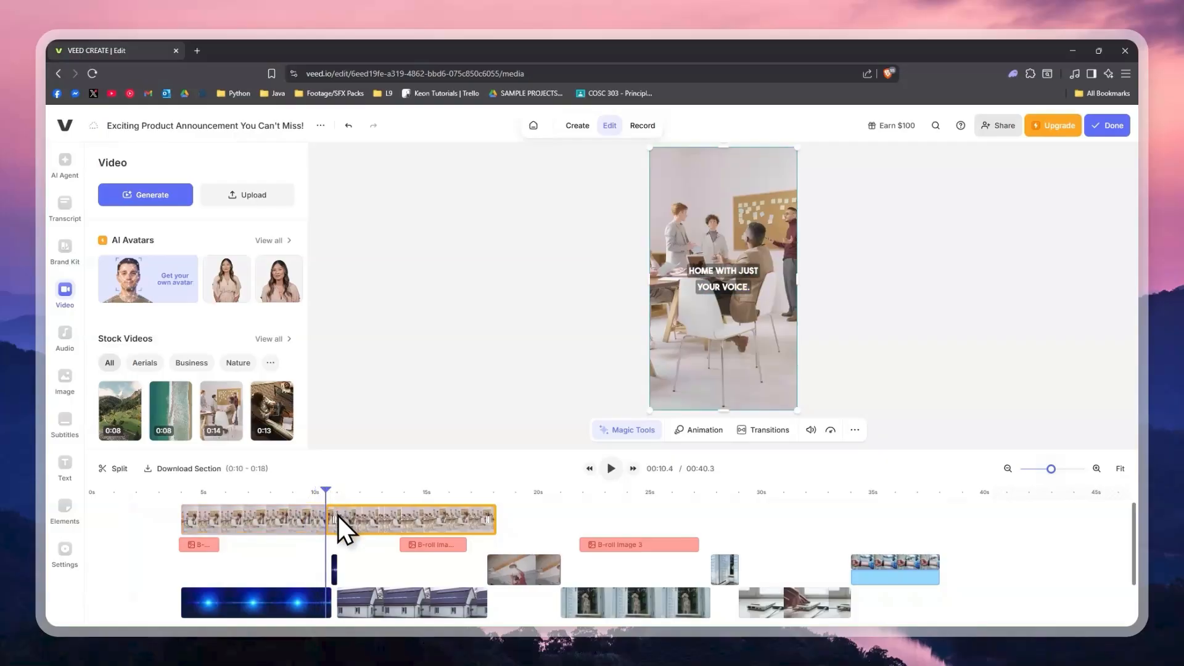
click(367, 519)
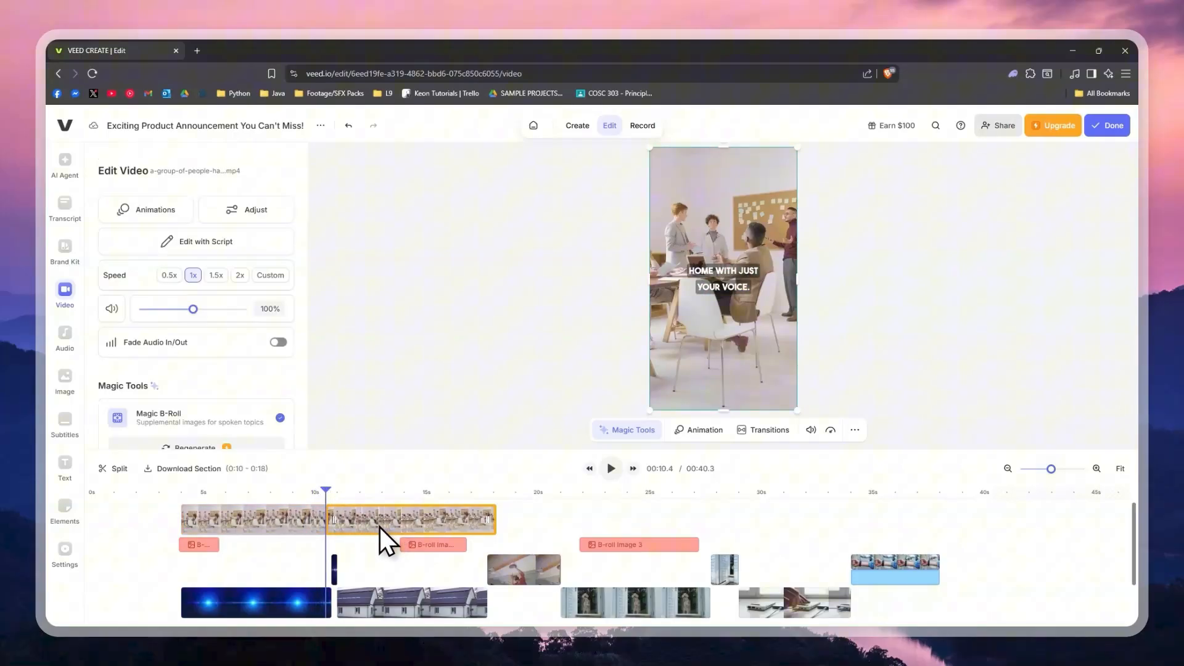
key(Delete)
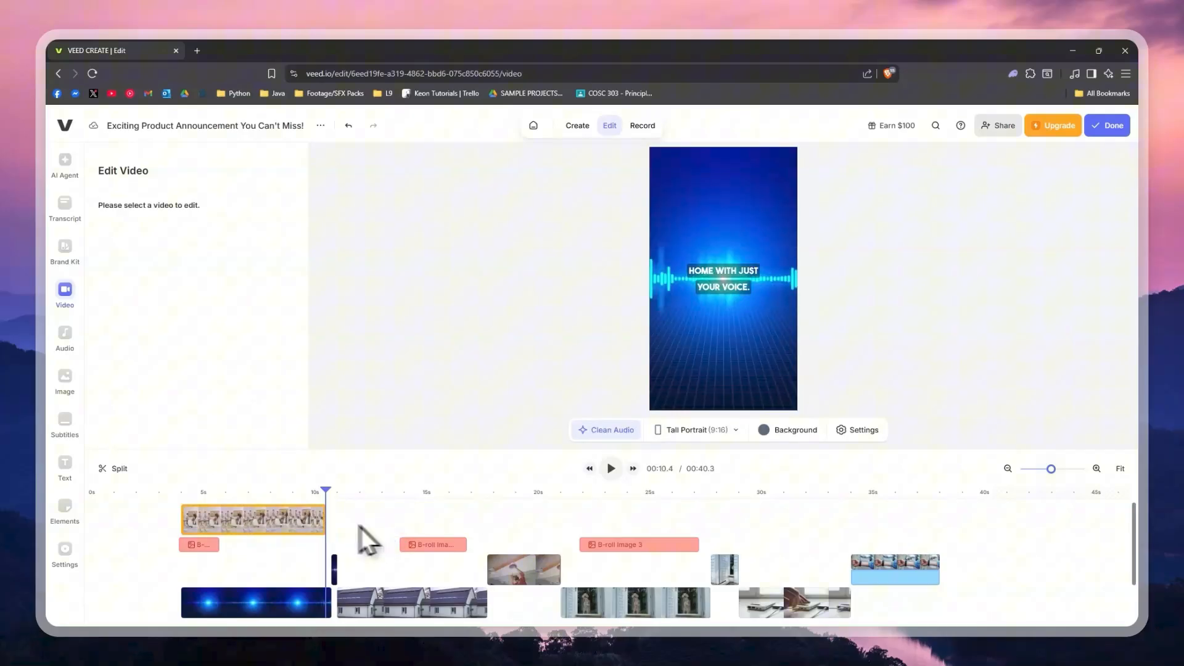
Check the trimmed meeting clip over the layers below, compare its settings with the sound wave and house clips, and play its beginning.
drag(326, 492, 309, 492)
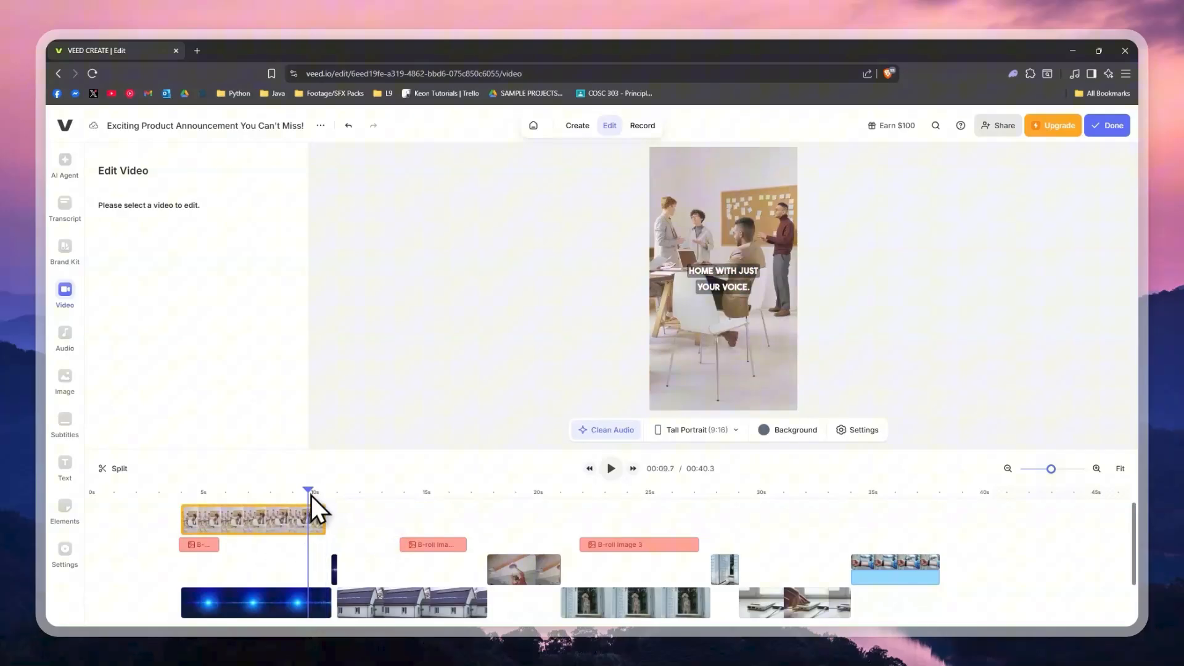
click(267, 520)
click(267, 493)
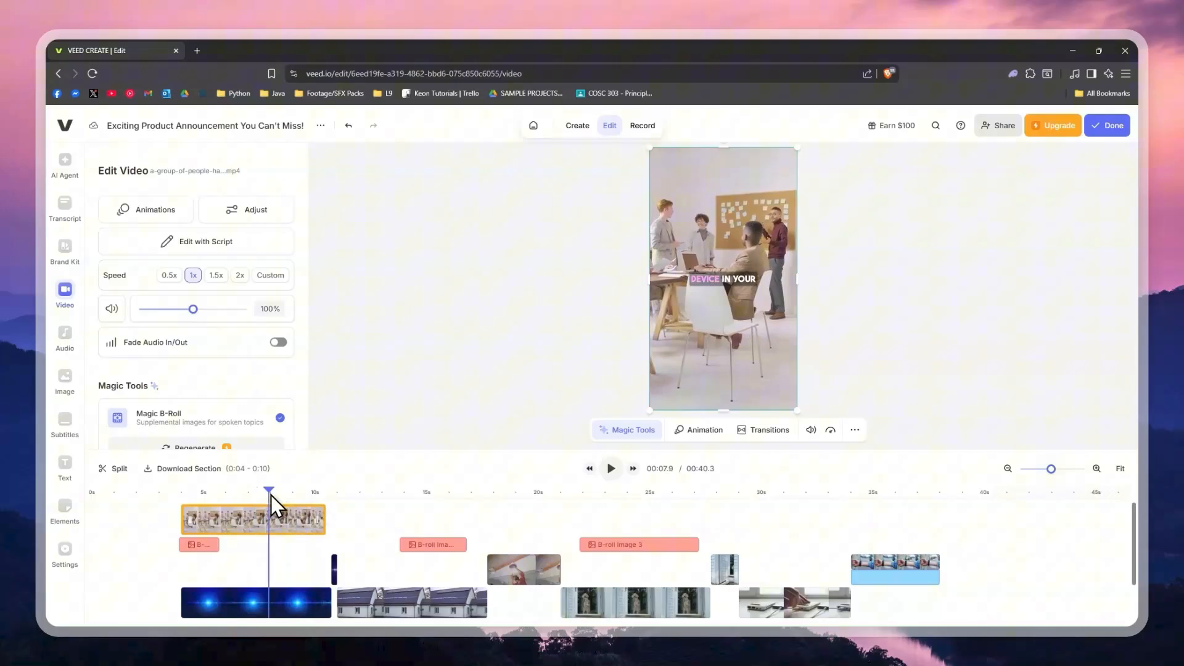
click(282, 601)
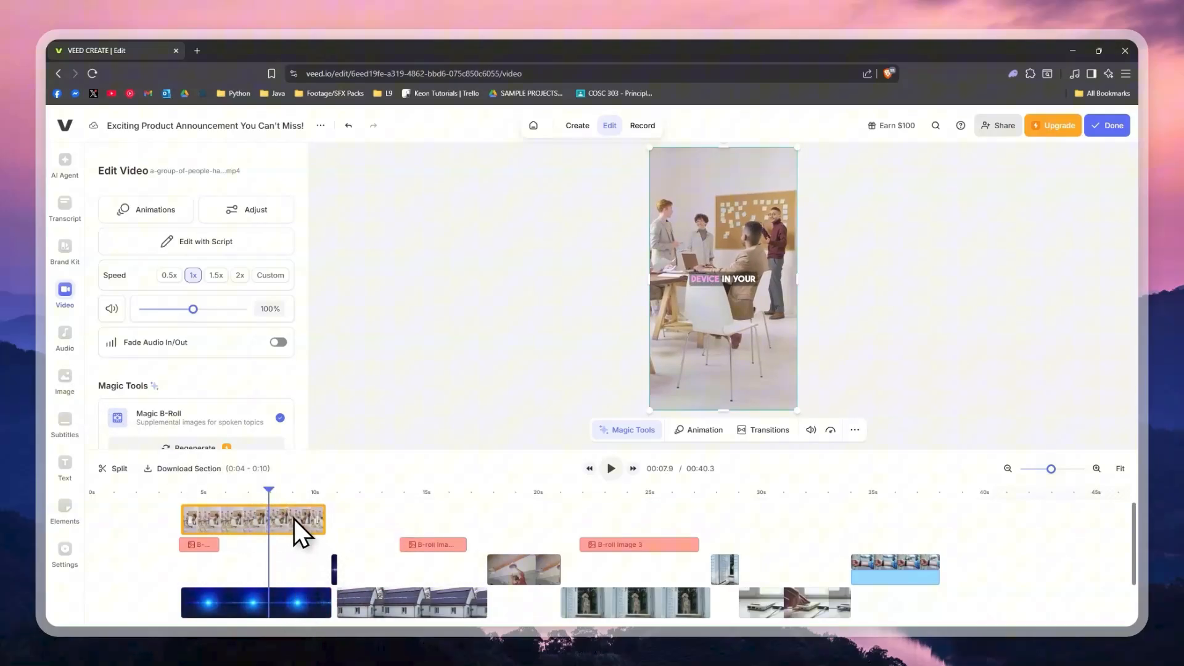
click(290, 608)
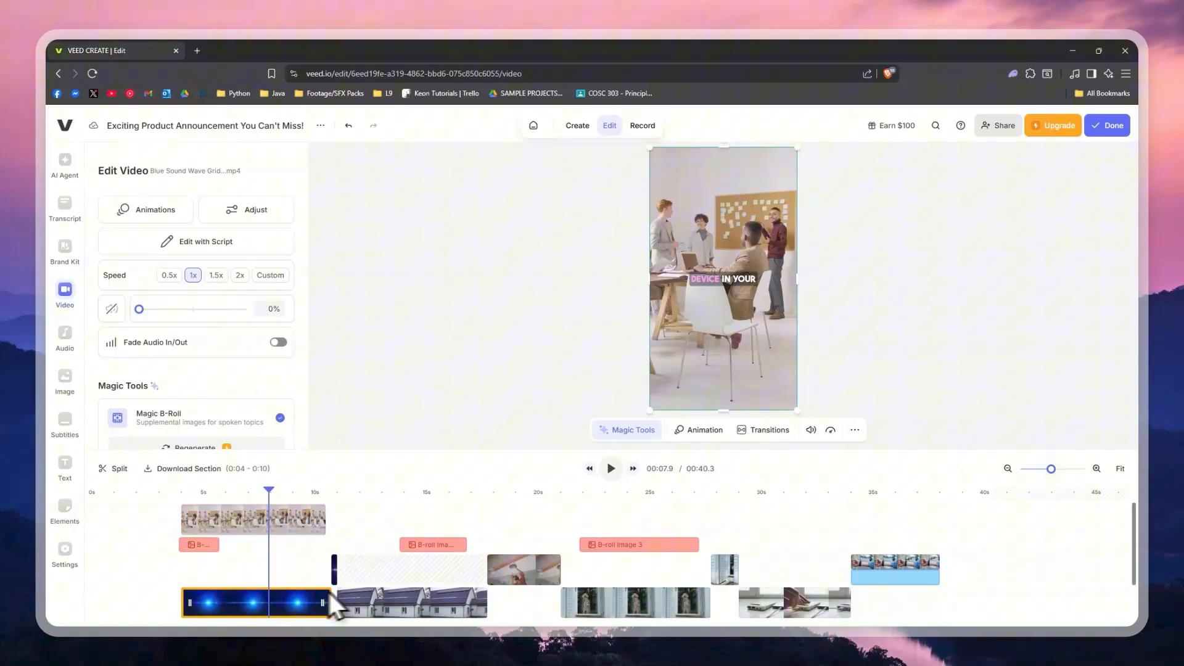
click(423, 609)
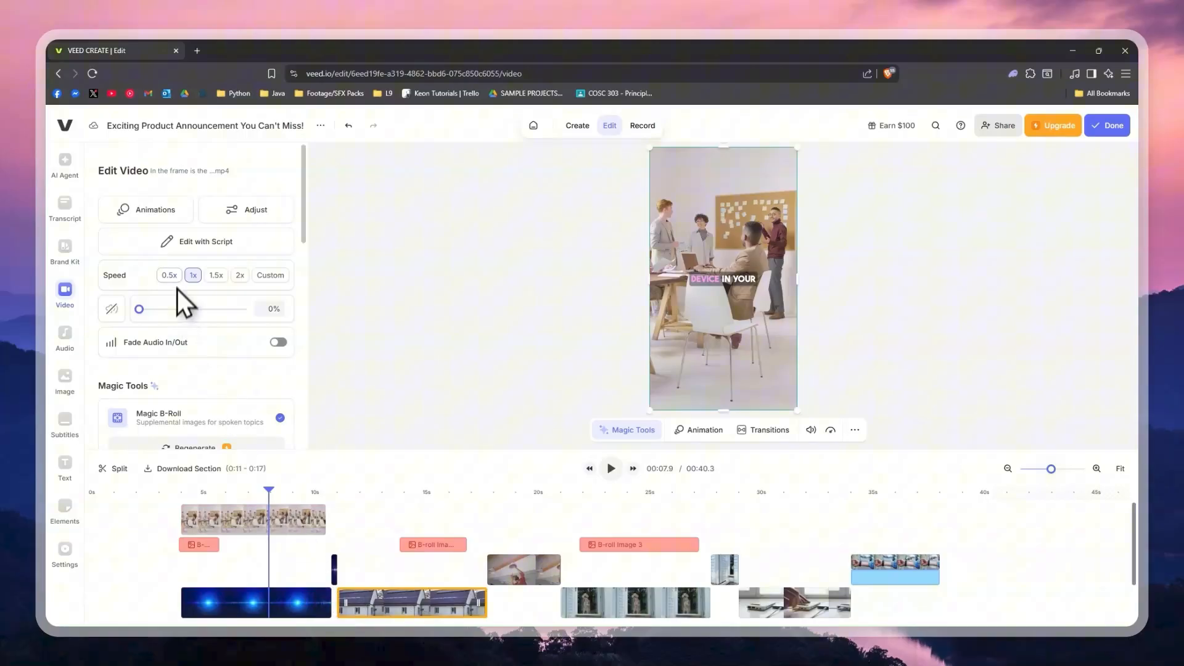
click(284, 521)
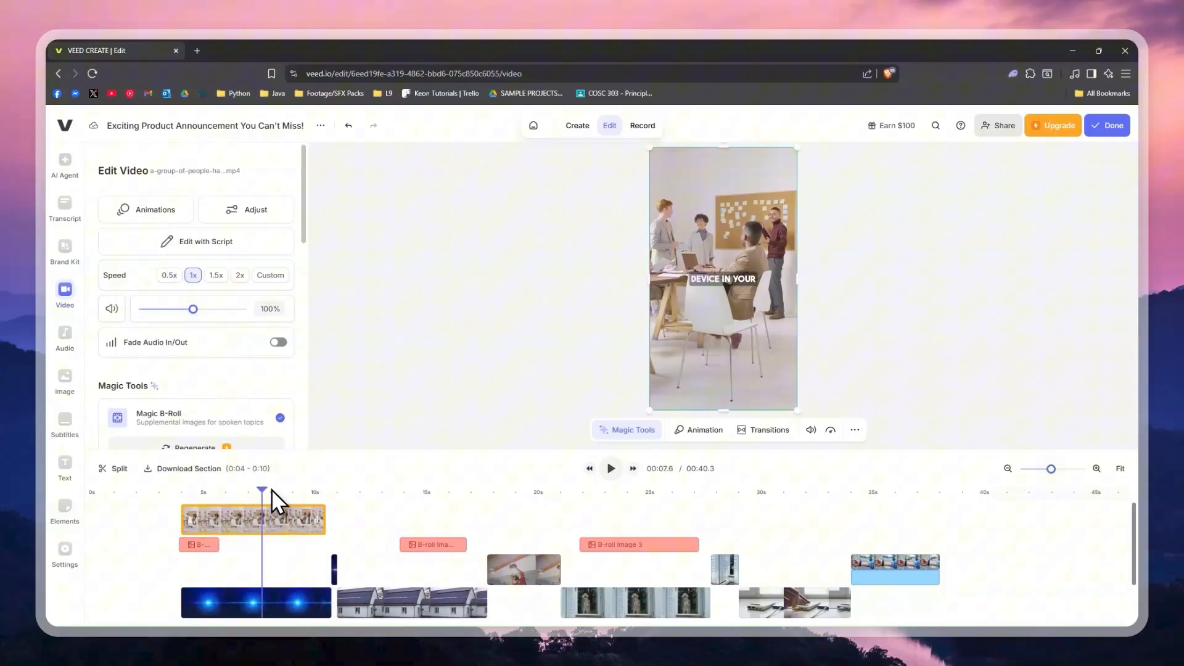
drag(271, 490, 176, 491)
key(space)
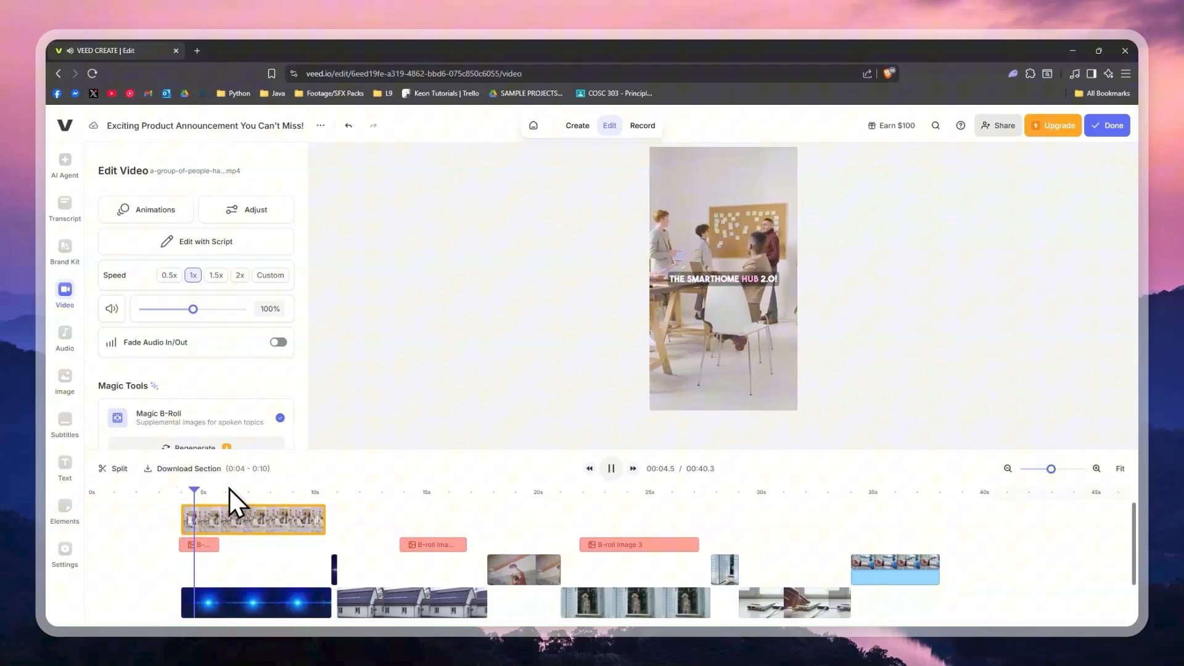
key(space)
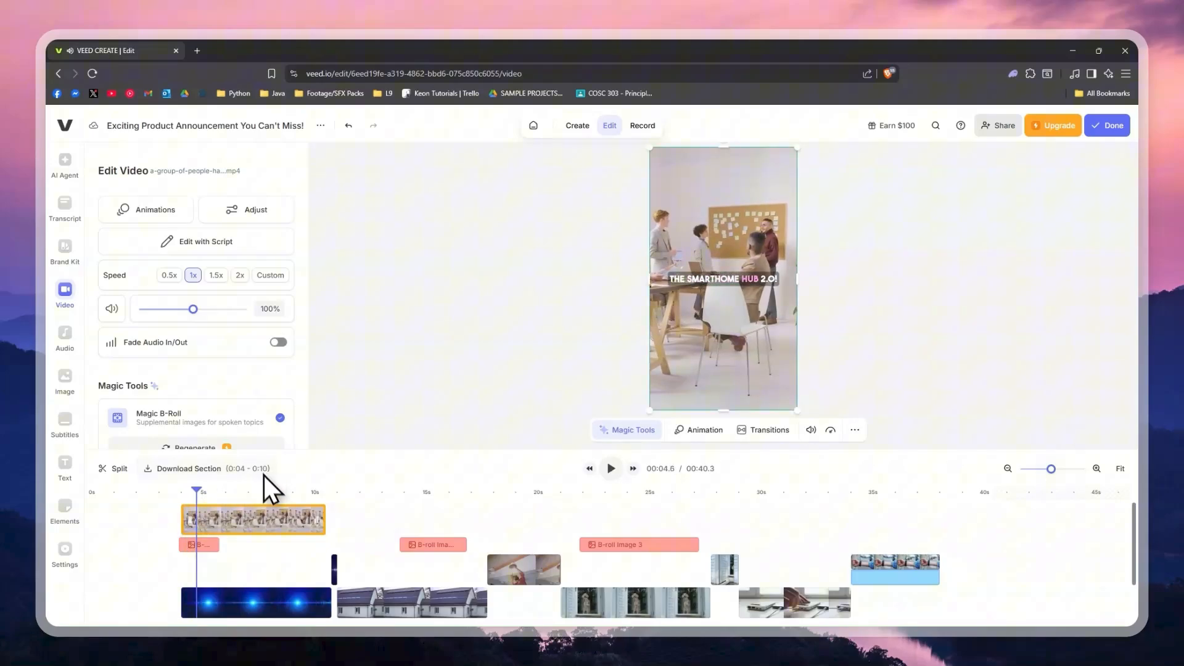
Try the Float entrance animation on the meeting clip, preview it, and switch the clip's entrance animation to Fade.
click(154, 211)
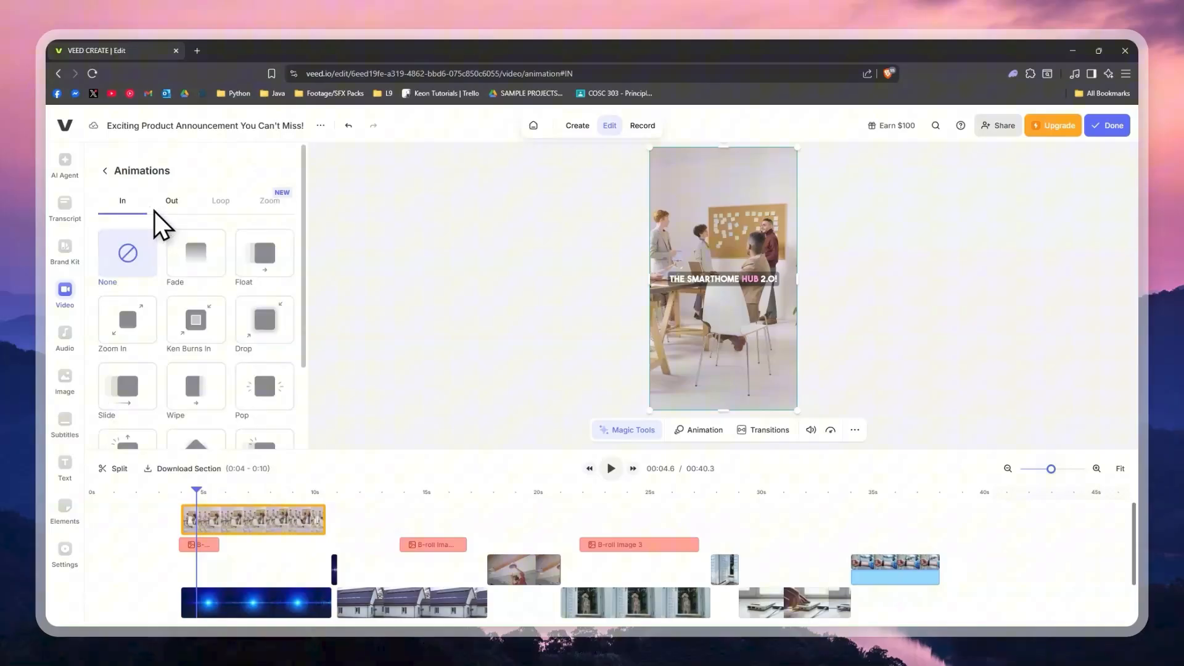
click(265, 256)
drag(179, 493, 158, 492)
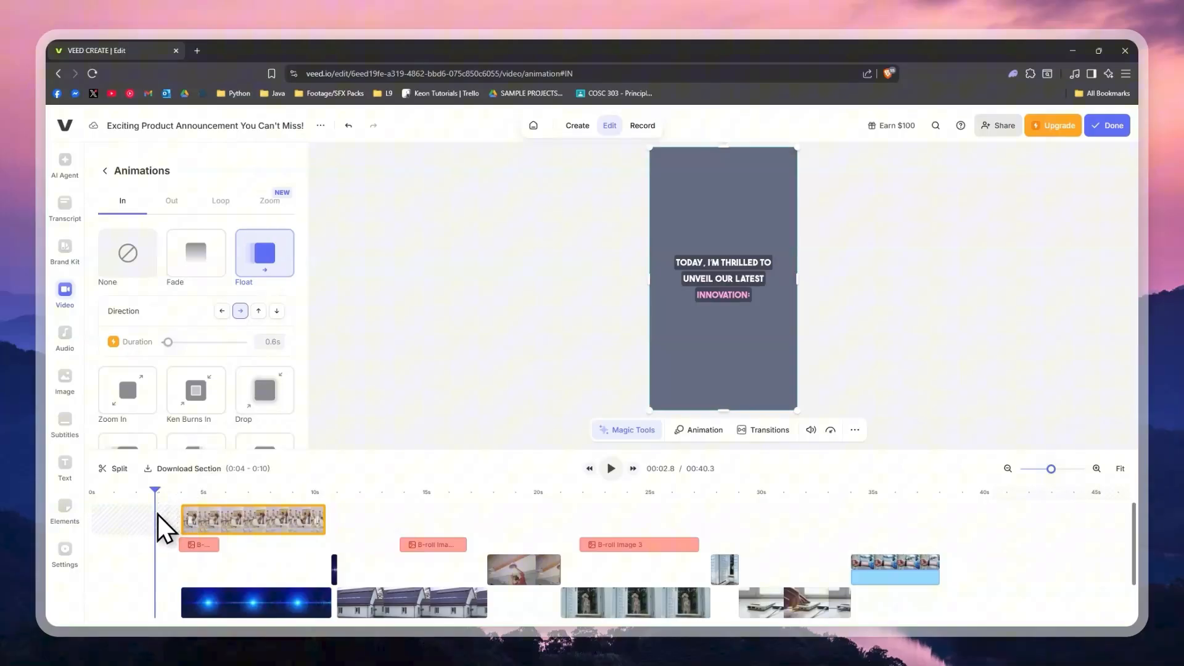
key(space)
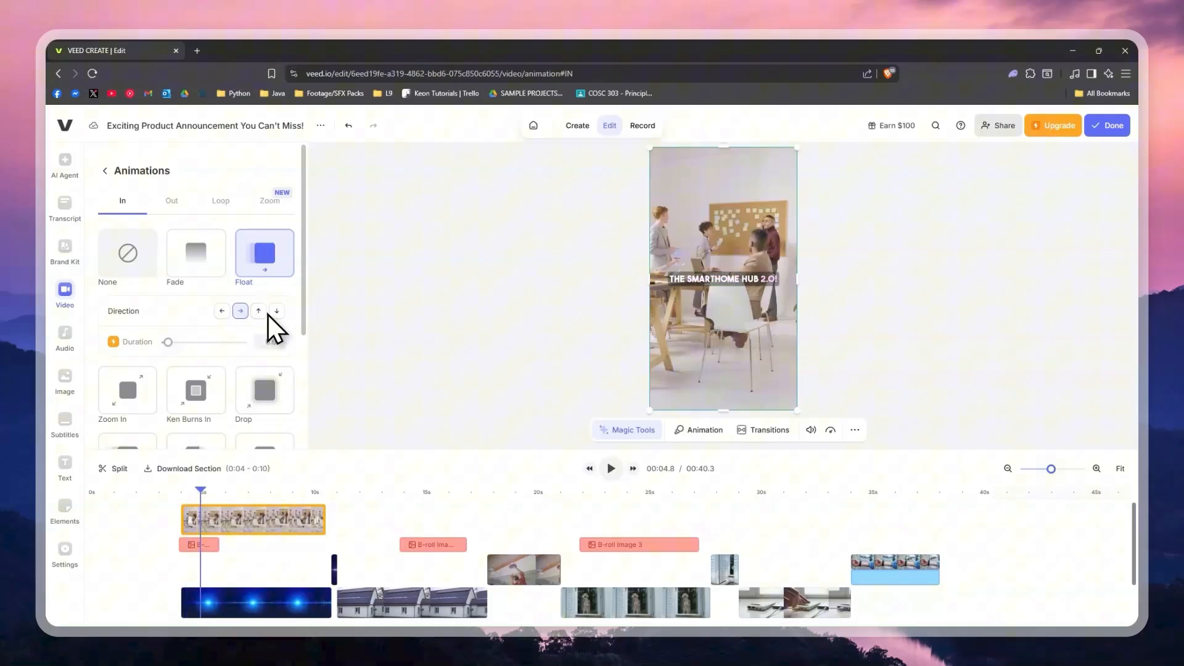
click(198, 258)
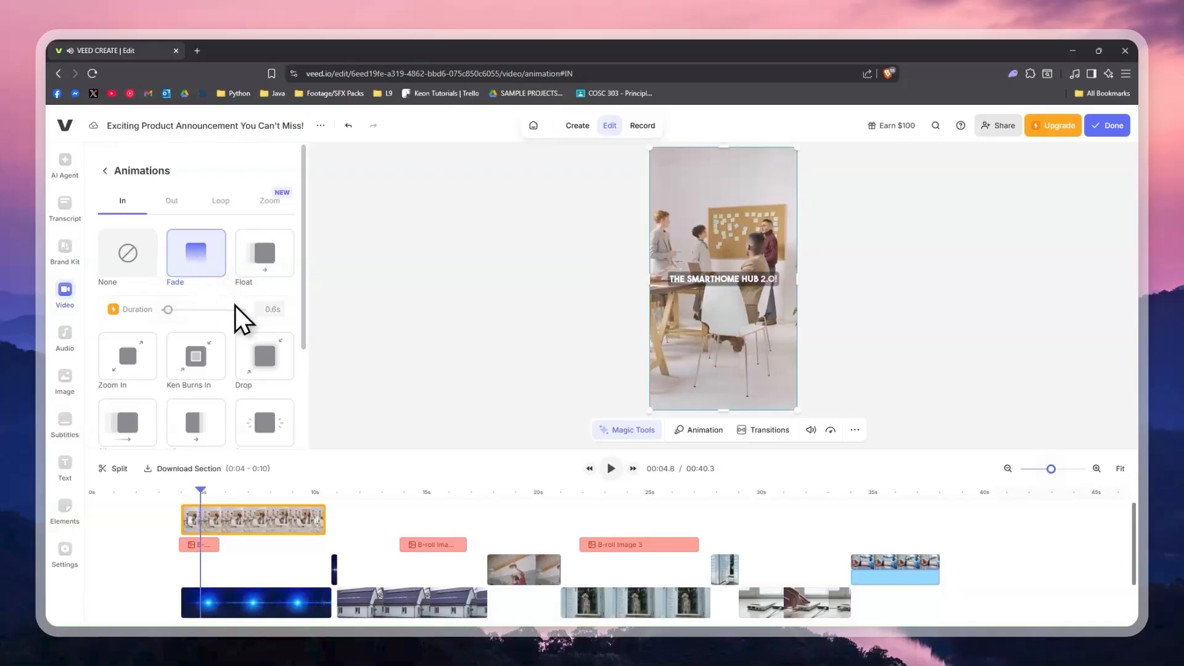
Add a Shallow zoom focused on the meeting clip's upper-left area, preview it, lengthen it to about 2 s and start it at about 6 s.
click(275, 203)
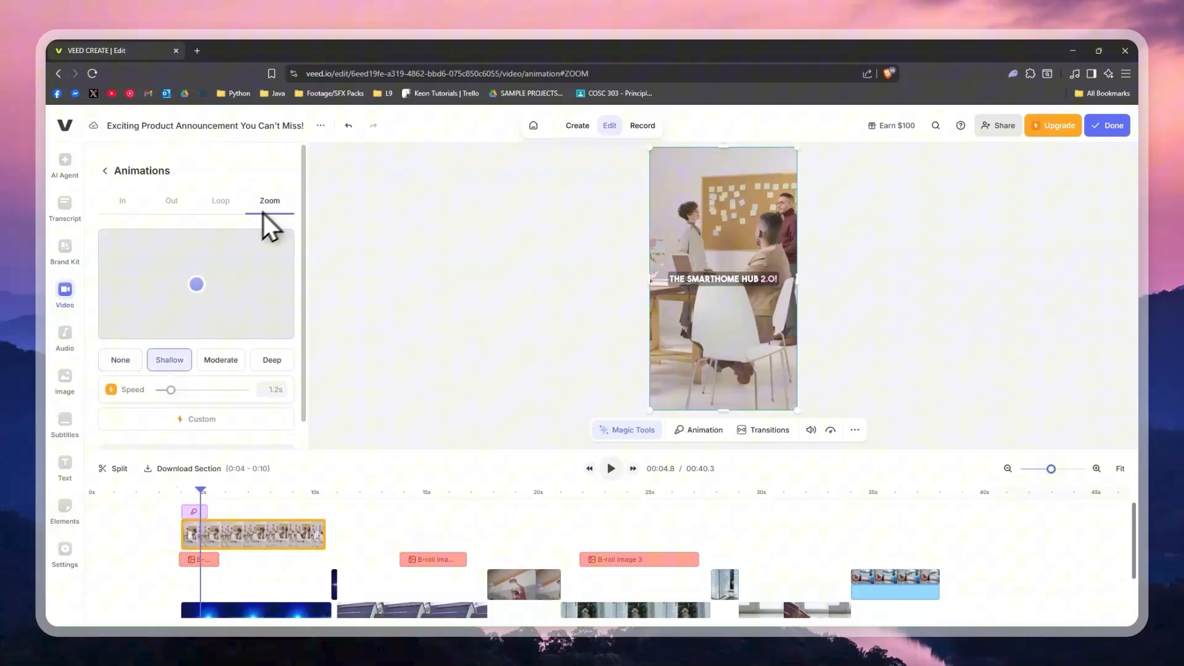
drag(199, 492, 182, 492)
key(space)
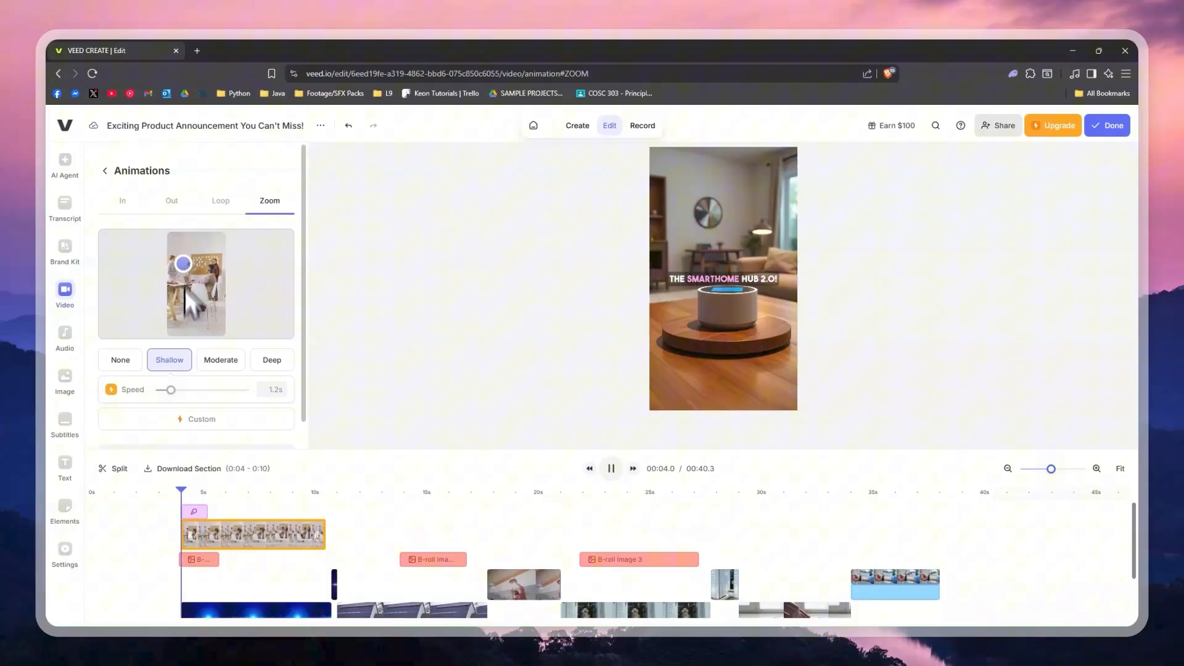
click(177, 485)
mouse_move(177, 483)
mouse_down()
mouse_move(209, 486)
mouse_move(198, 494)
mouse_up()
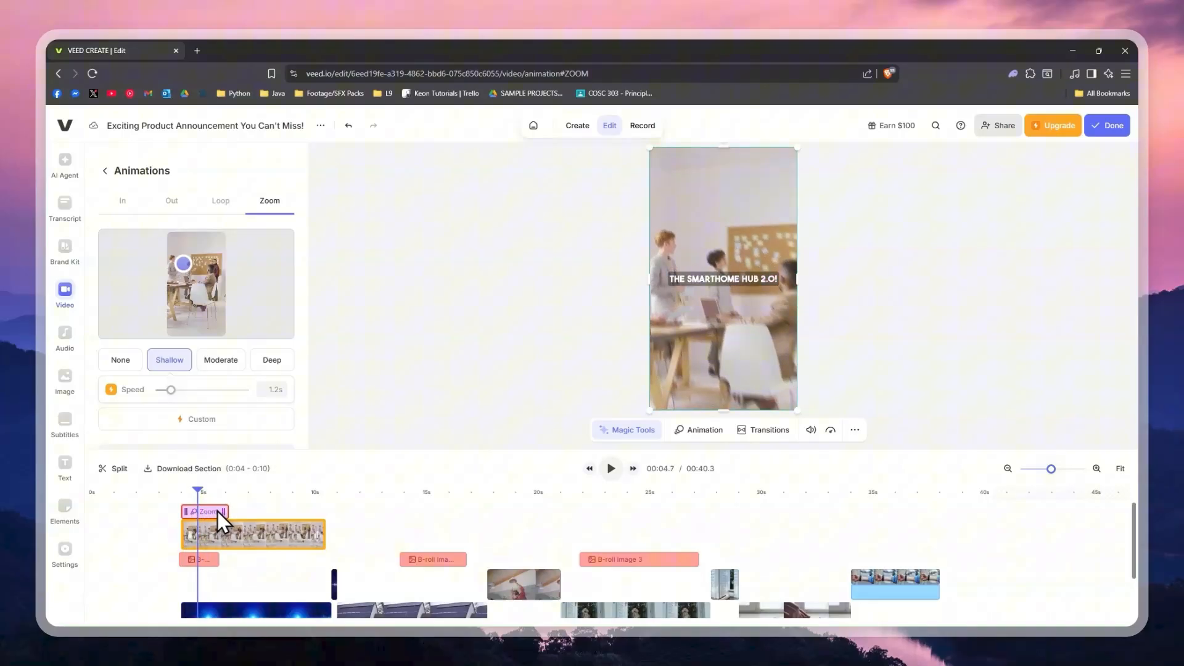
mouse_move(206, 509)
mouse_down()
mouse_move(255, 512)
mouse_move(211, 492)
mouse_up()
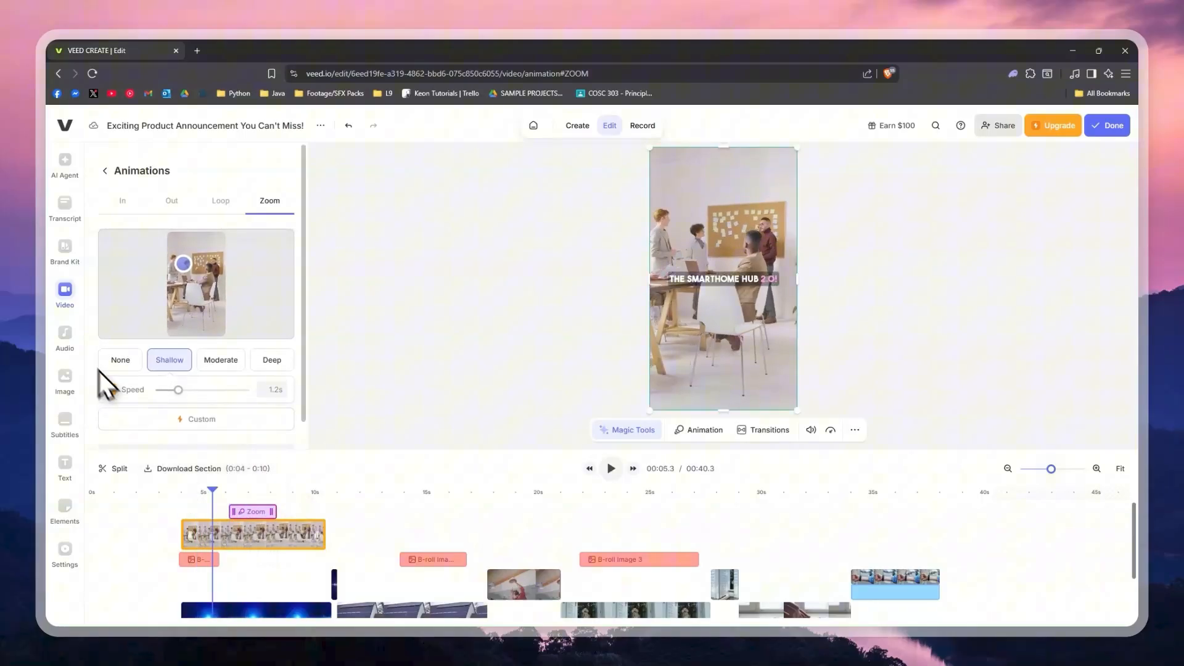
Add the 0:10 "Large Crowd Medium Ovation" sound effect to the timeline at 00:05.3.
click(61, 333)
scroll(144, 335, down, 5)
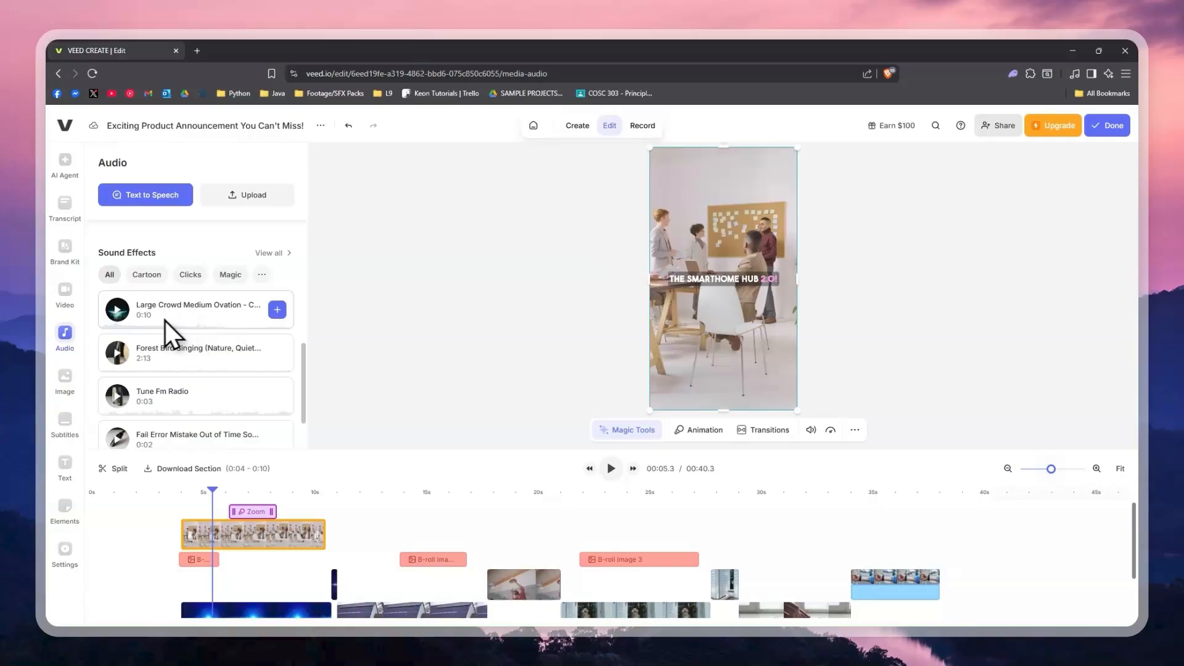
click(278, 310)
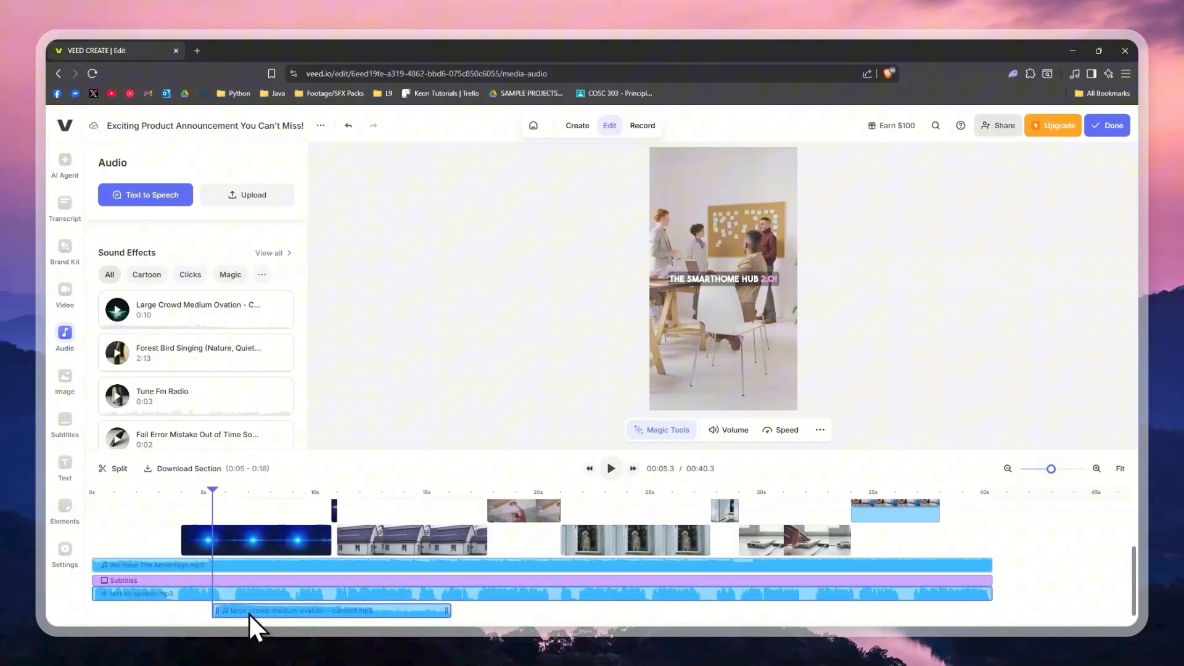
Set the crowd ovation sound's volume to 57% and look over its fade, Magic Tools and timing options.
click(234, 565)
click(287, 612)
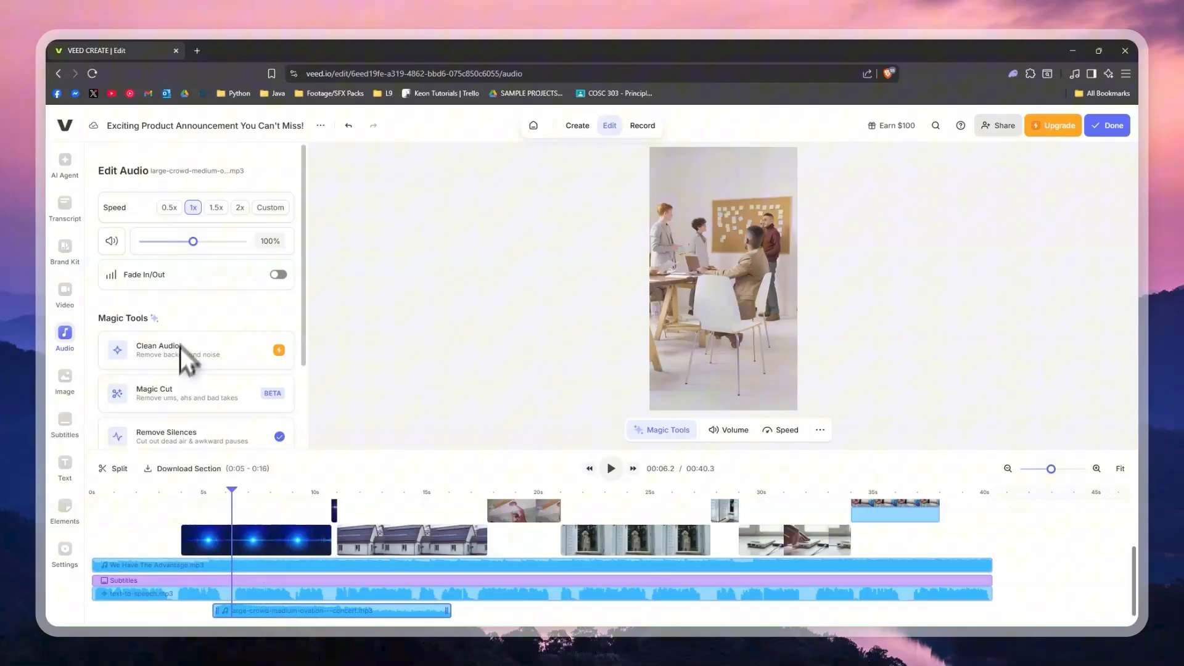
drag(193, 242, 176, 242)
scroll(222, 278, down, 2)
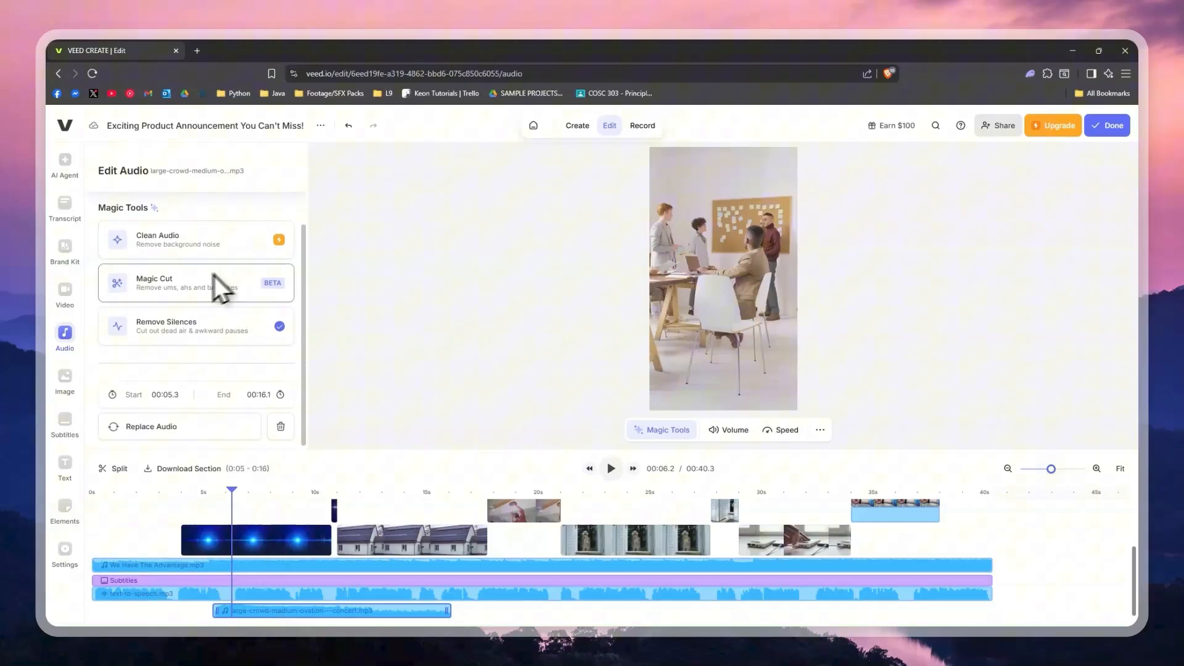
scroll(210, 284, up, 2)
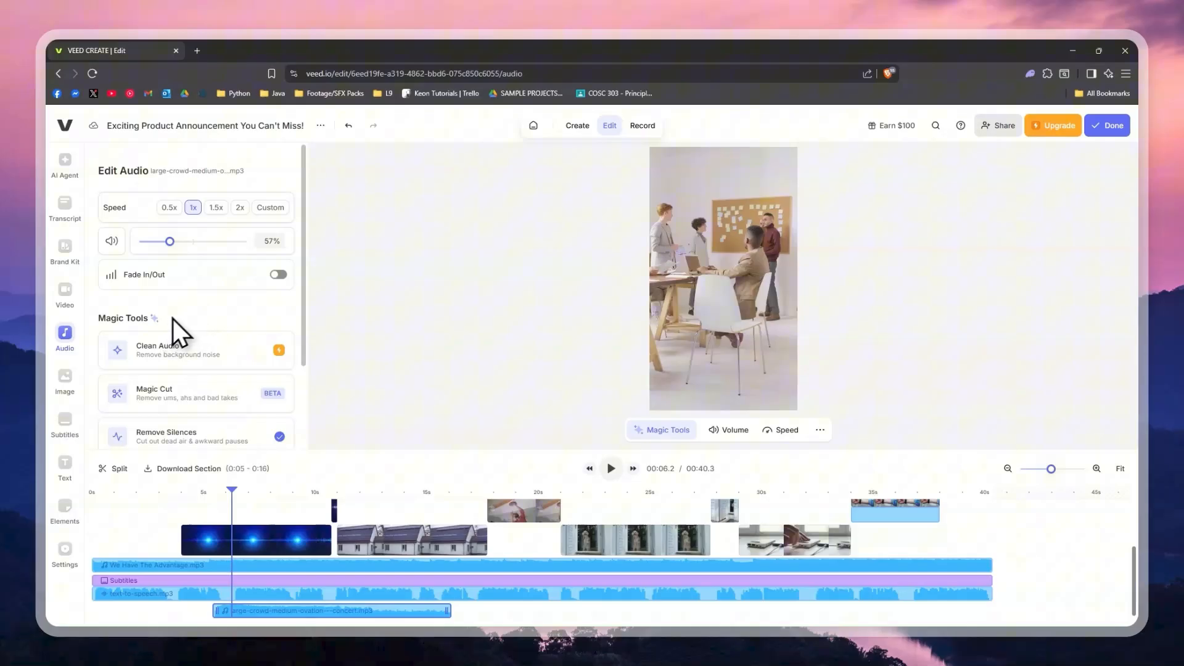
scroll(188, 335, down, 2)
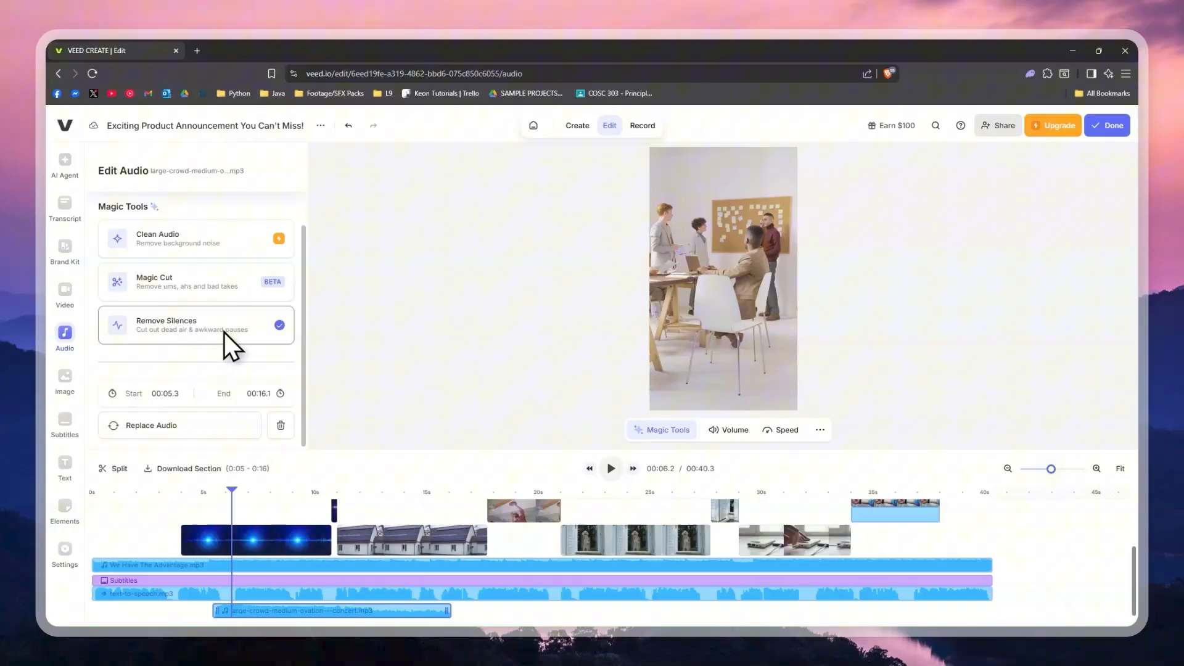
Preview the stock image of two women at a laptop, close it, and add the sunset lake stock image to the video at 00:06.2.
click(64, 378)
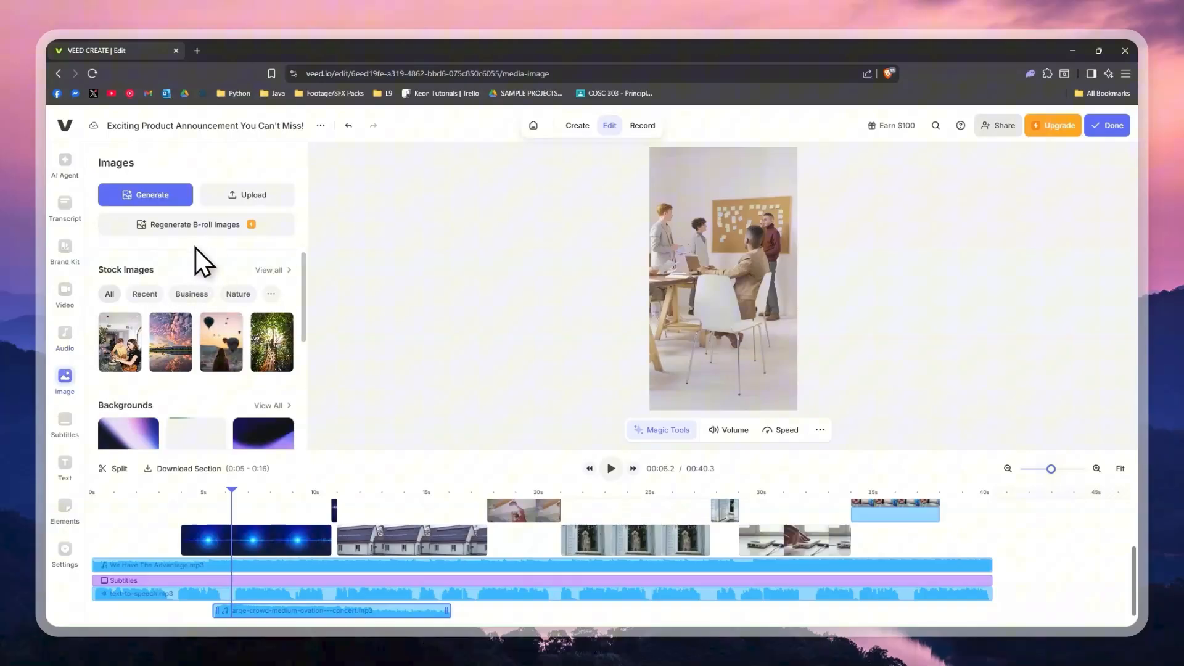
scroll(435, 548, up, 2)
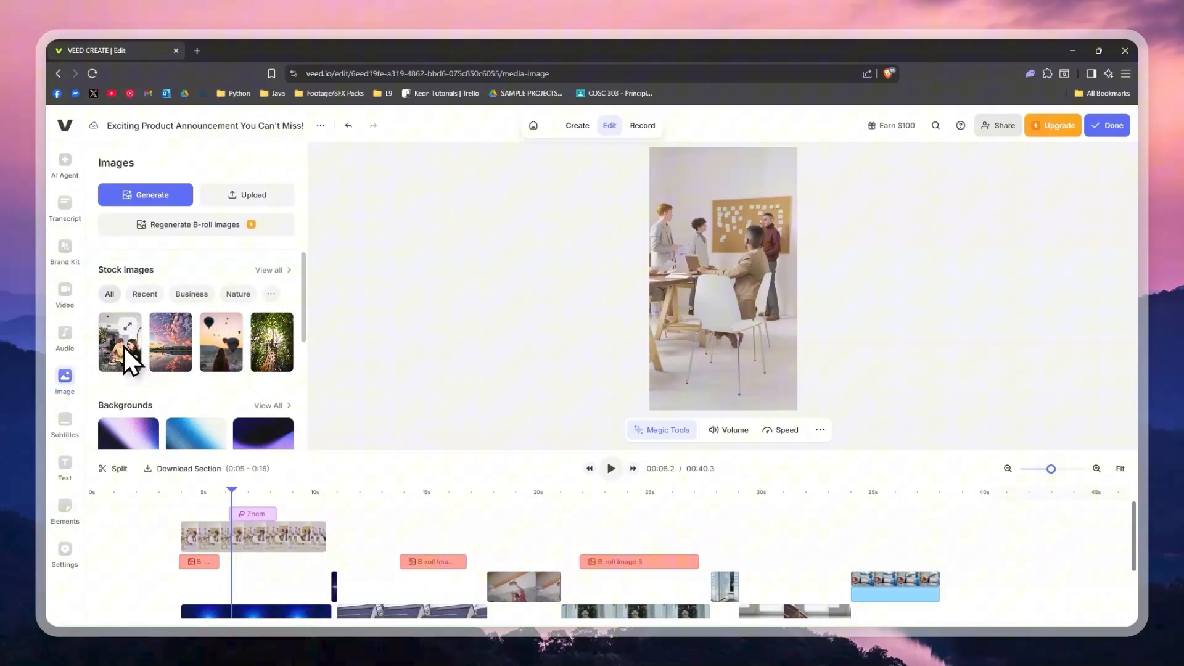
click(129, 328)
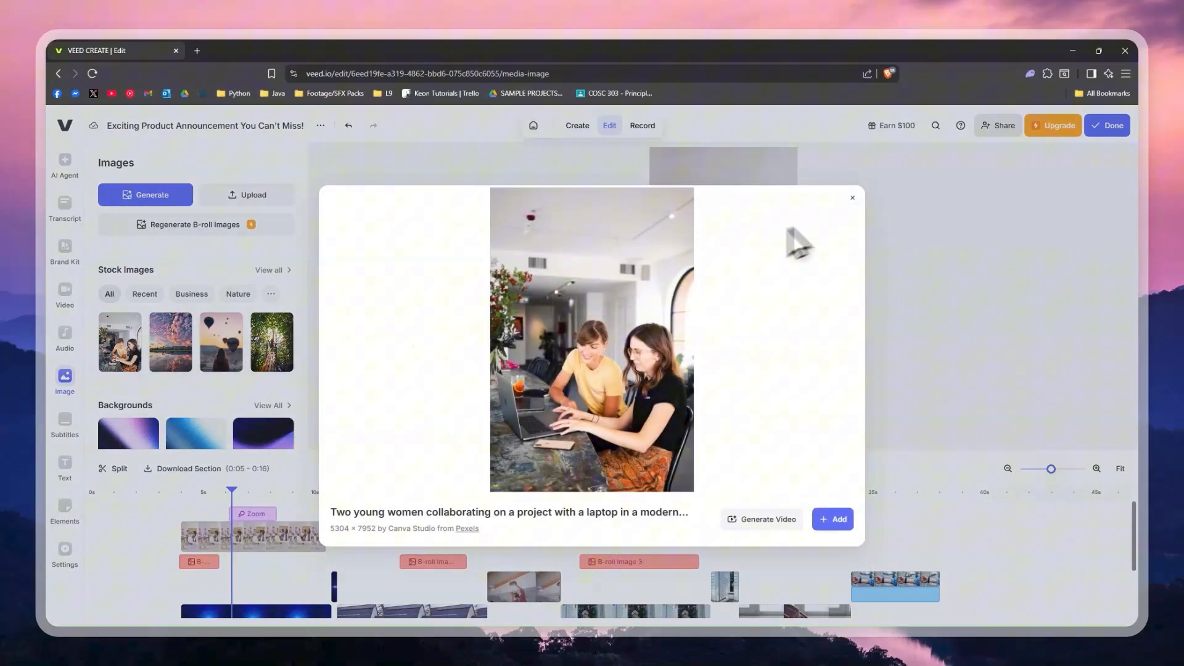
click(852, 197)
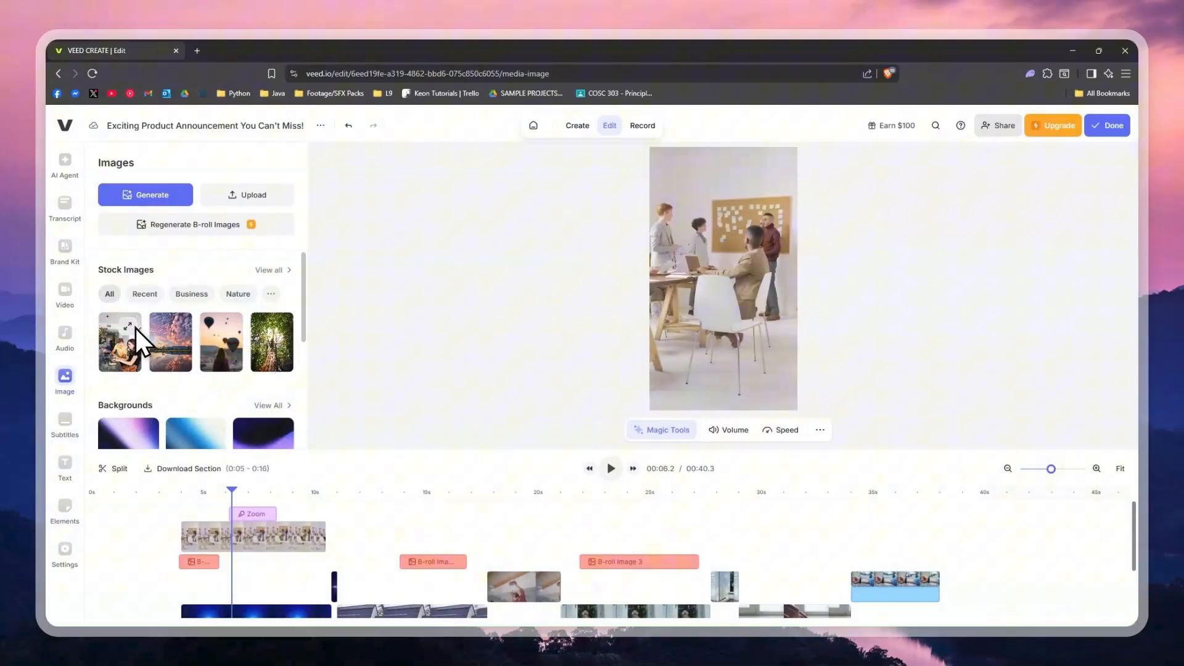
click(173, 360)
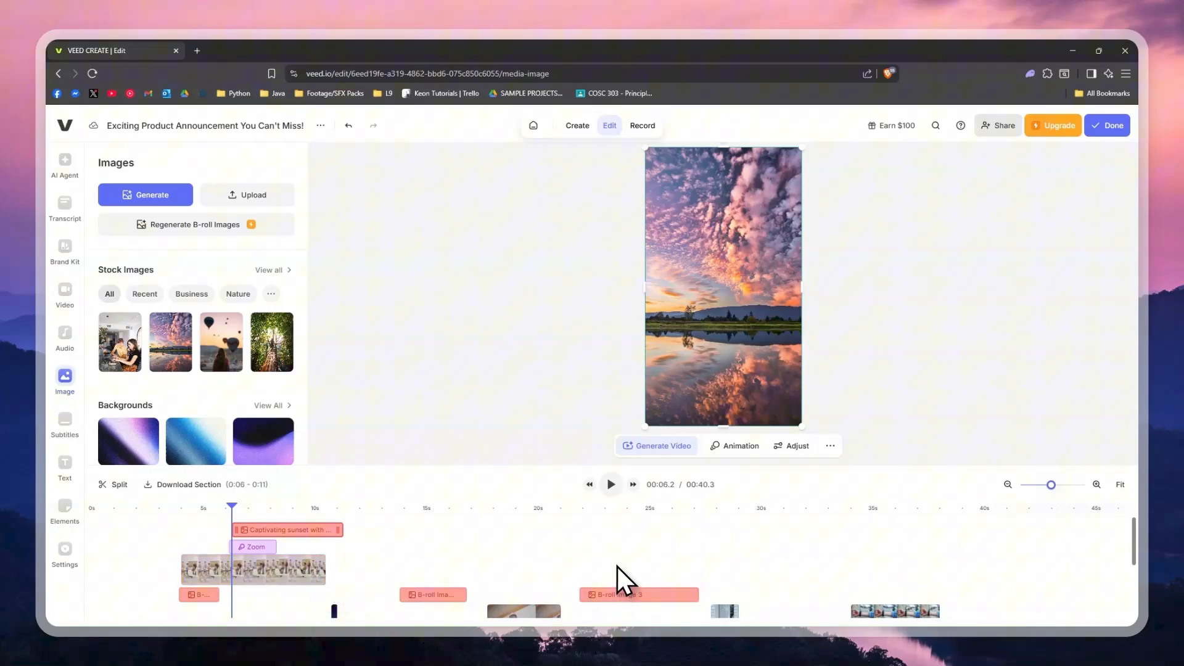
Look over the available background images and GIFs, and examine the video's subtitle lines.
scroll(198, 430, down, 2)
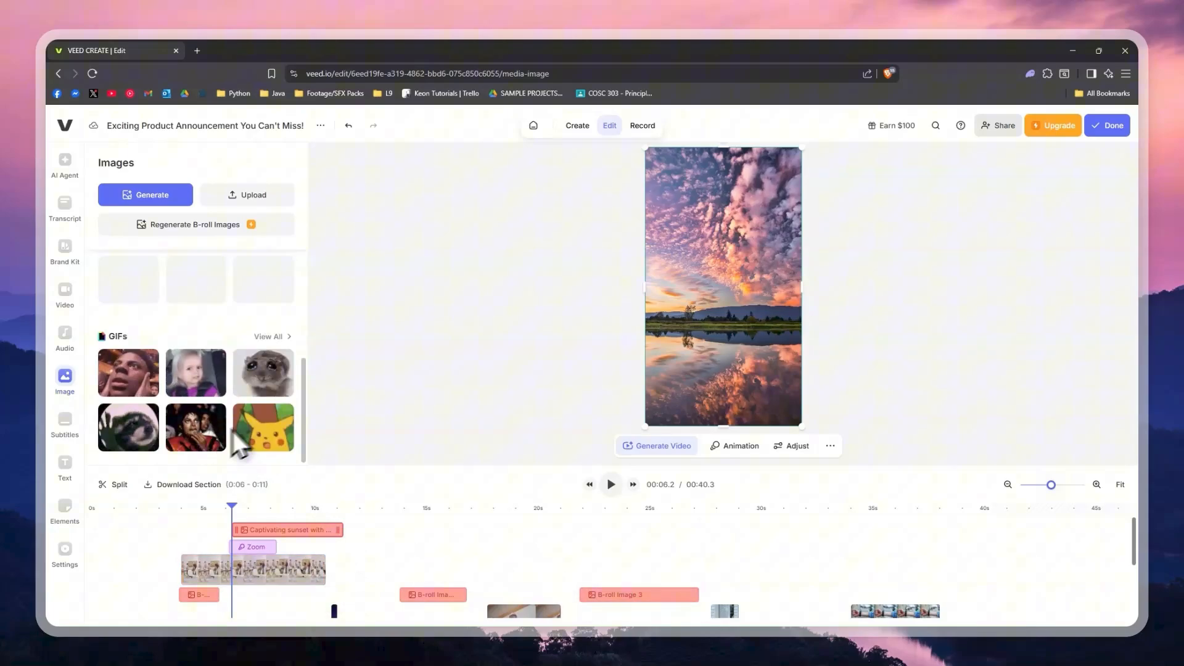
scroll(274, 358, up, 1)
scroll(272, 431, down, 3)
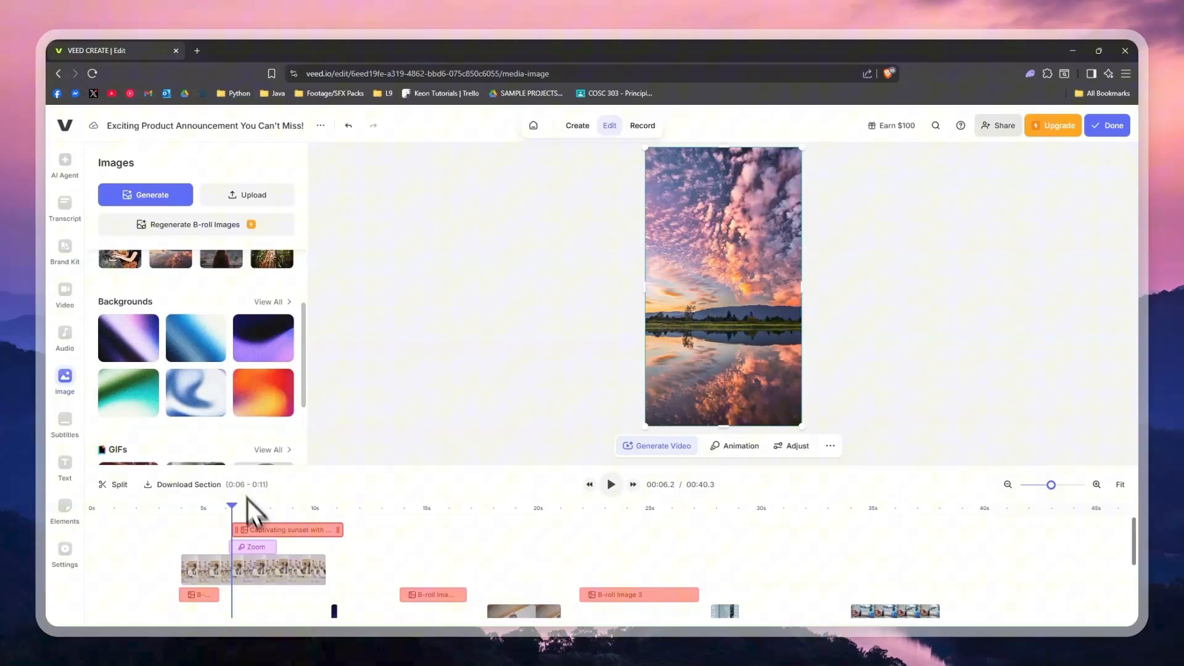
drag(232, 513, 158, 513)
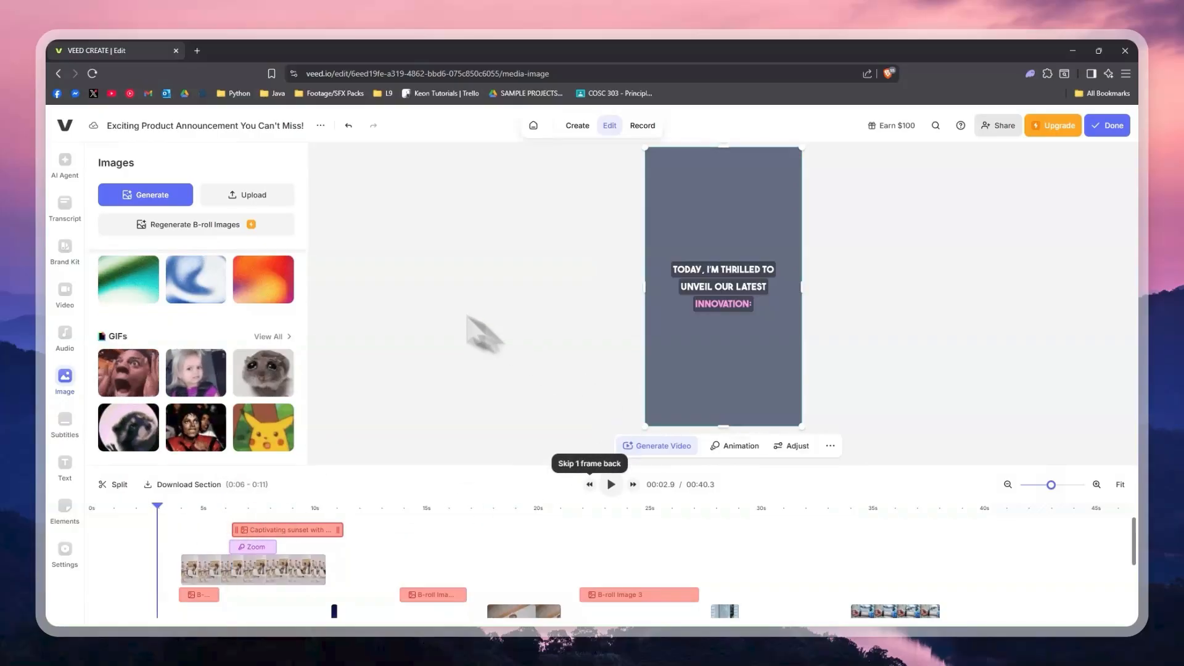
scroll(185, 345, up, 2)
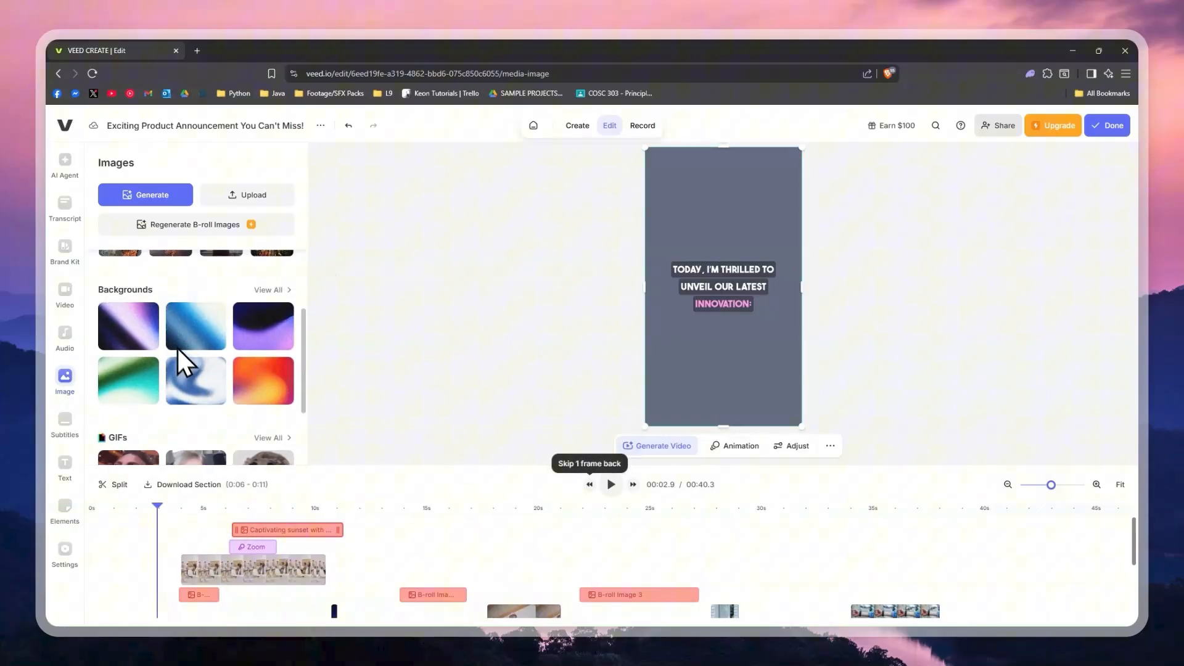
scroll(201, 363, down, 2)
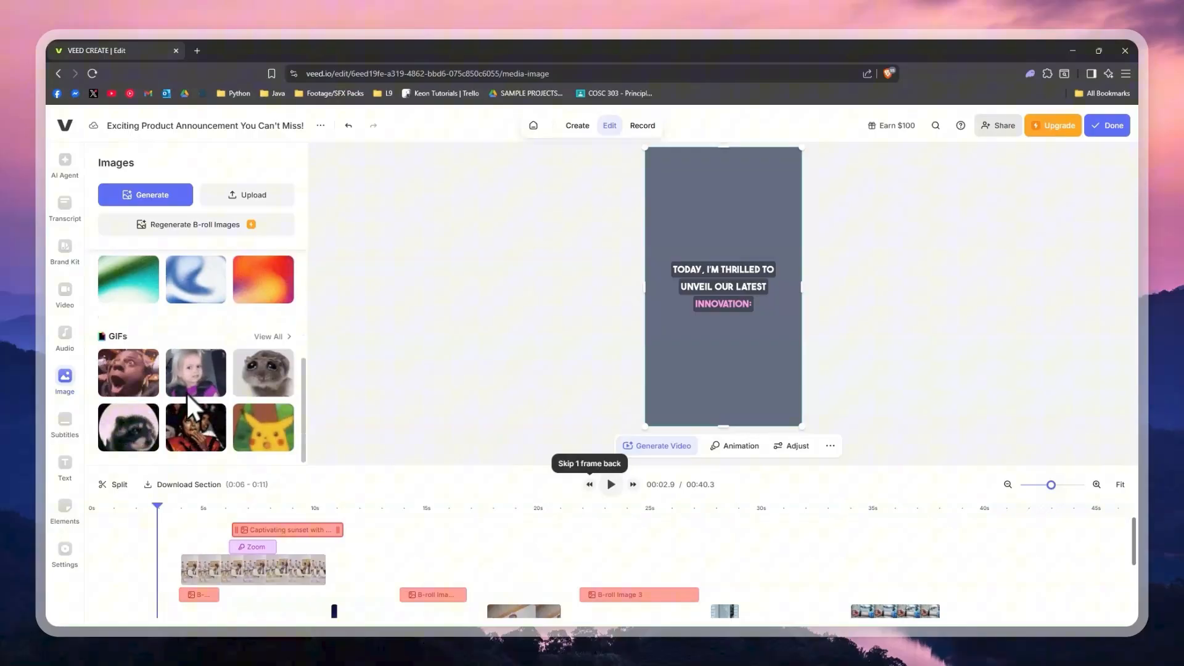
click(65, 425)
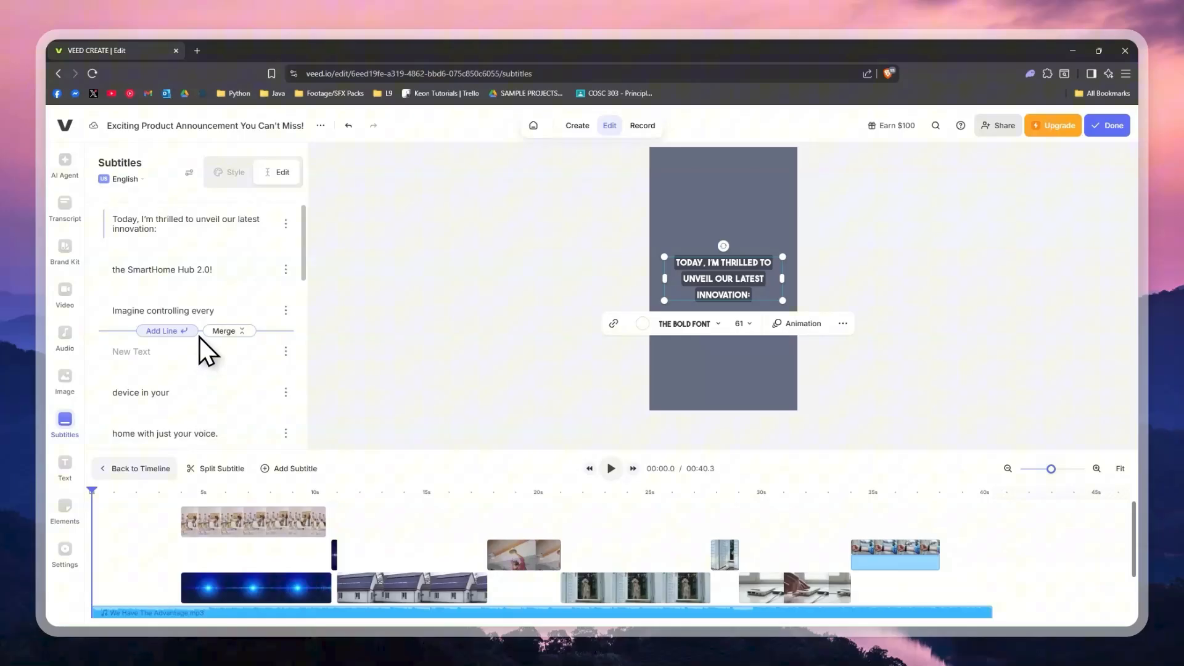
Examine the Simple, Title, Lower Third and Other text templates on offer for the video.
click(65, 464)
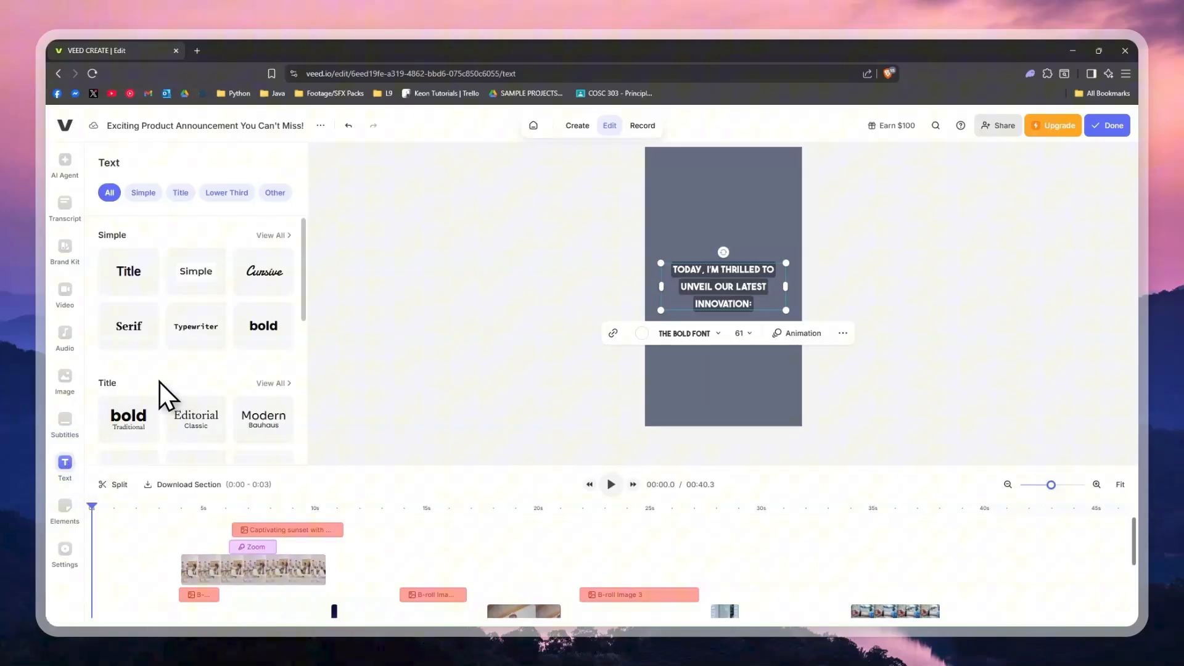
scroll(159, 381, down, 3)
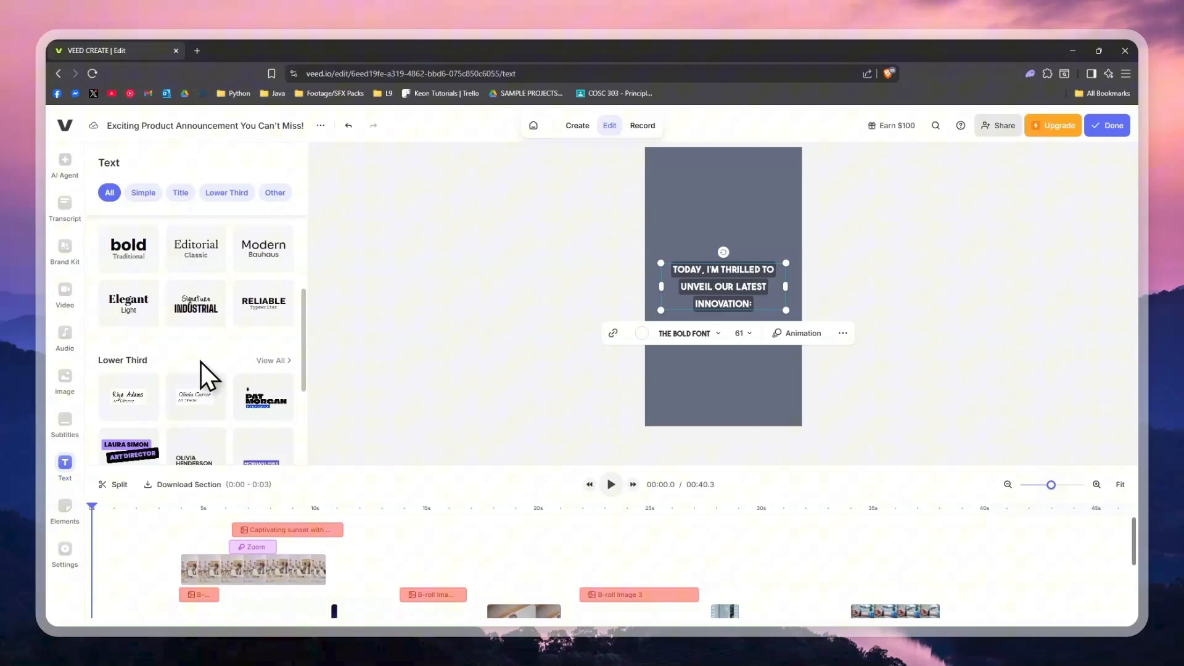
scroll(142, 407, down, 3)
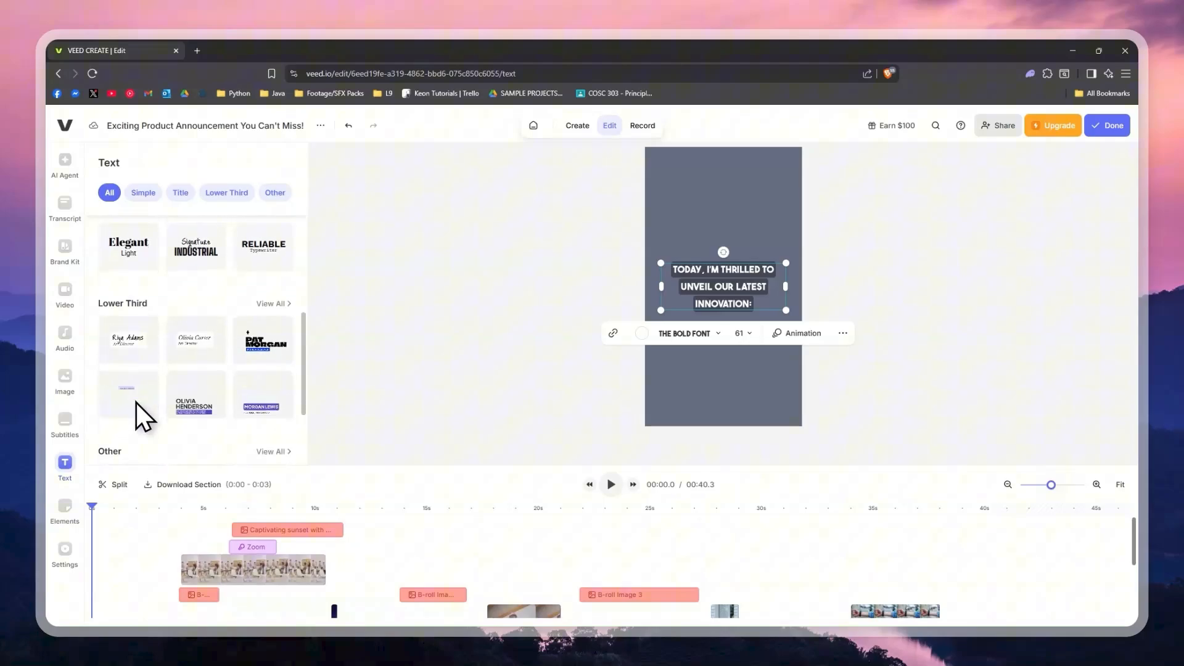
scroll(246, 419, up, 6)
scroll(237, 388, up, 1)
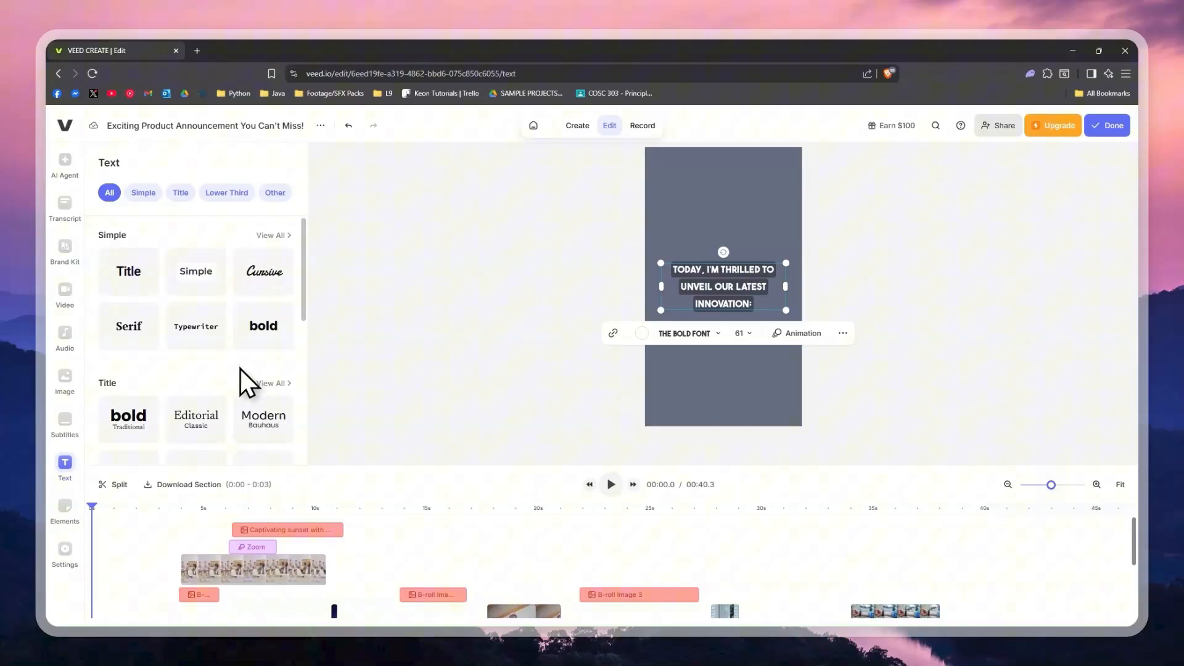
scroll(238, 369, down, 3)
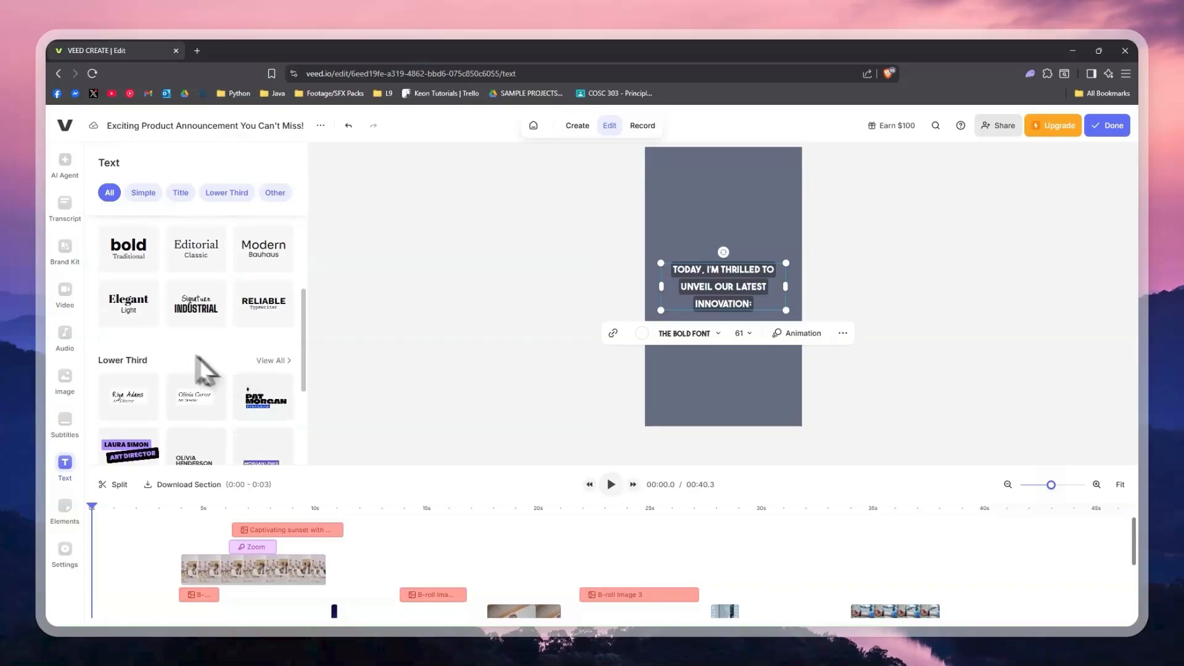
scroll(198, 370, up, 2)
scroll(185, 380, down, 3)
scroll(167, 380, down, 2)
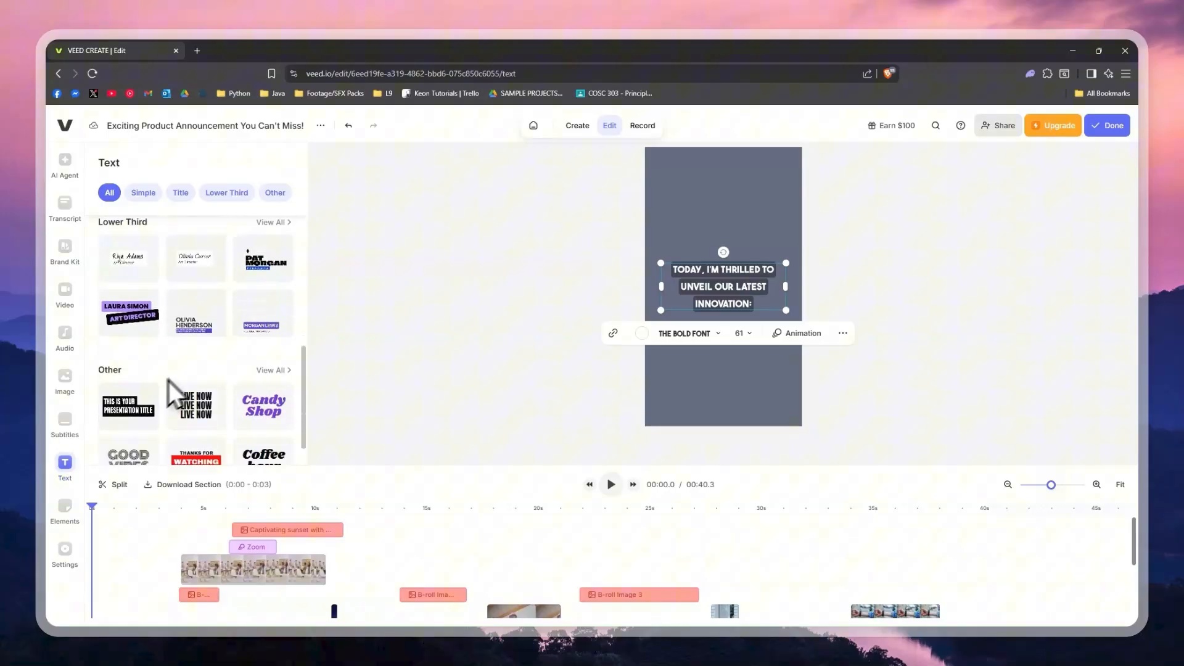
scroll(232, 354, up, 2)
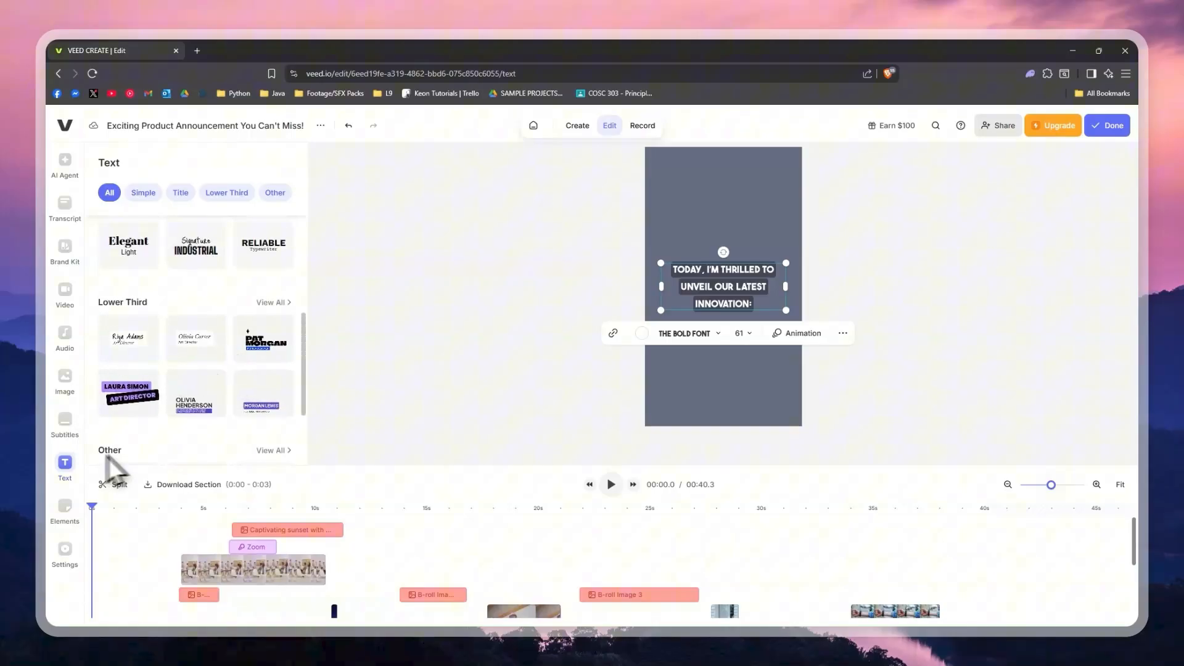
scroll(250, 370, up, 1)
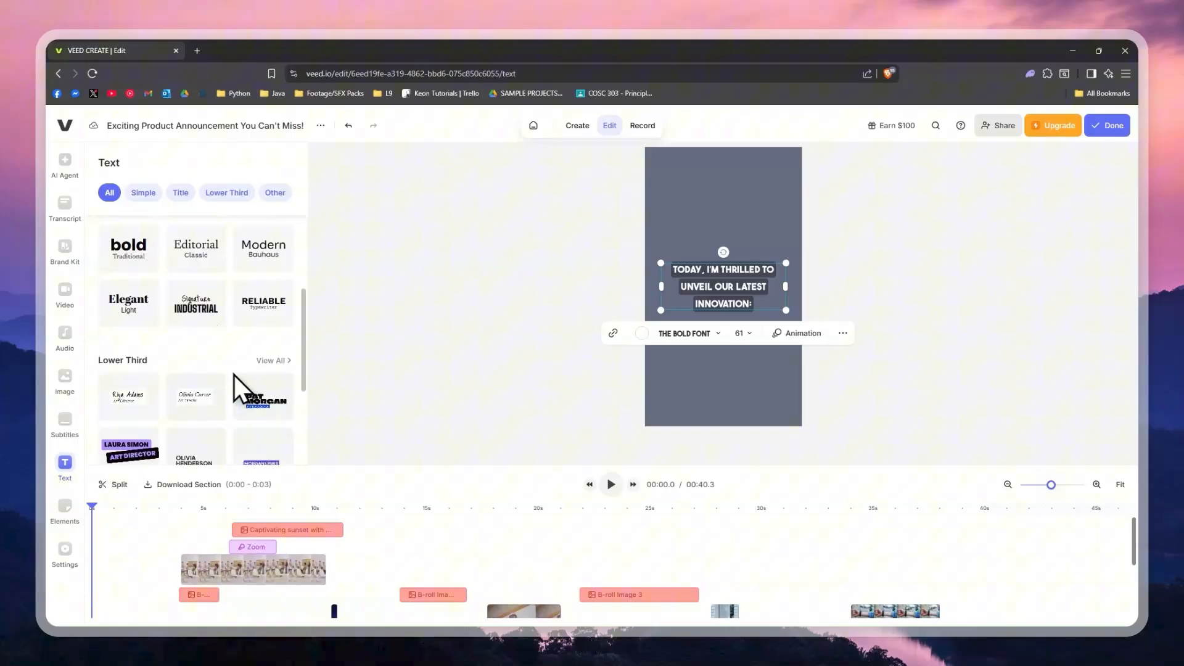
Add the purple and black "ART DIRECTOR" lower-third template at the start of the video and preview it at 00:01.4.
click(282, 361)
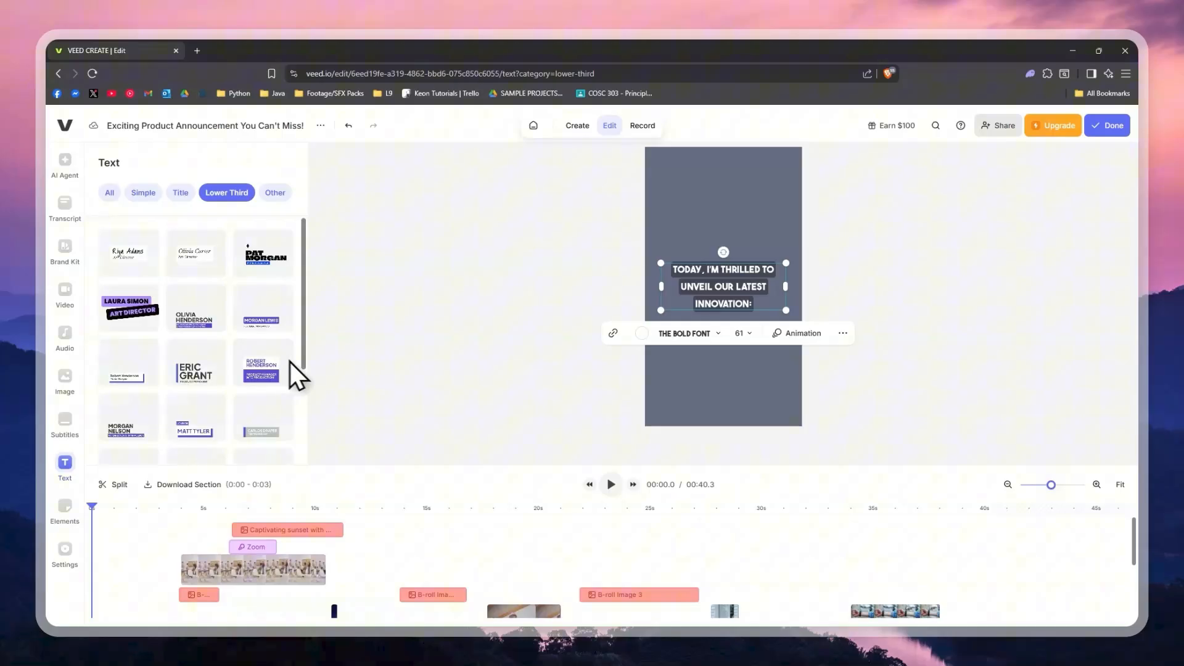
scroll(243, 386, down, 4)
scroll(234, 392, up, 3)
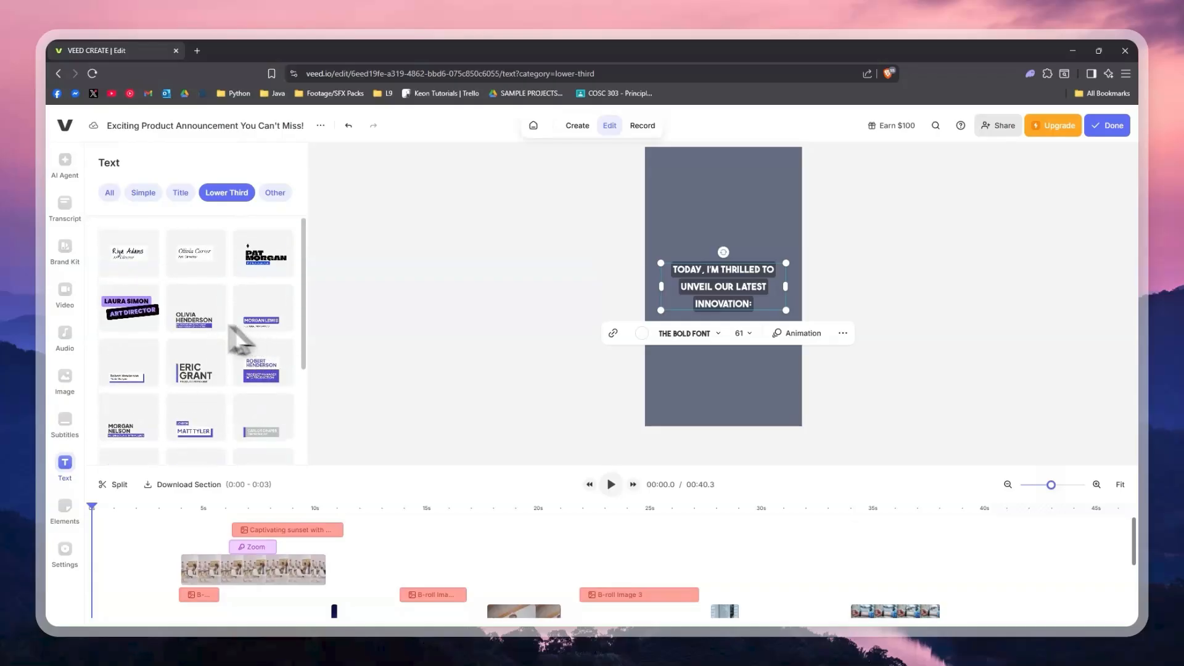
click(141, 320)
click(162, 546)
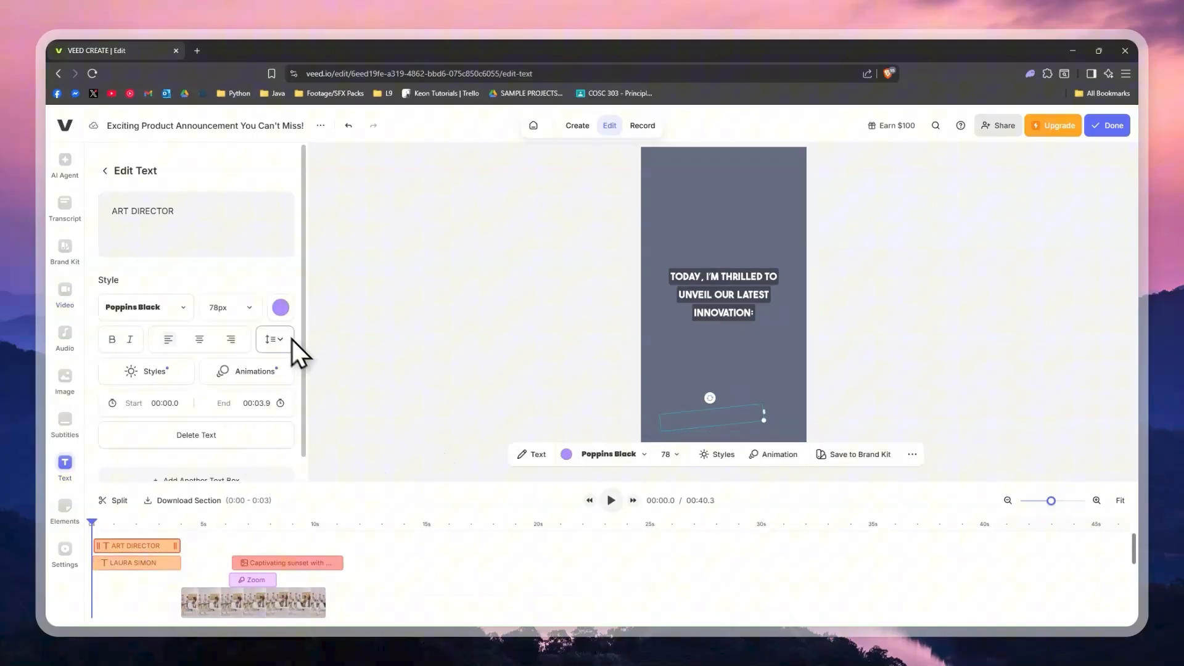
click(123, 523)
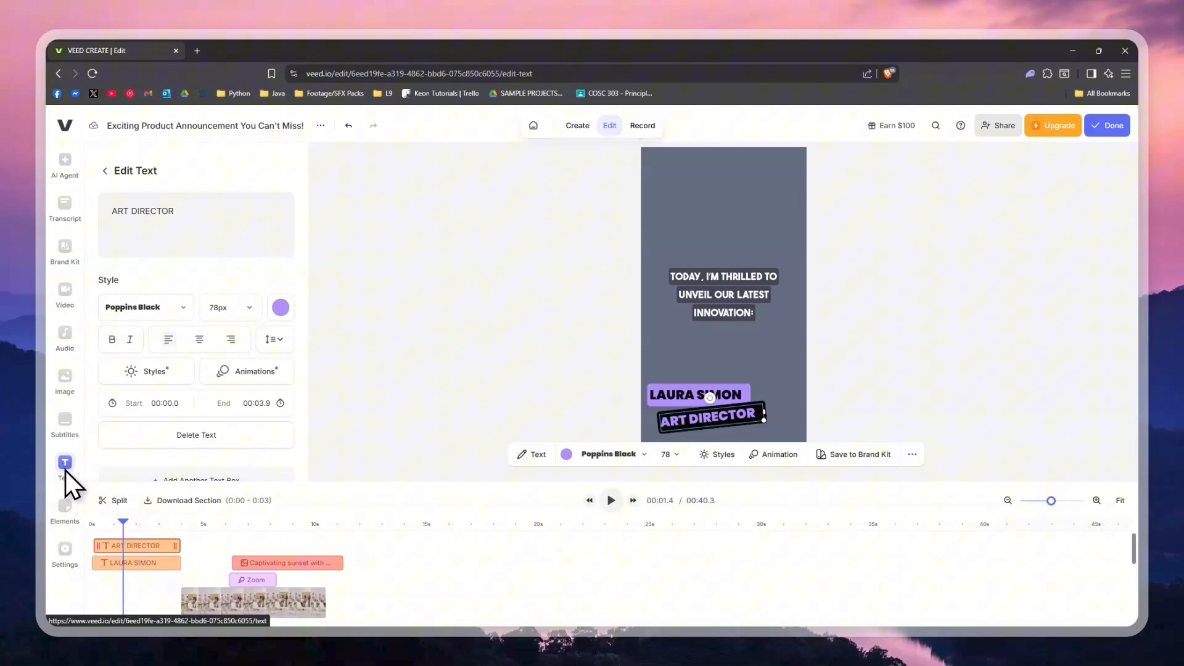
Look over the stickers and shapes, and add the animated sunglasses emoji sticker at 00:01.4.
click(68, 513)
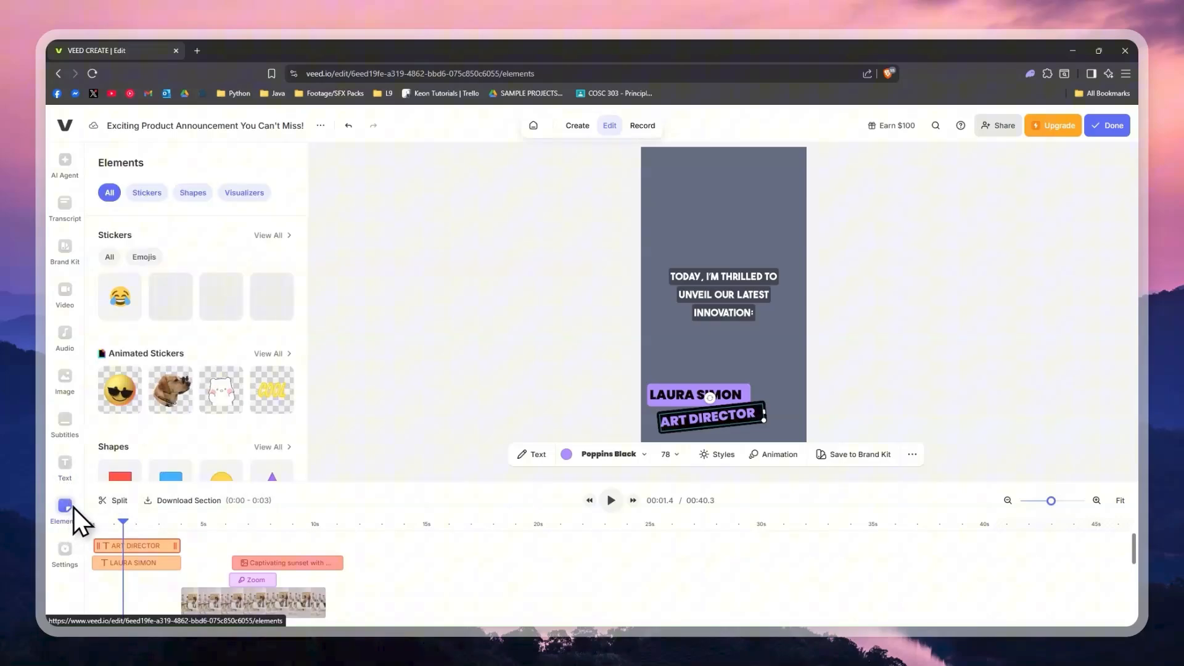
scroll(219, 364, down, 2)
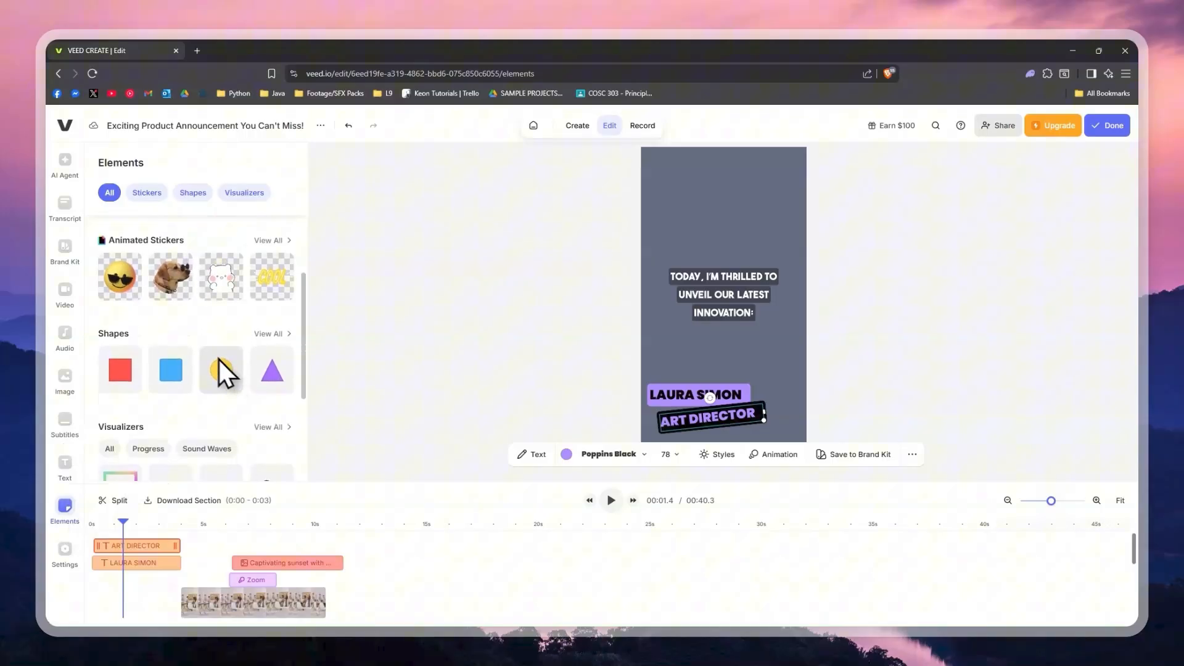
scroll(176, 358, up, 2)
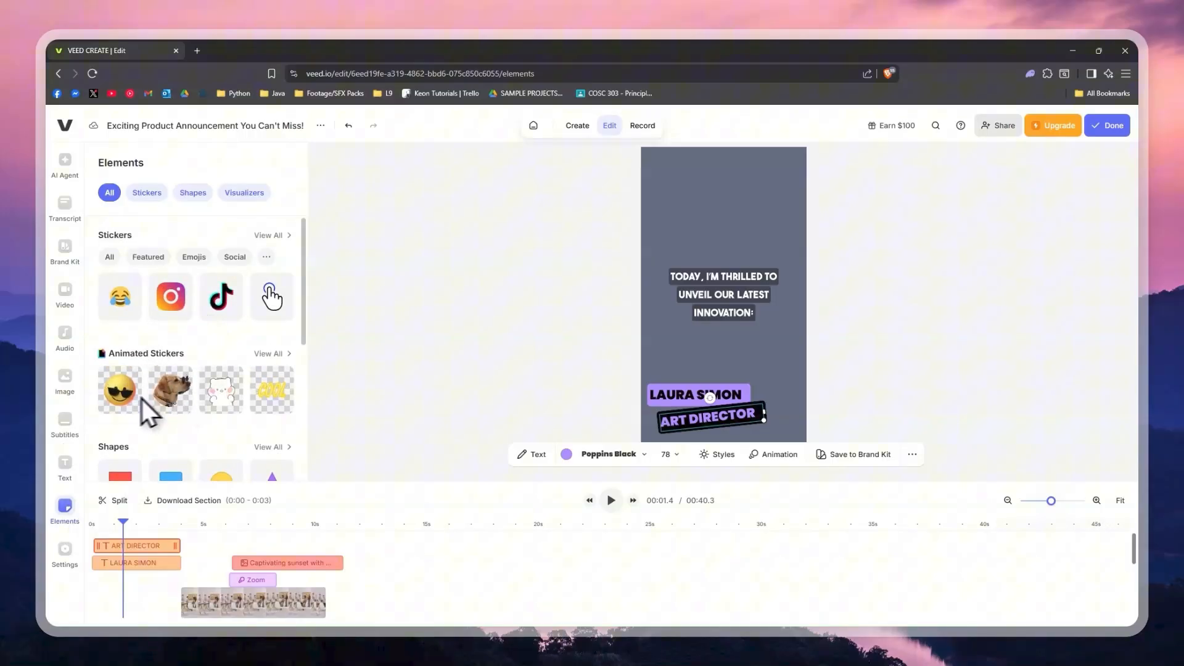
click(124, 399)
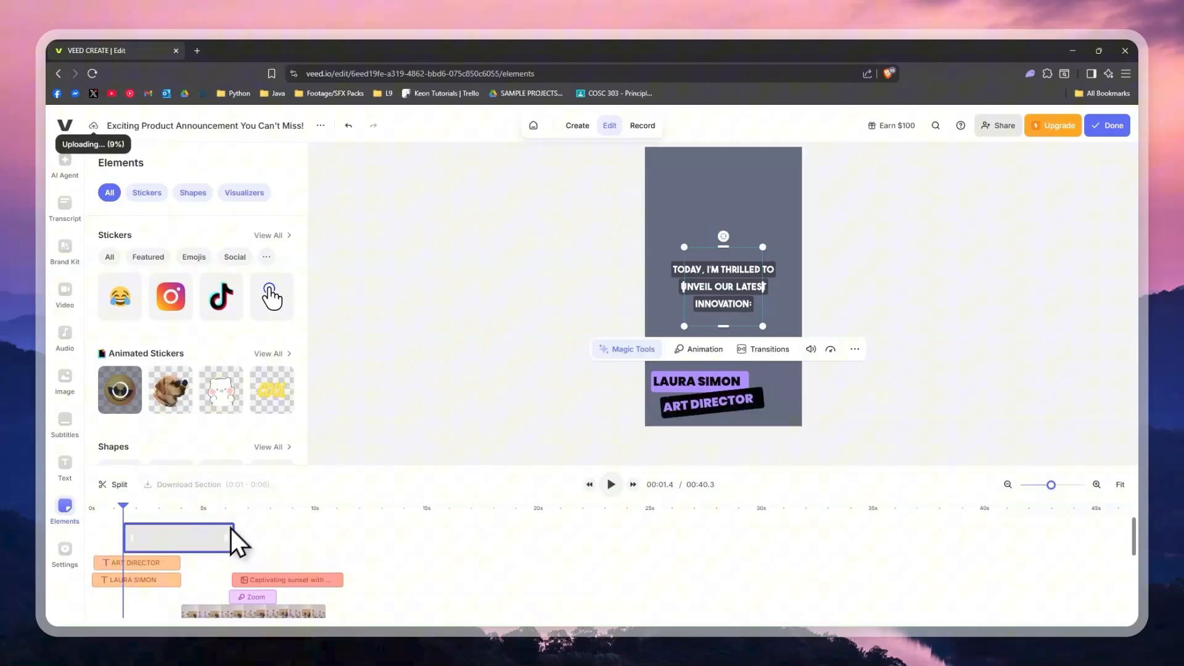
Preview the sunglasses emoji sticker up to 00:04.0 and examine its editing options, ending back at the element library.
click(169, 508)
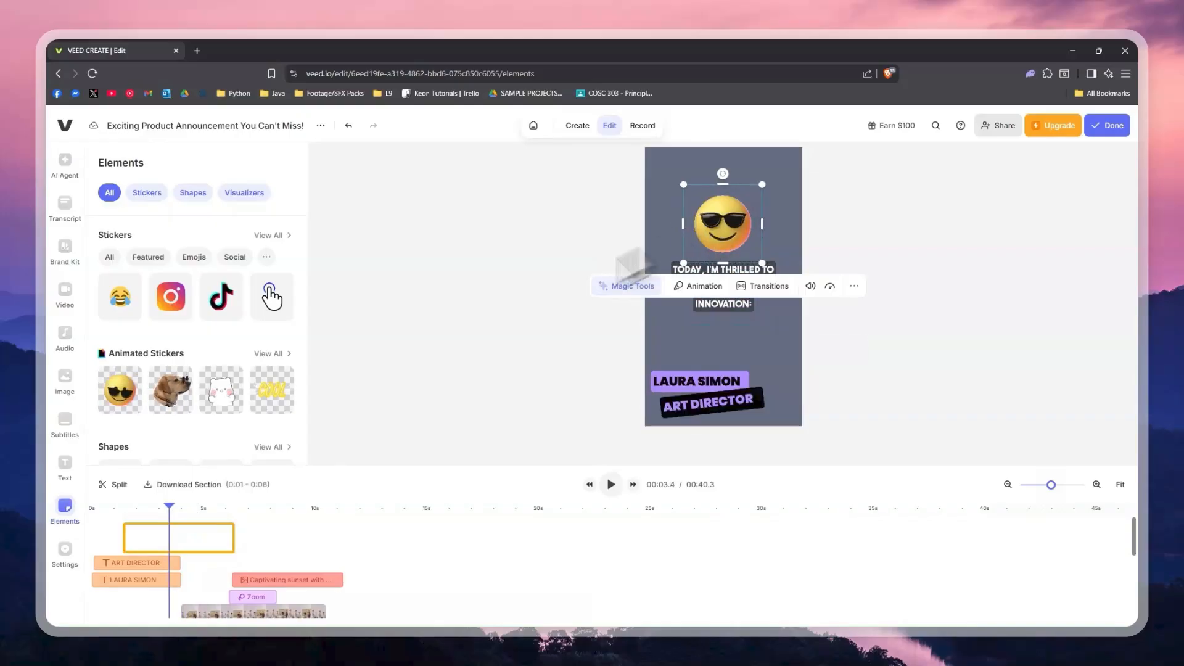
drag(169, 508, 187, 535)
click(195, 546)
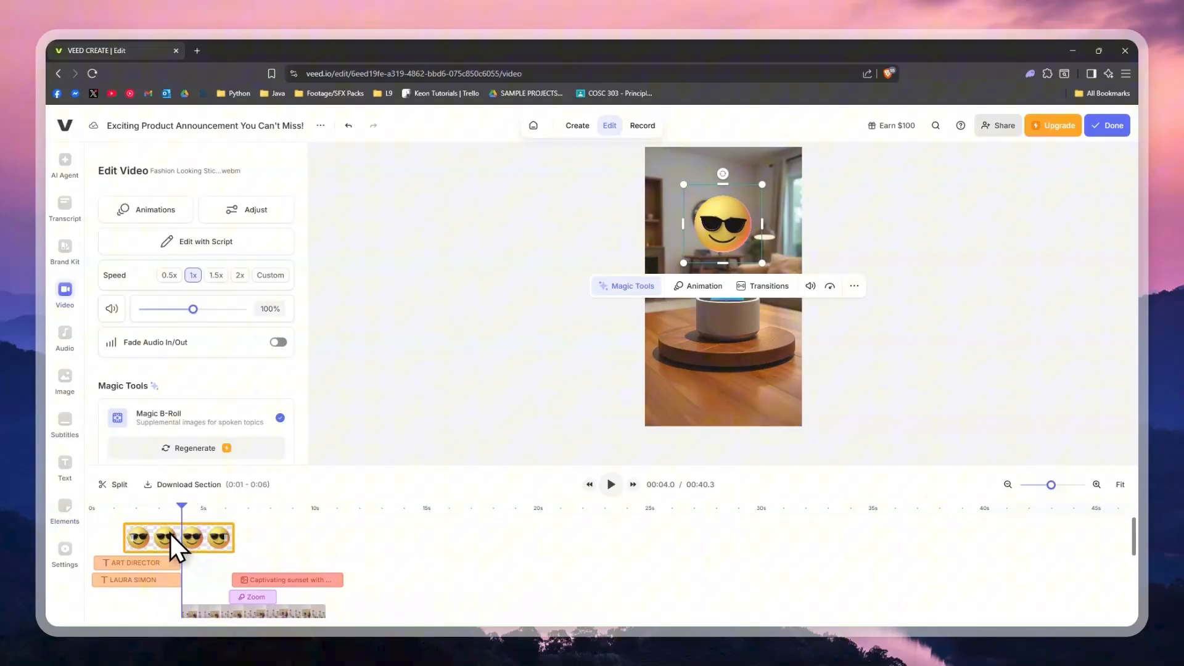
scroll(215, 406, down, 1)
scroll(209, 386, up, 1)
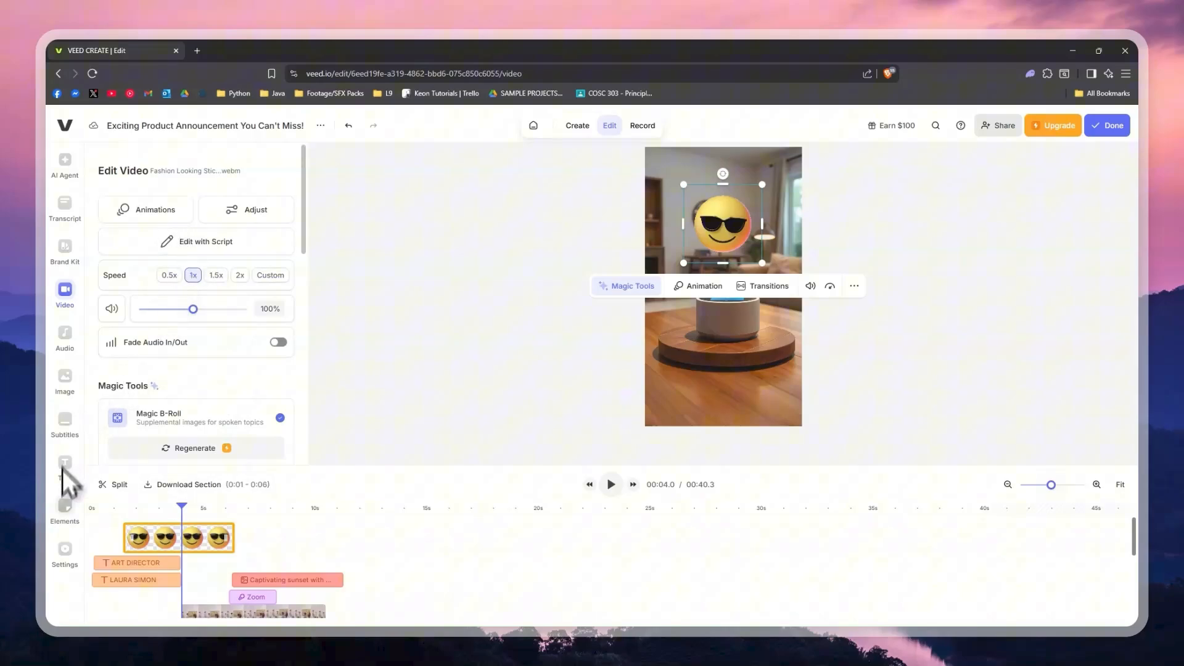
click(64, 507)
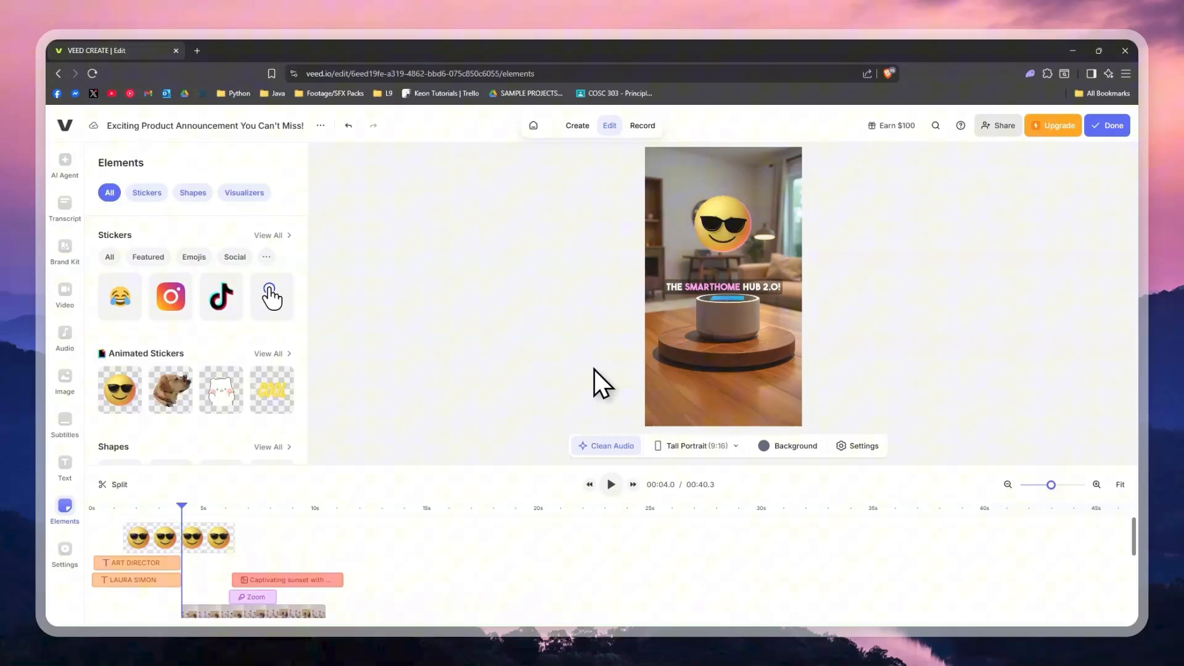
Examine the project's sharing options and collaborator roles, and close the invitation without inviting anyone.
click(997, 128)
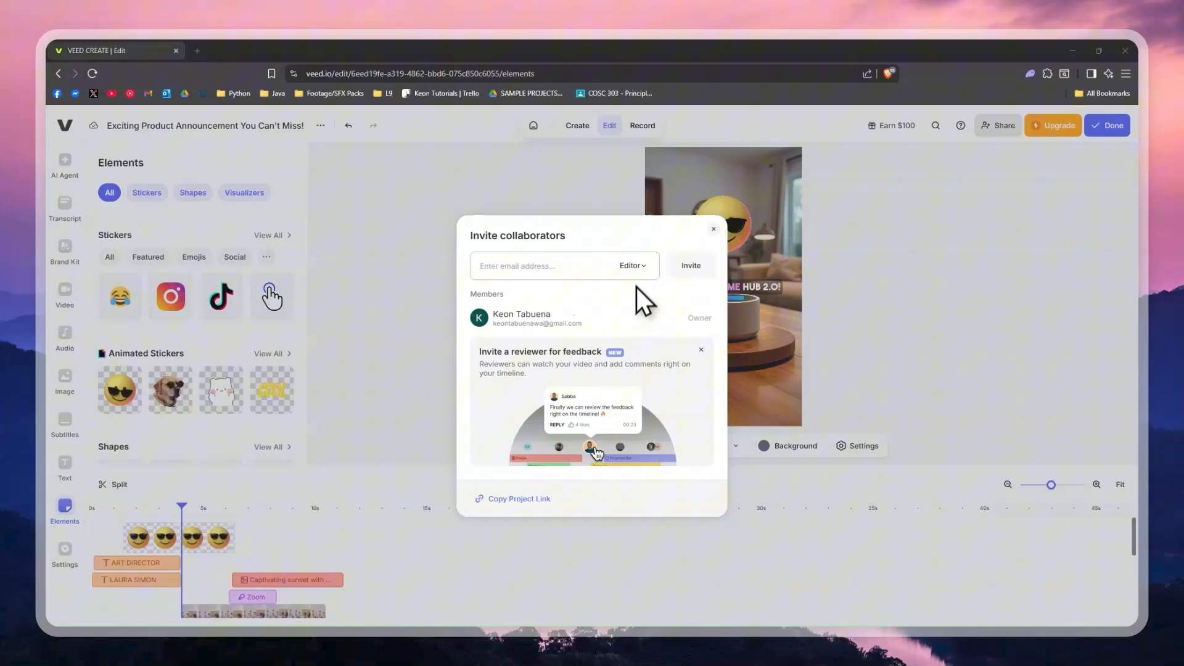
click(635, 269)
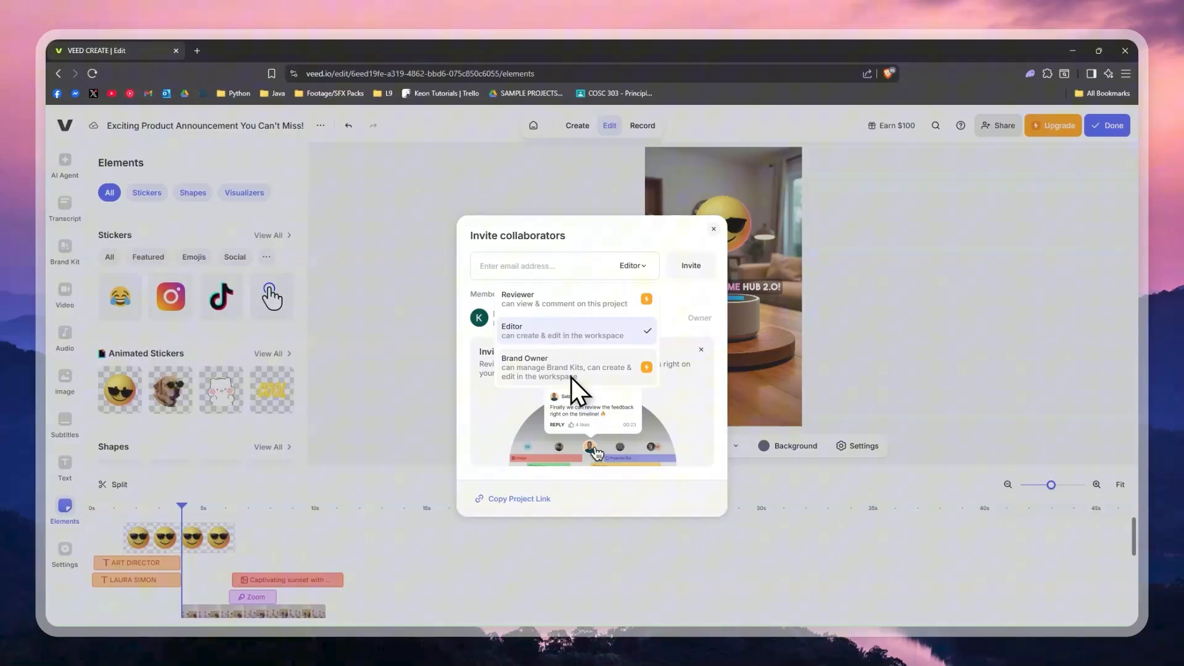
click(637, 272)
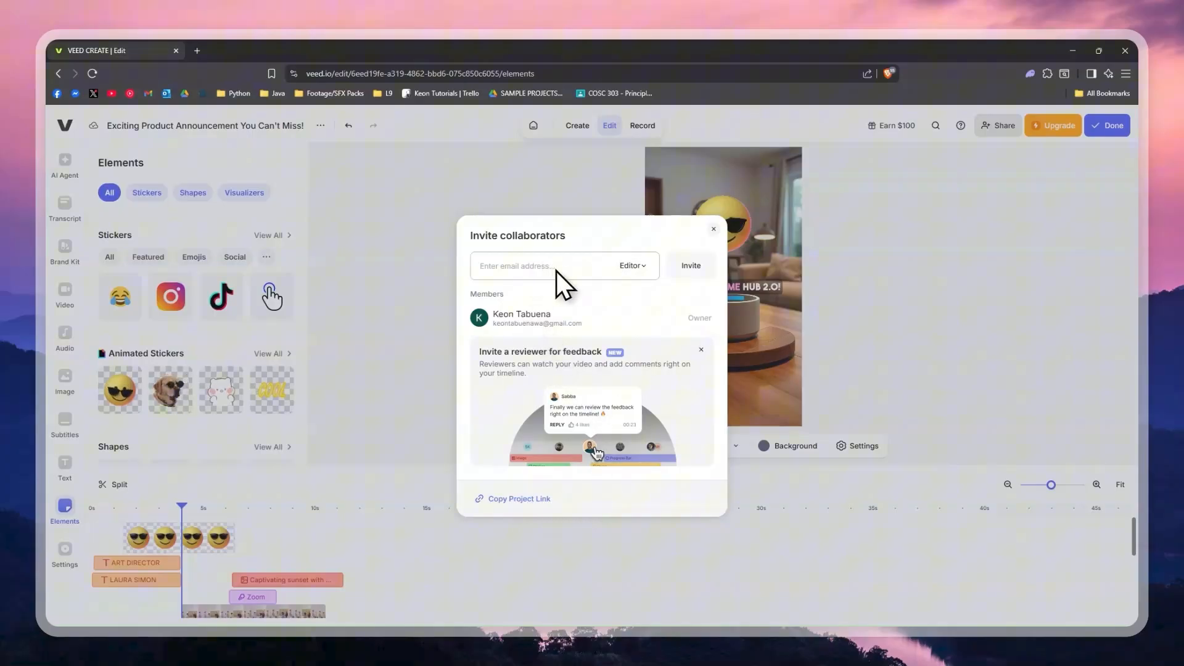
click(714, 230)
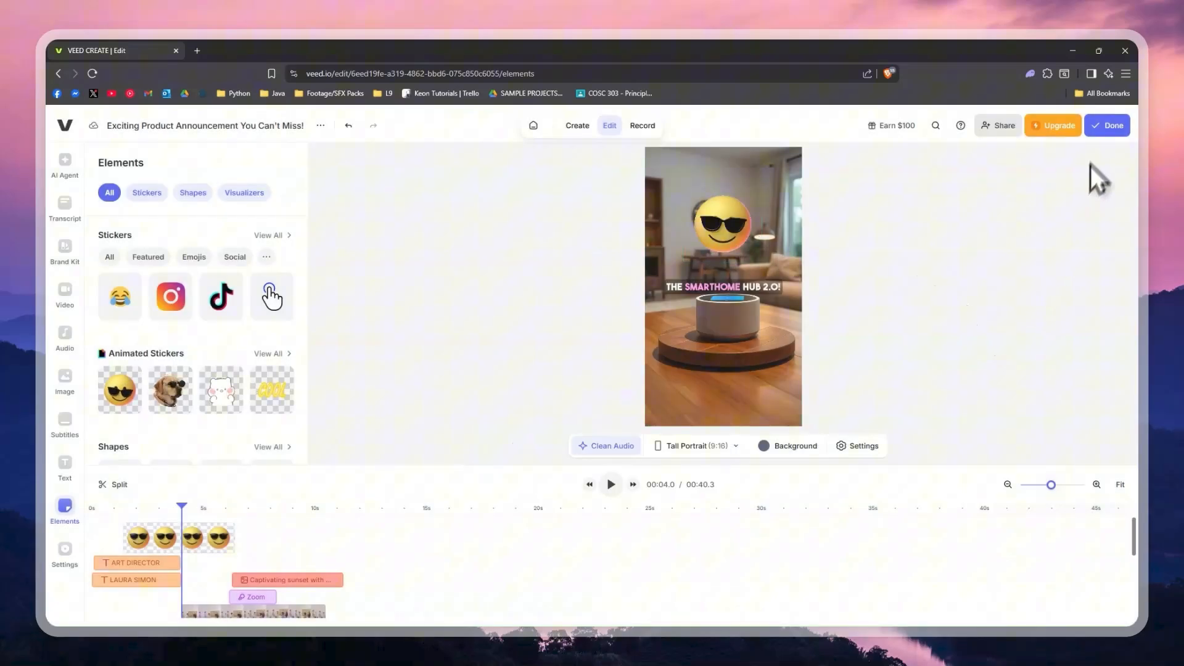
Review the export quality options, choose Standard, and export the video with subtitles burned in.
click(1107, 127)
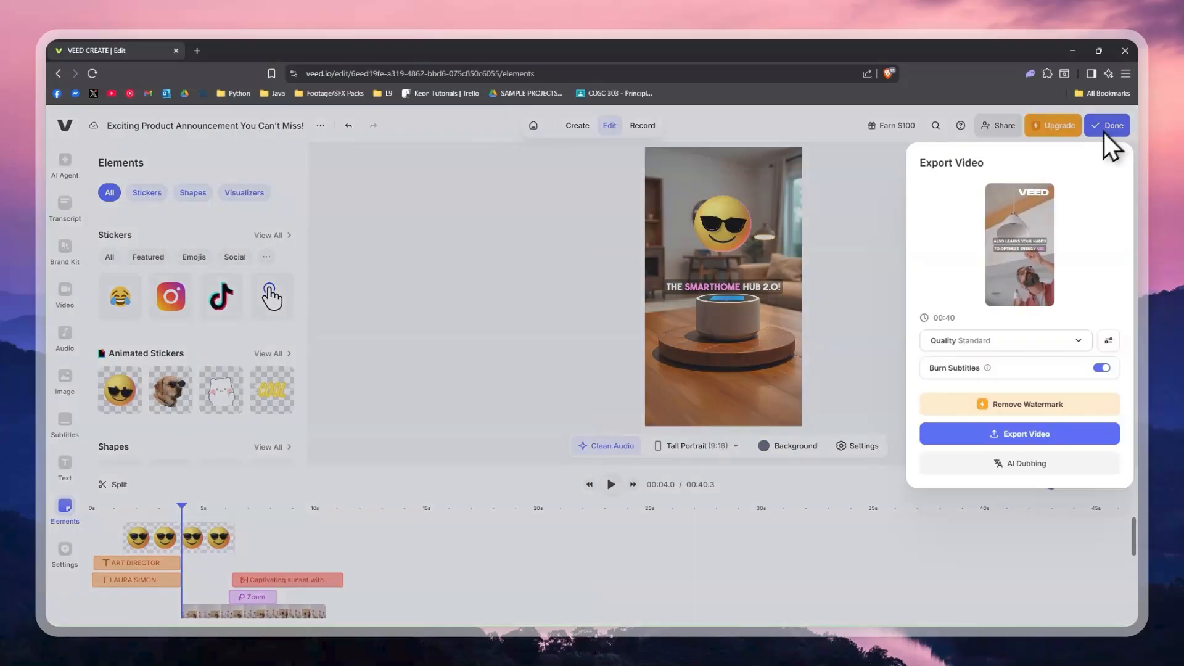
click(1044, 343)
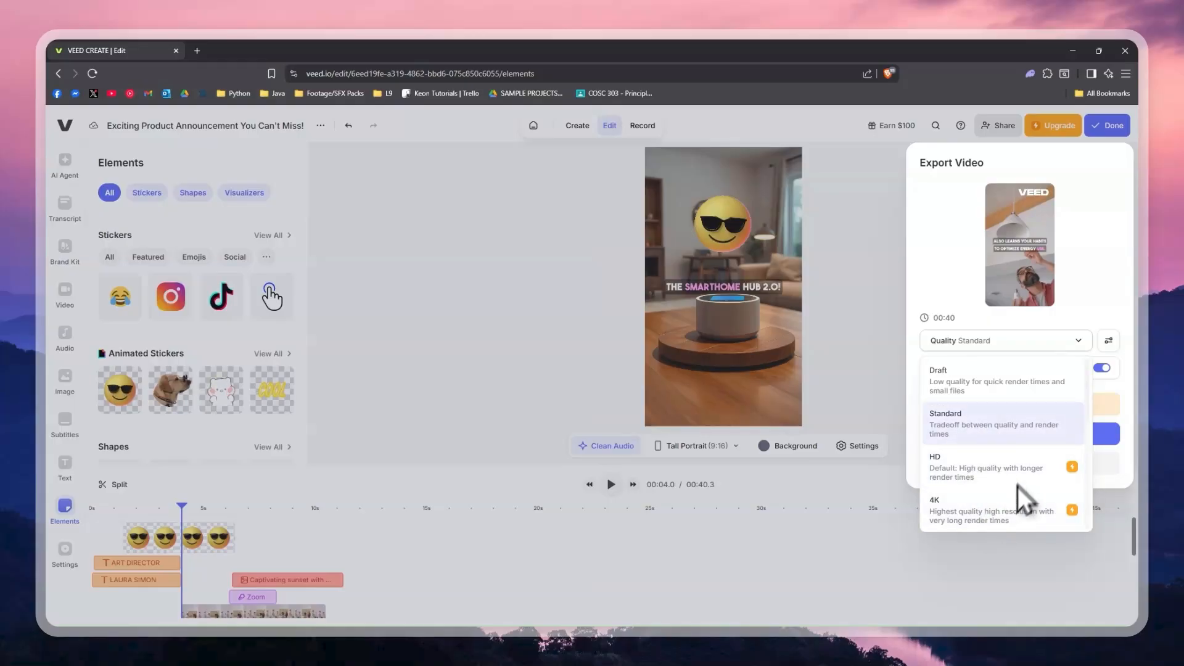
click(1019, 429)
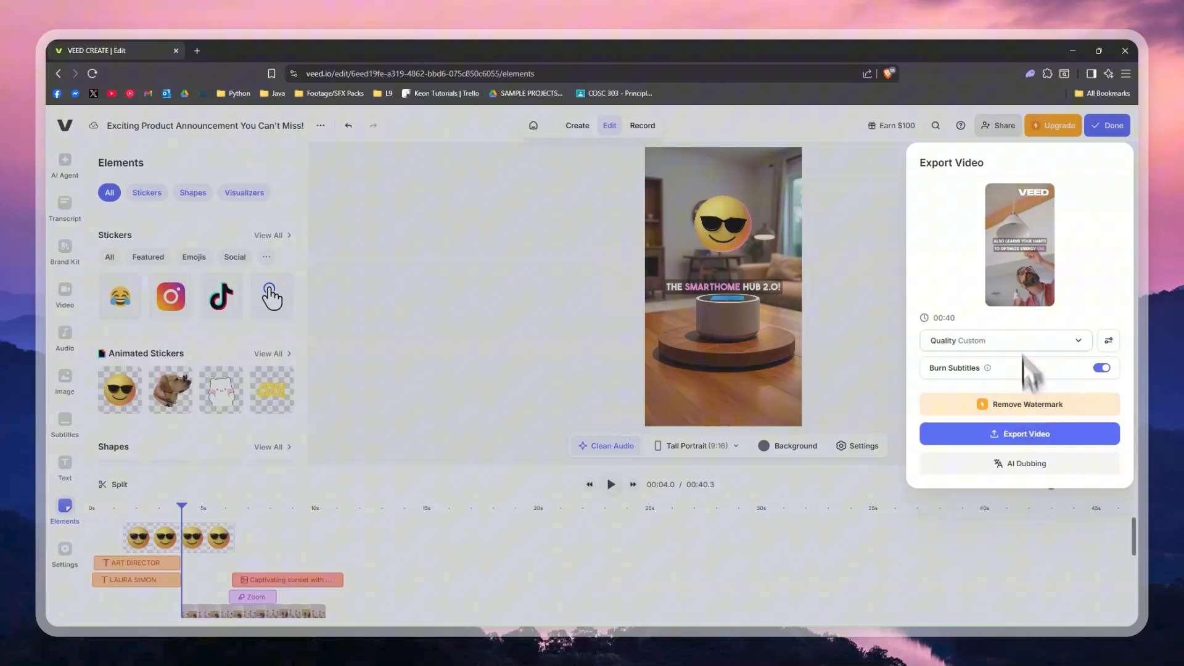
click(1051, 436)
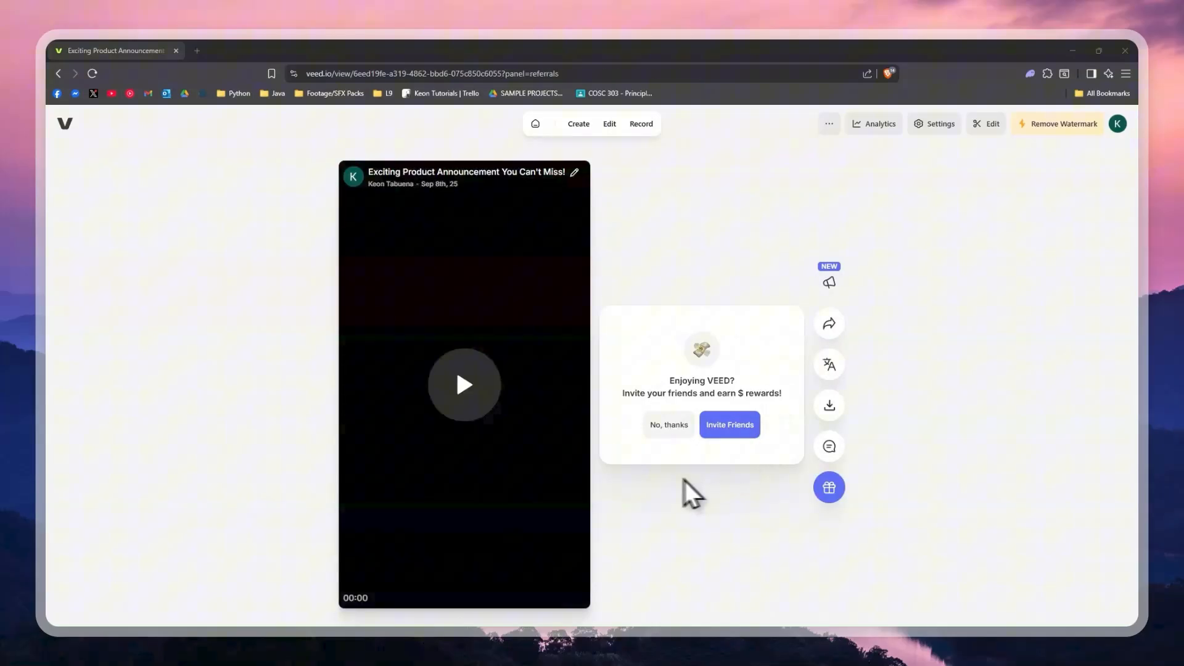
Play the exported video and examine its sharing, AI dubbing, download, comment and referral options.
click(718, 431)
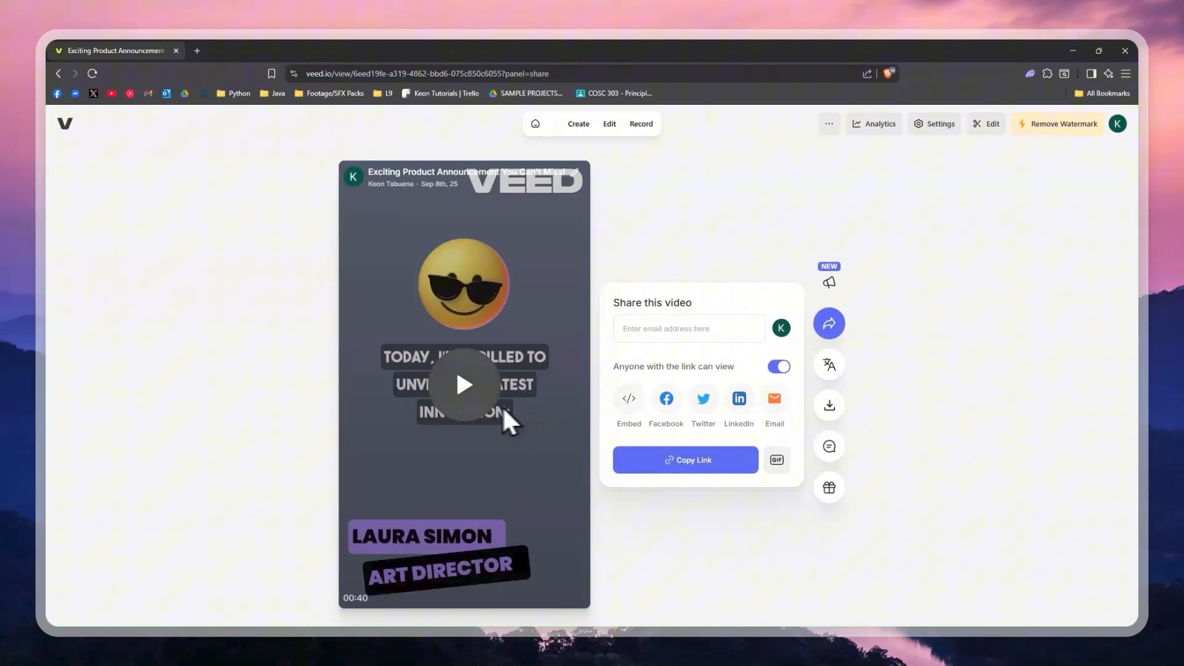
click(475, 397)
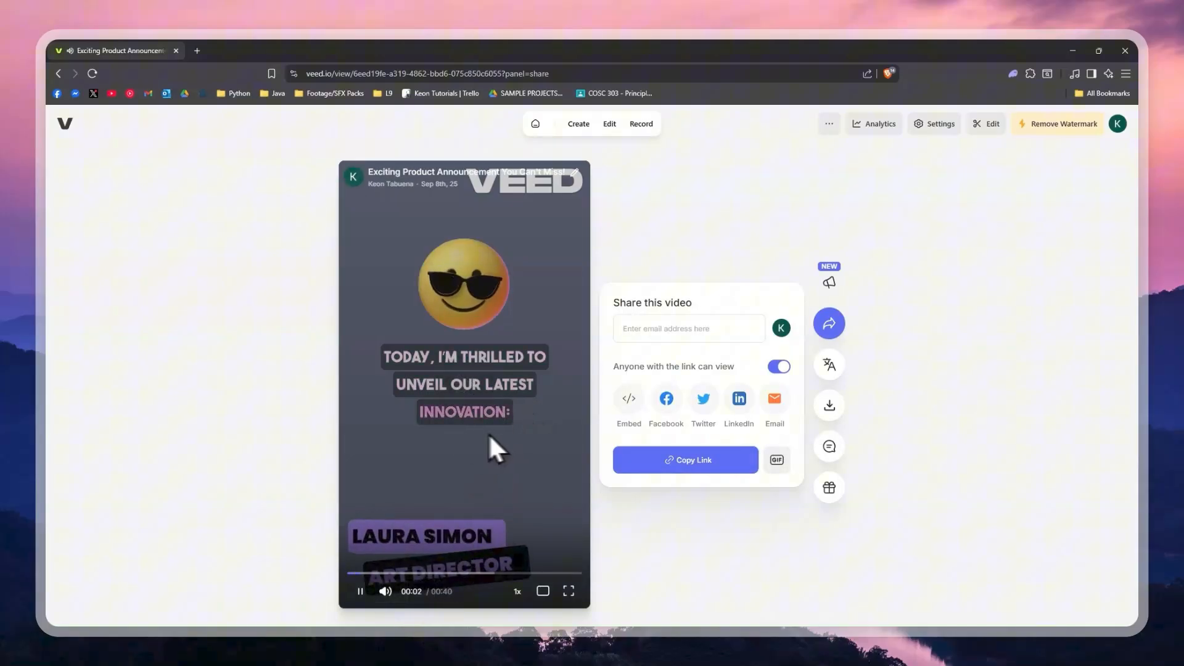
click(830, 367)
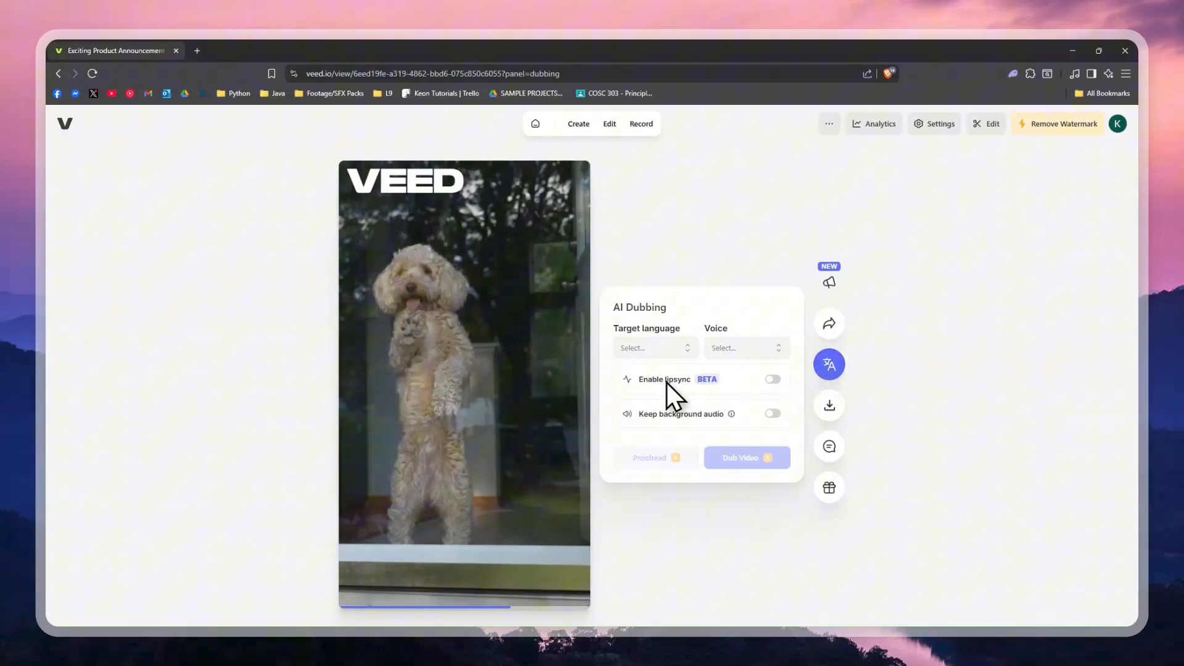
click(830, 406)
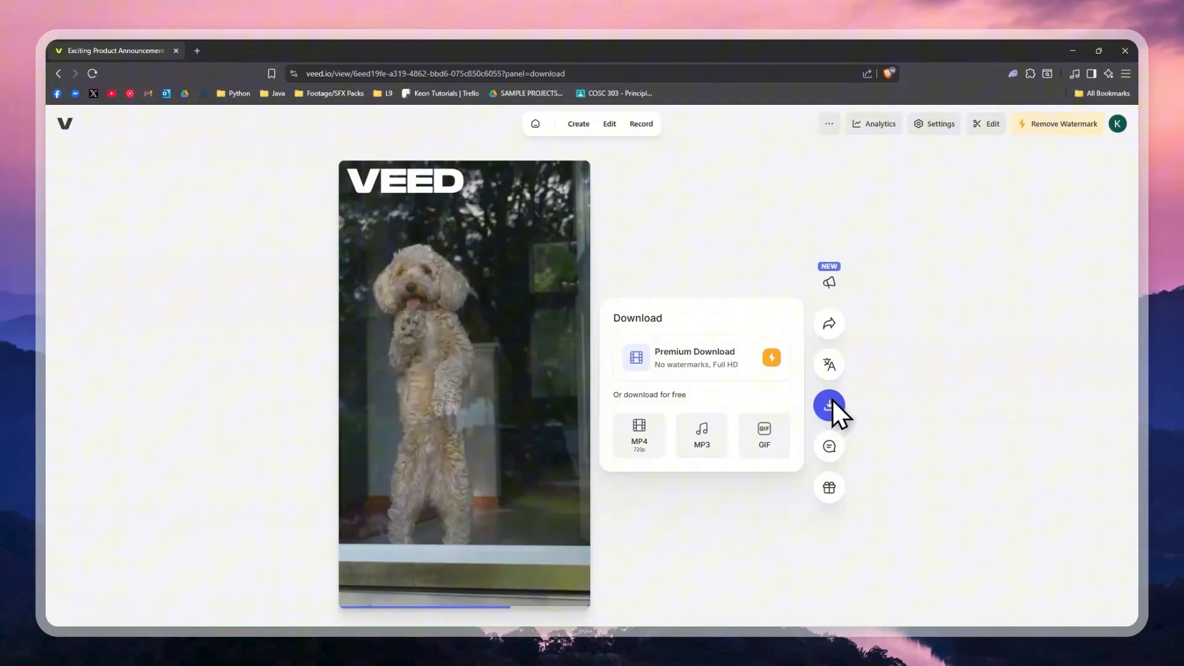
click(842, 442)
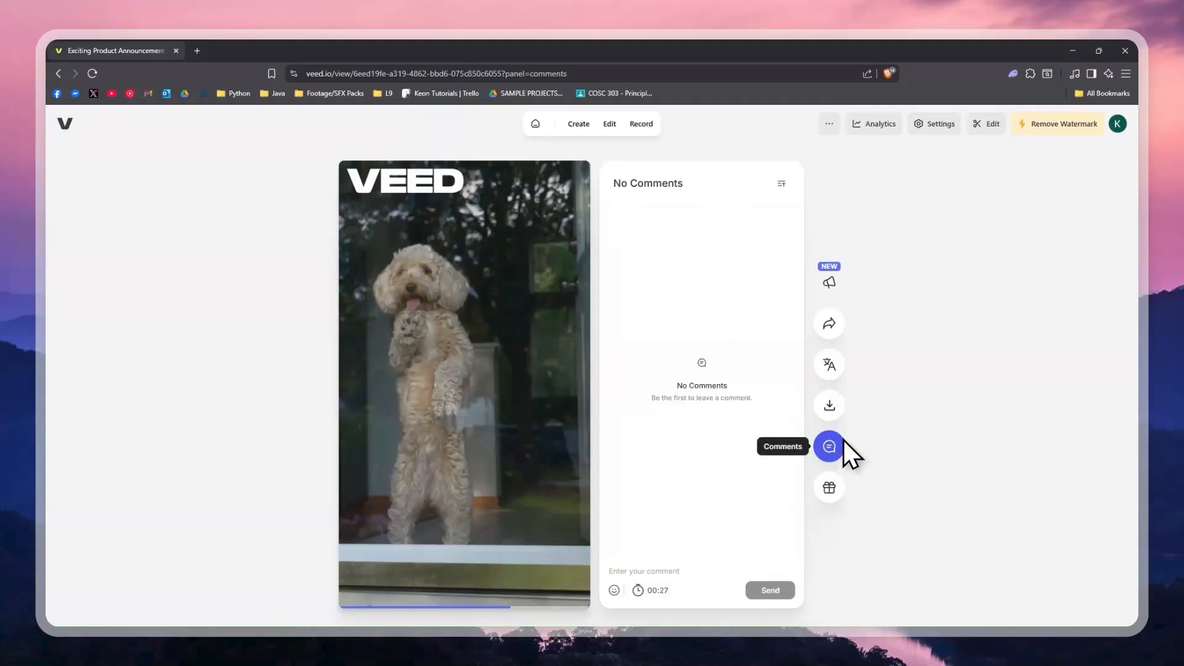
click(831, 486)
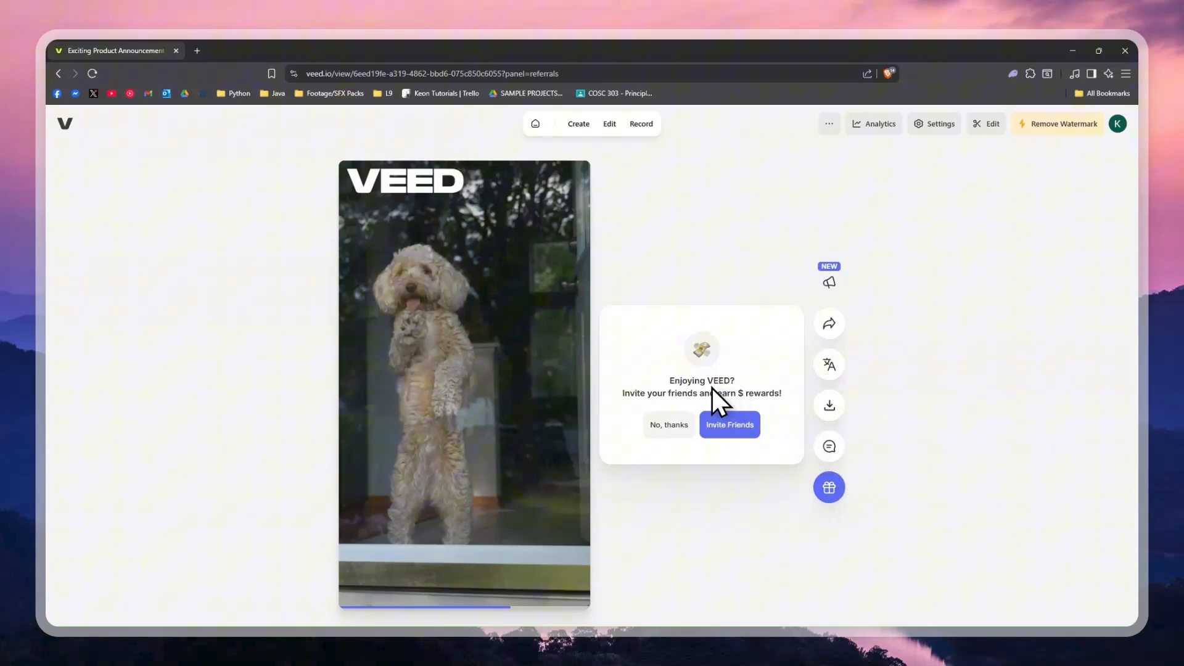